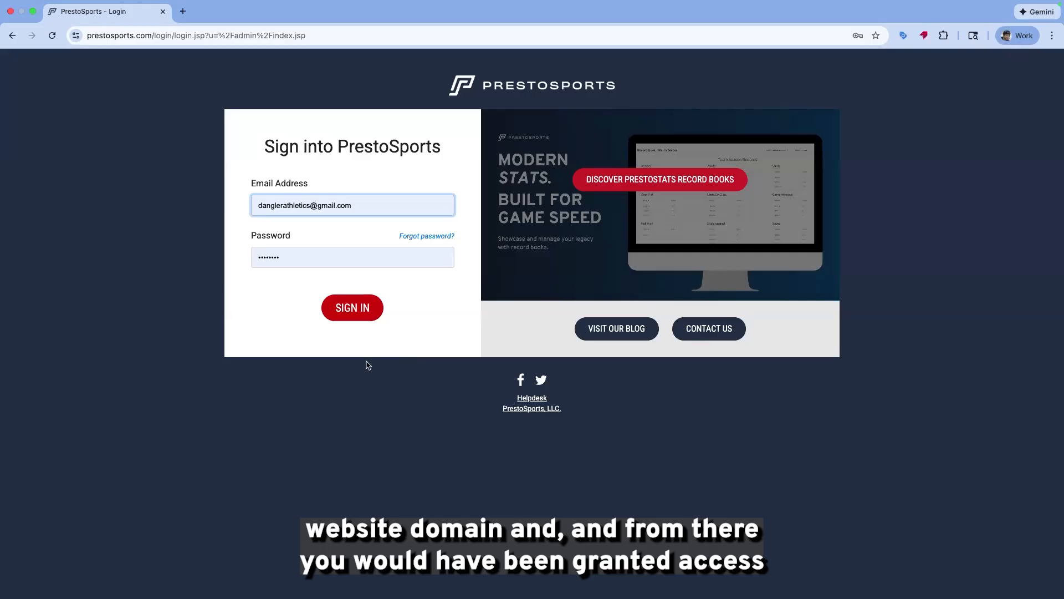
# Sign in to the admin site and expand today's Unofficial Men's Tennis events list
pyautogui.click(363, 317)
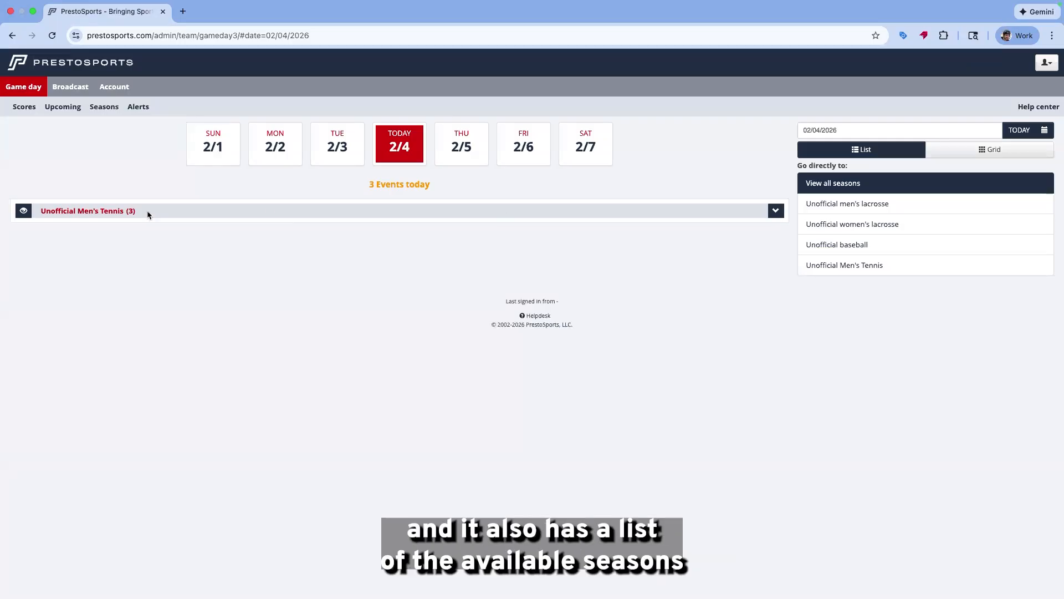
pyautogui.click(777, 215)
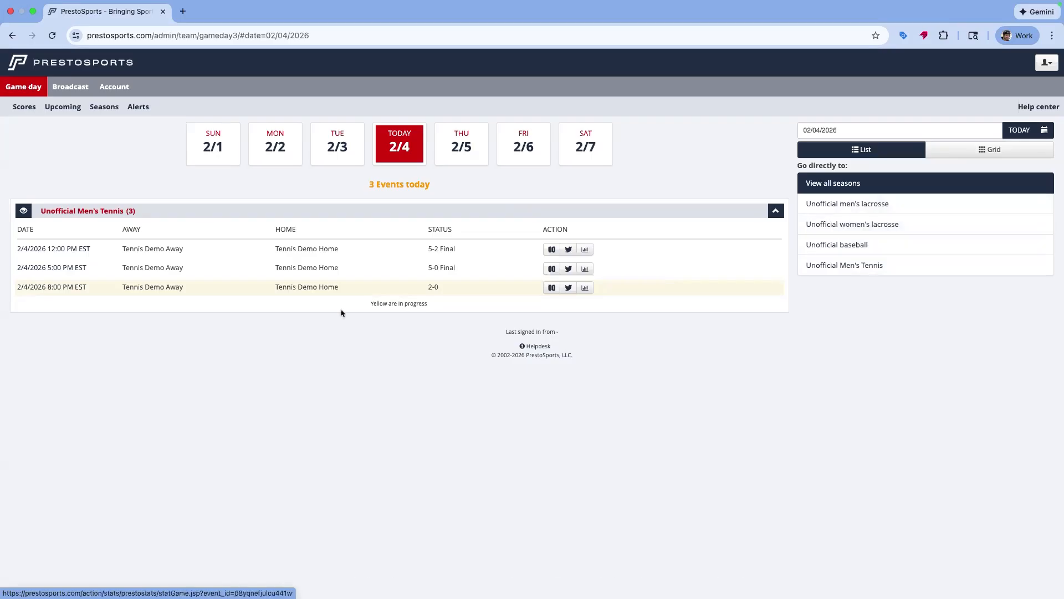
# Open the Unofficial Men's Tennis season, show the schedule for all teams, and view its Overview tab
pyautogui.click(81, 211)
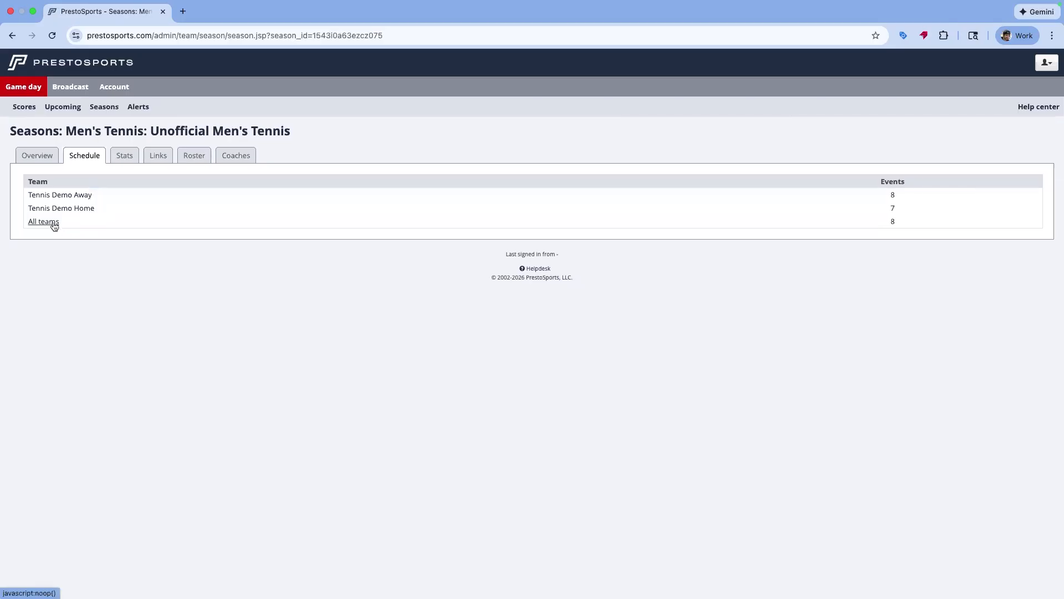
pyautogui.click(54, 223)
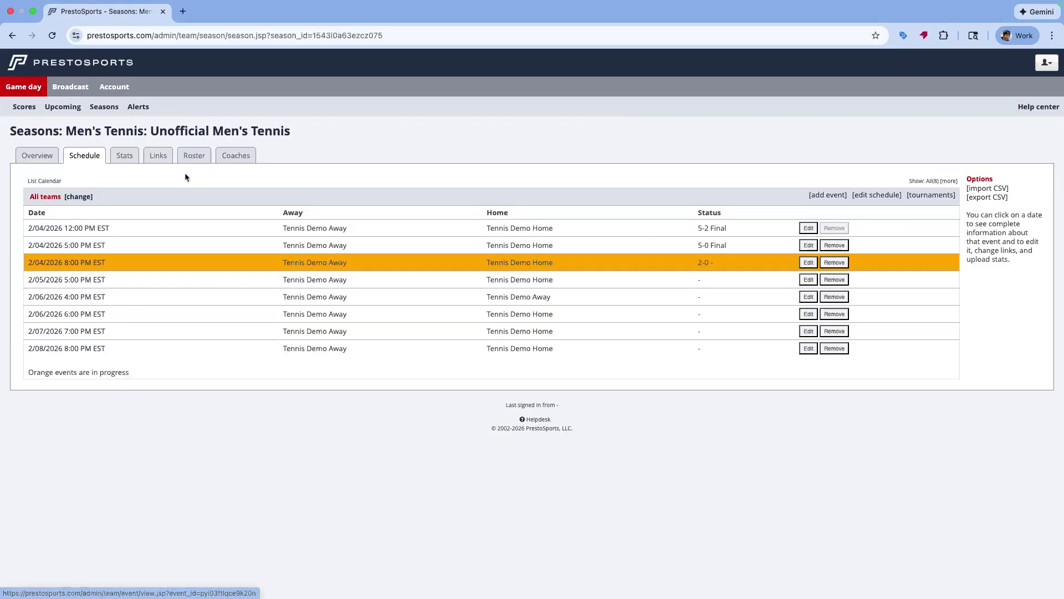
pyautogui.click(34, 158)
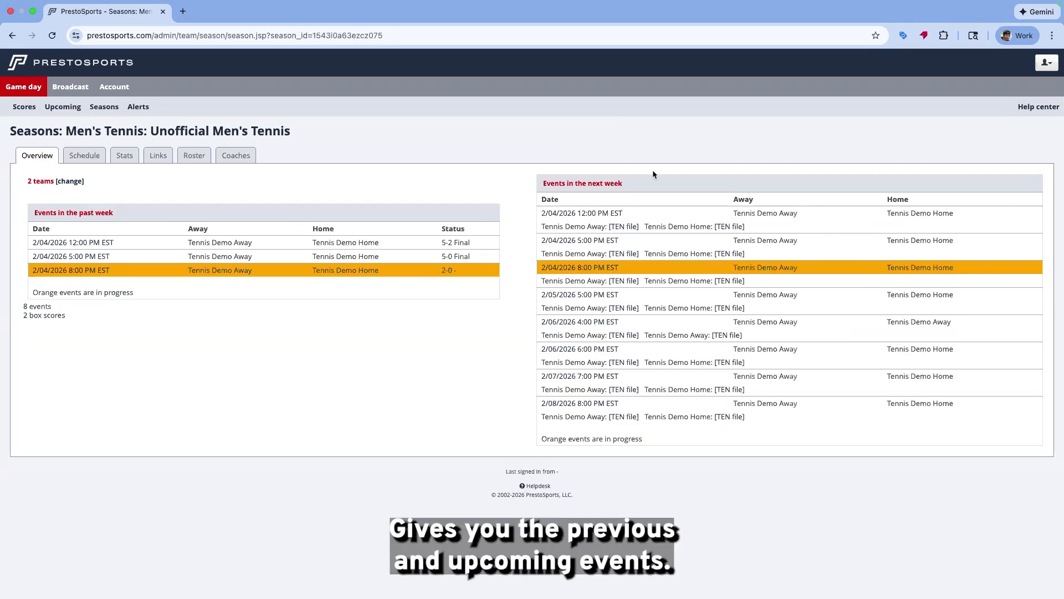
# Browse the season's Stats, Links and Roster tabs, scrolling through the full shared roster
pyautogui.click(128, 158)
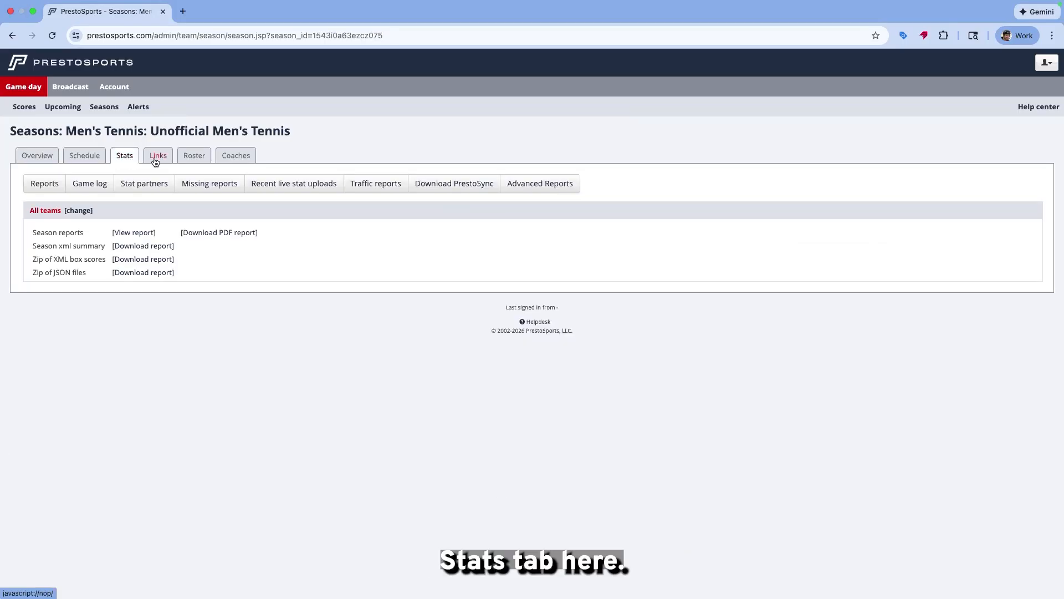
pyautogui.click(159, 159)
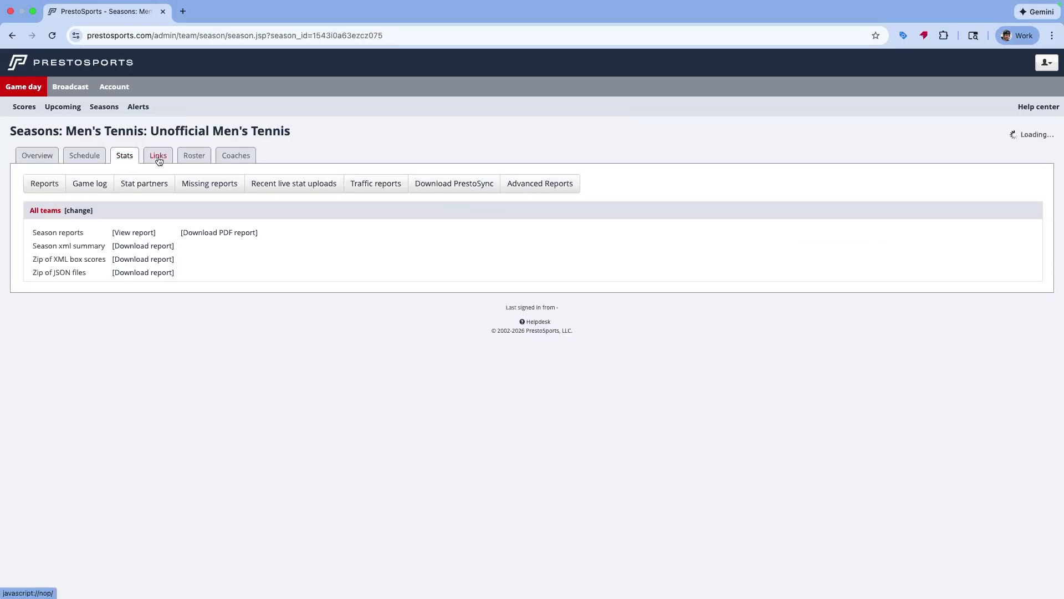
pyautogui.click(192, 159)
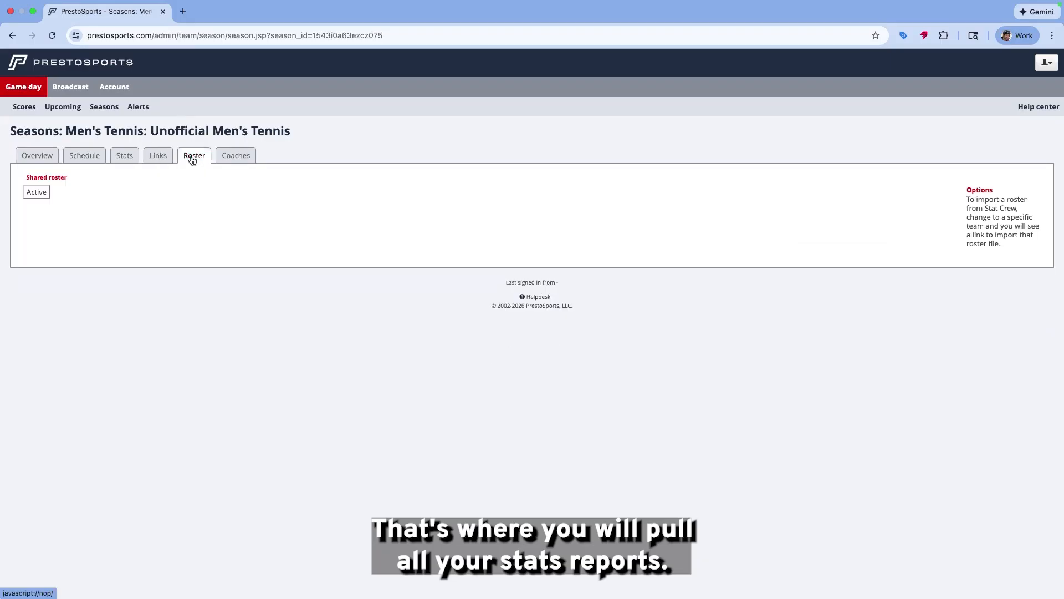
pyautogui.scroll(-3, 212, 238)
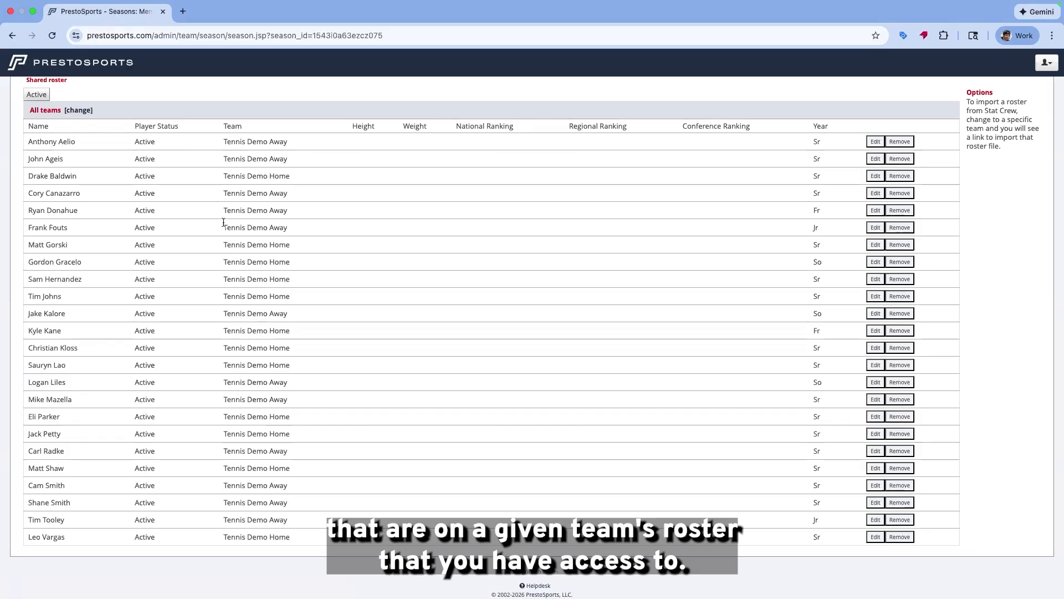
pyautogui.scroll(3, 220, 228)
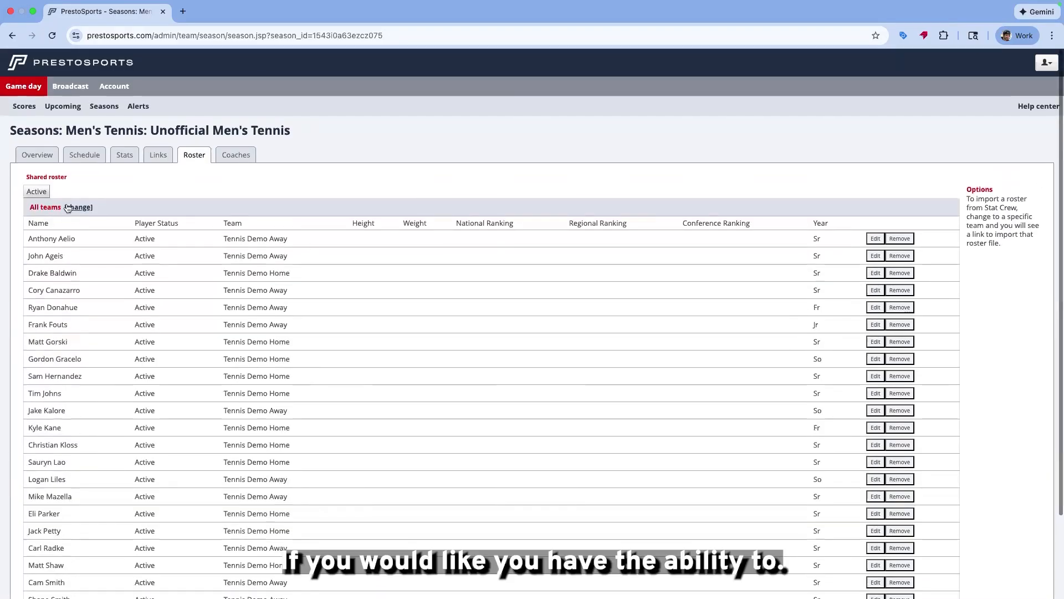
# Switch the roster to the Tennis Demo Away team and examine its roster options
pyautogui.click(77, 207)
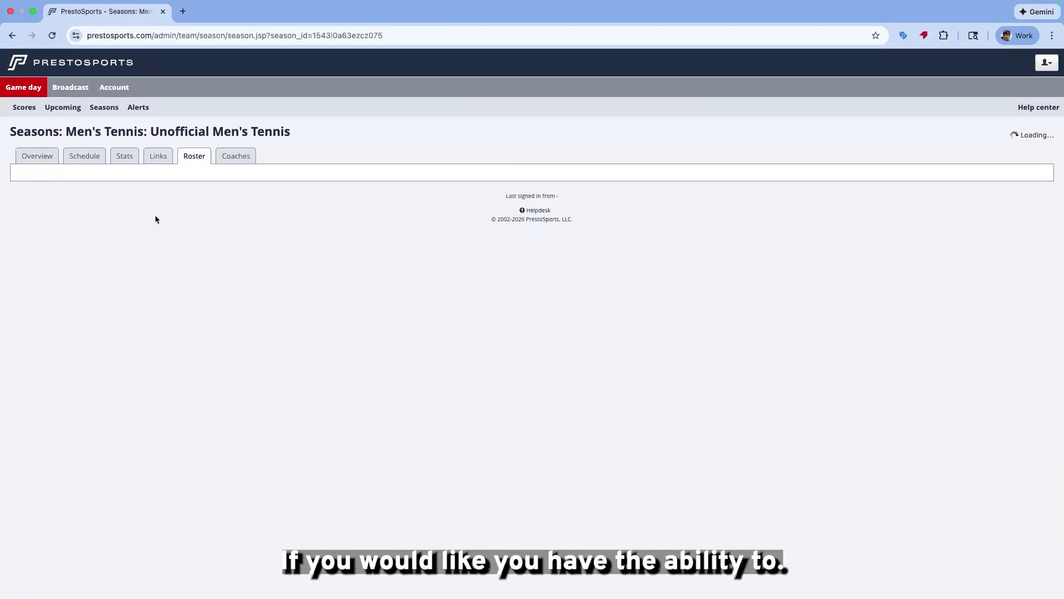
pyautogui.click(49, 207)
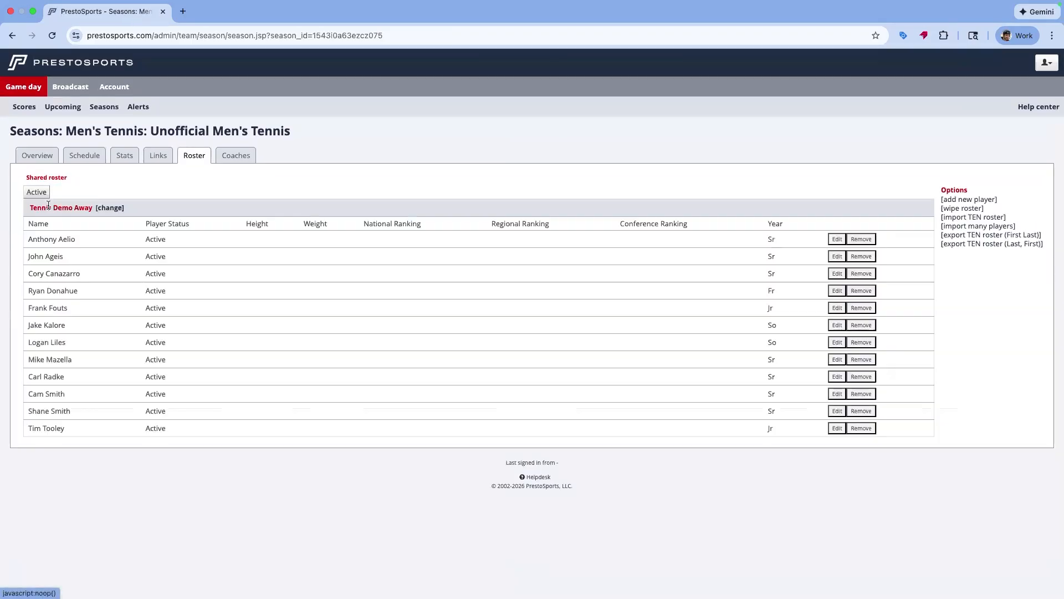
pyautogui.click(956, 201)
pyautogui.click(562, 432)
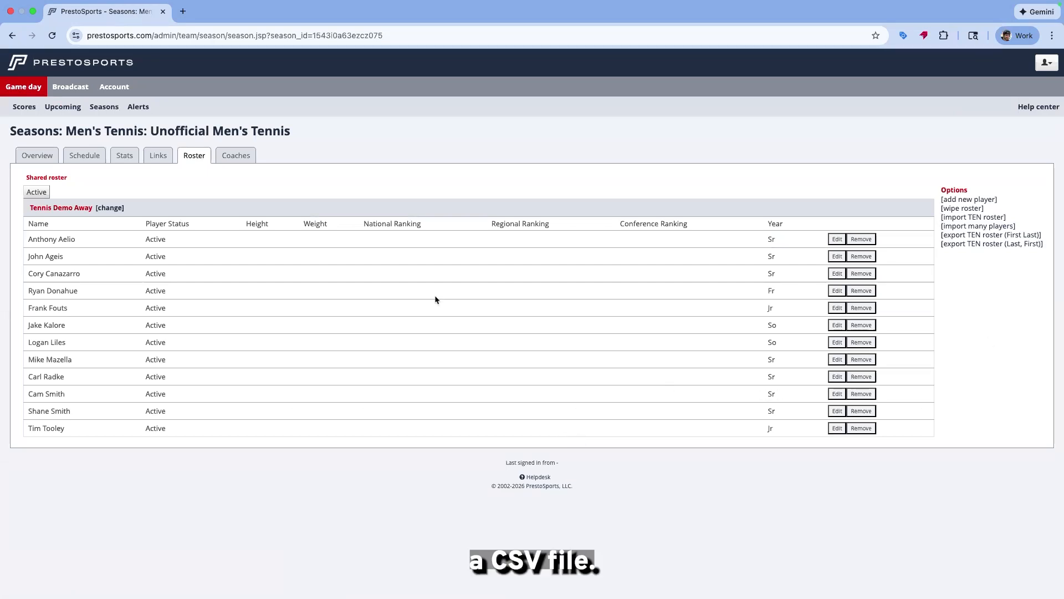
# Open the 2/04/2026 8:00 PM event from the team's schedule and go back
pyautogui.click(88, 159)
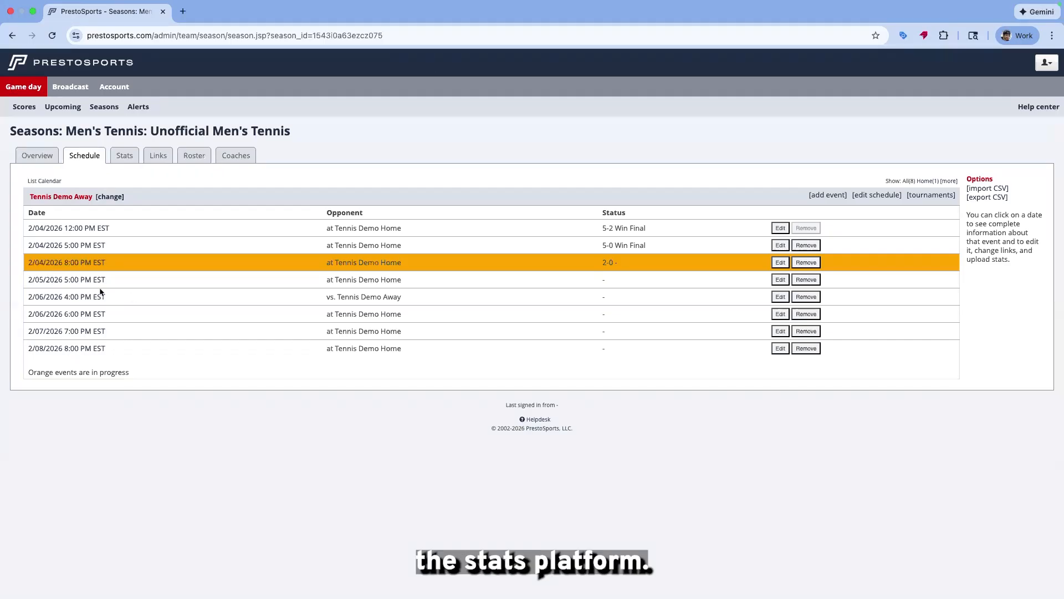
pyautogui.click(68, 263)
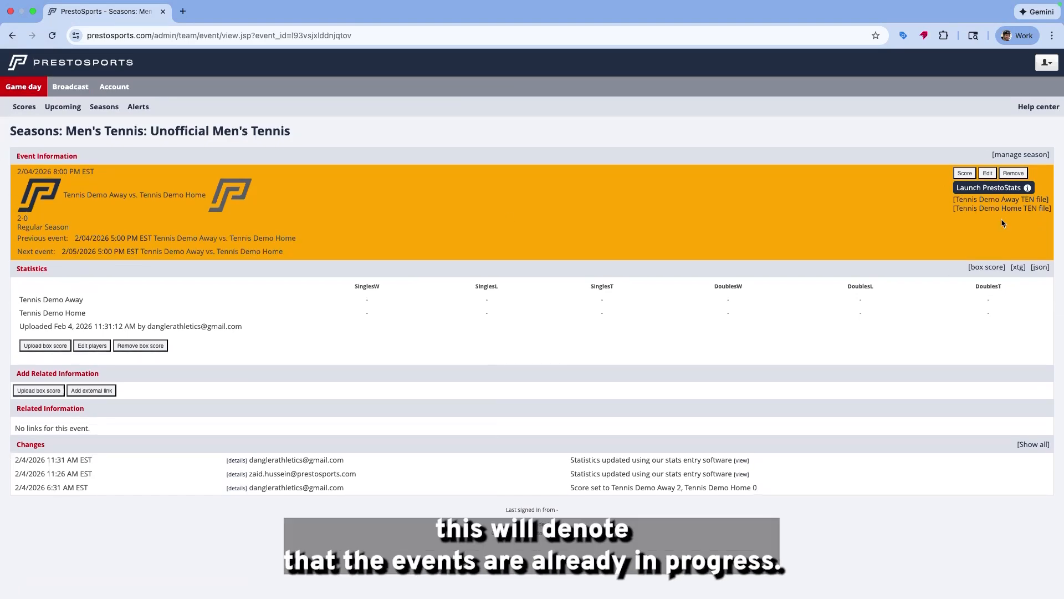
pyautogui.click(12, 36)
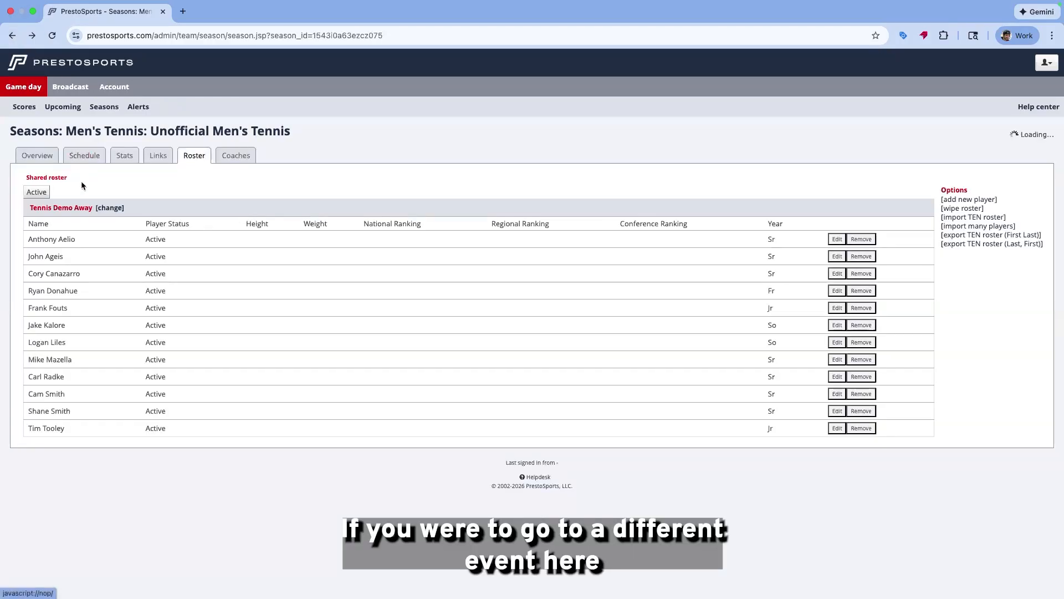
# Open the 2/05/2026 5:00 PM event from the schedule and go back
pyautogui.click(82, 157)
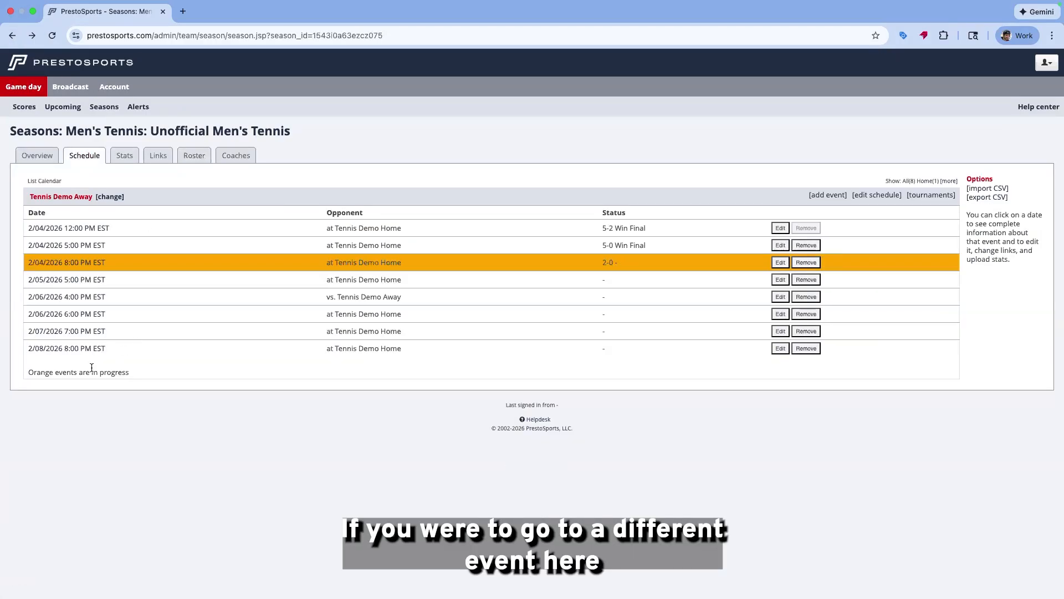
pyautogui.click(80, 281)
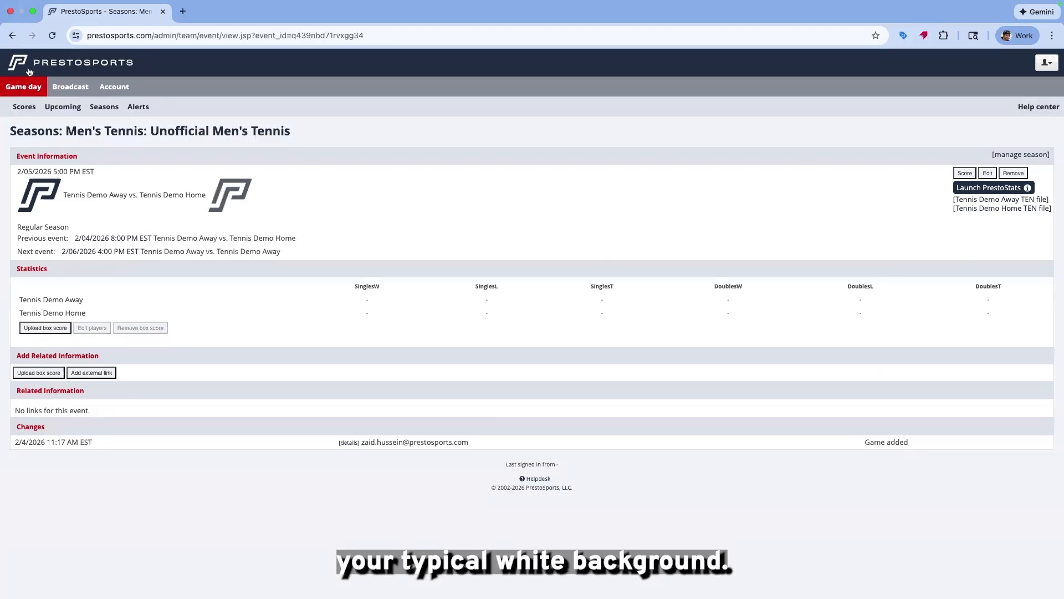
pyautogui.click(8, 37)
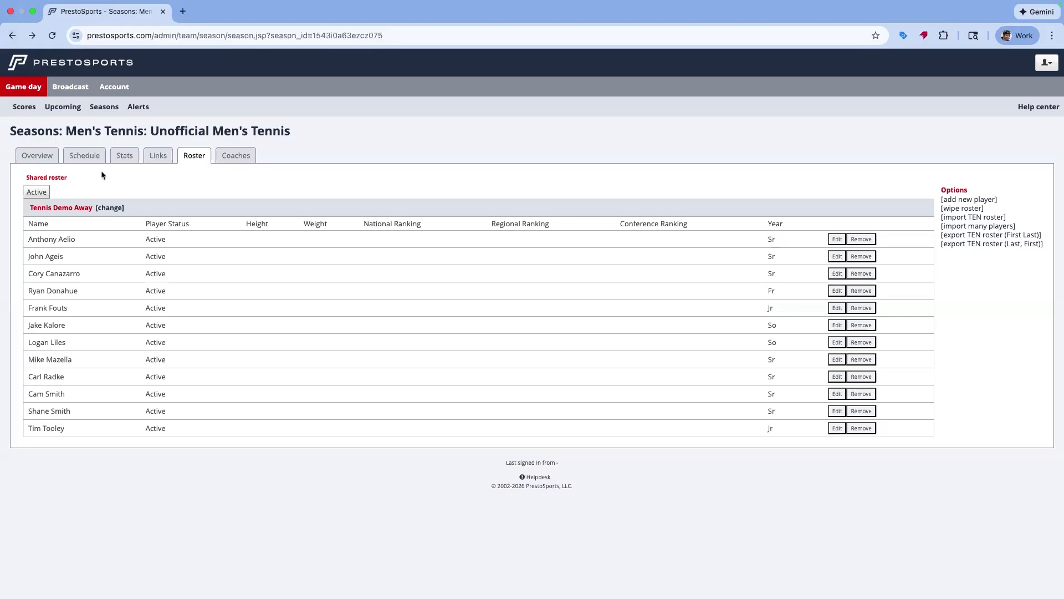
# Launch PrestoStats for the 2/04/2026 8:00 PM event from the schedule
pyautogui.click(89, 155)
pyautogui.click(89, 262)
pyautogui.click(970, 188)
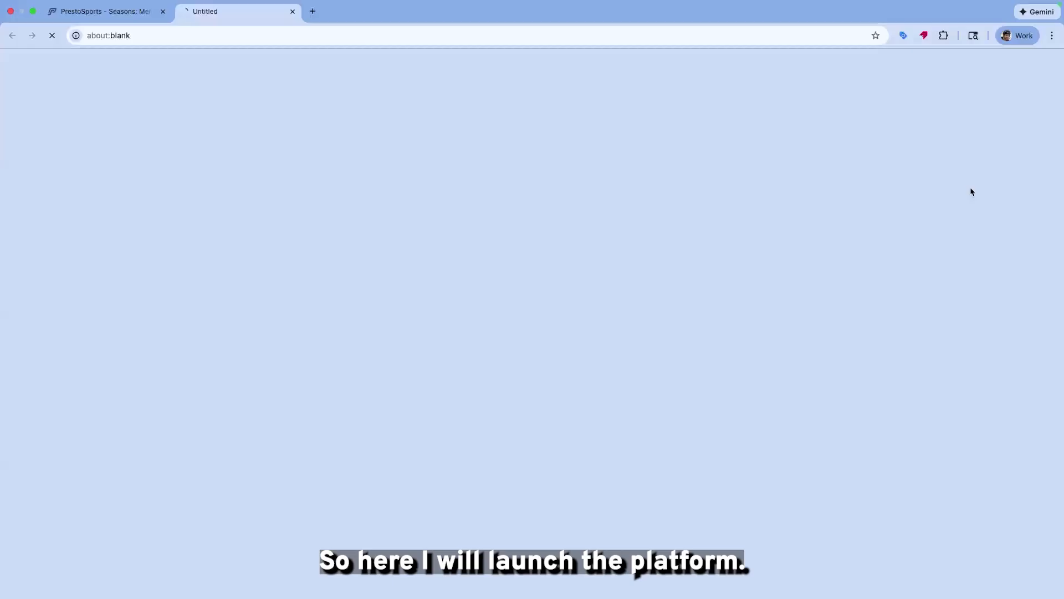
pyautogui.rightClick(637, 221)
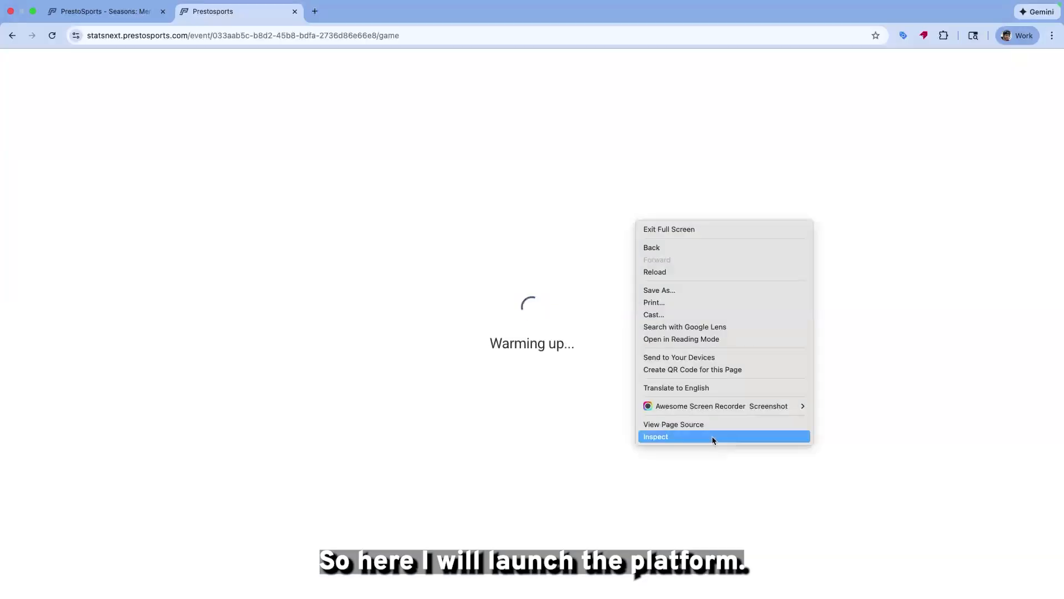
pyautogui.click(713, 437)
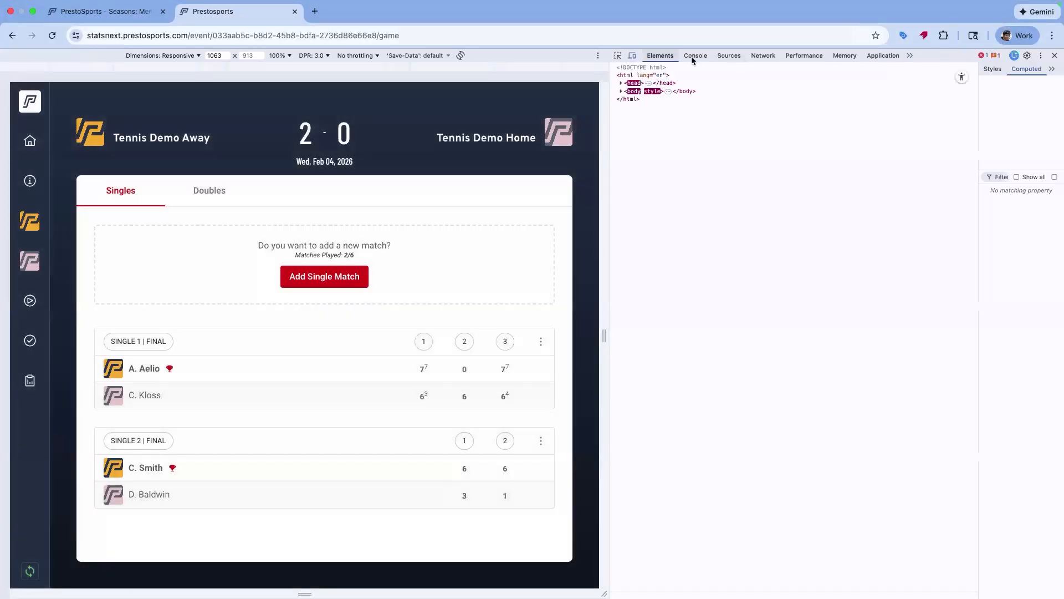
pyautogui.click(693, 57)
pyautogui.click(1054, 55)
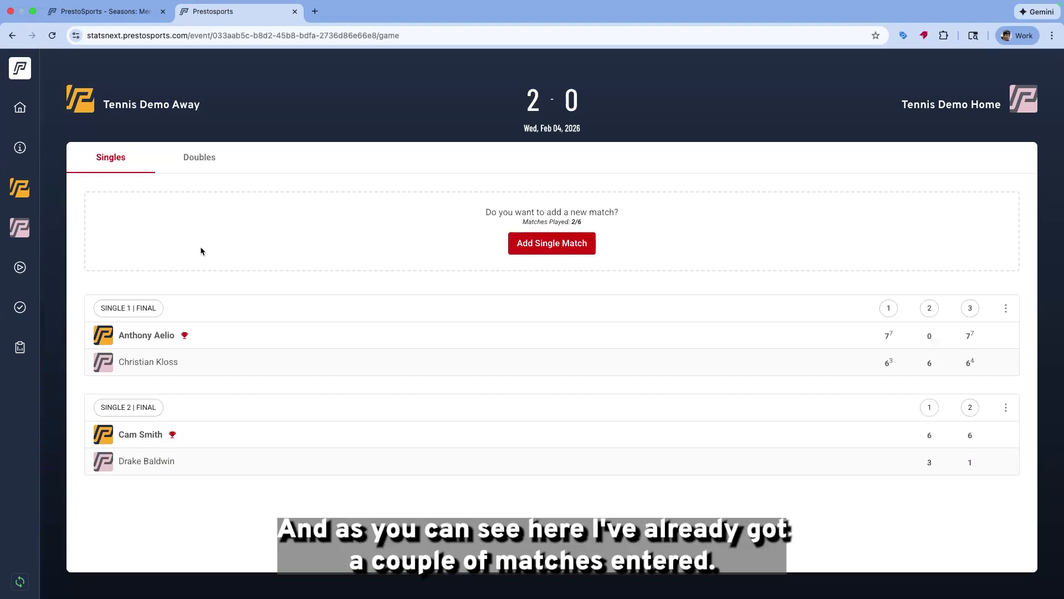
# Open the event information's Event Settings for the live match
pyautogui.click(16, 148)
pyautogui.click(202, 141)
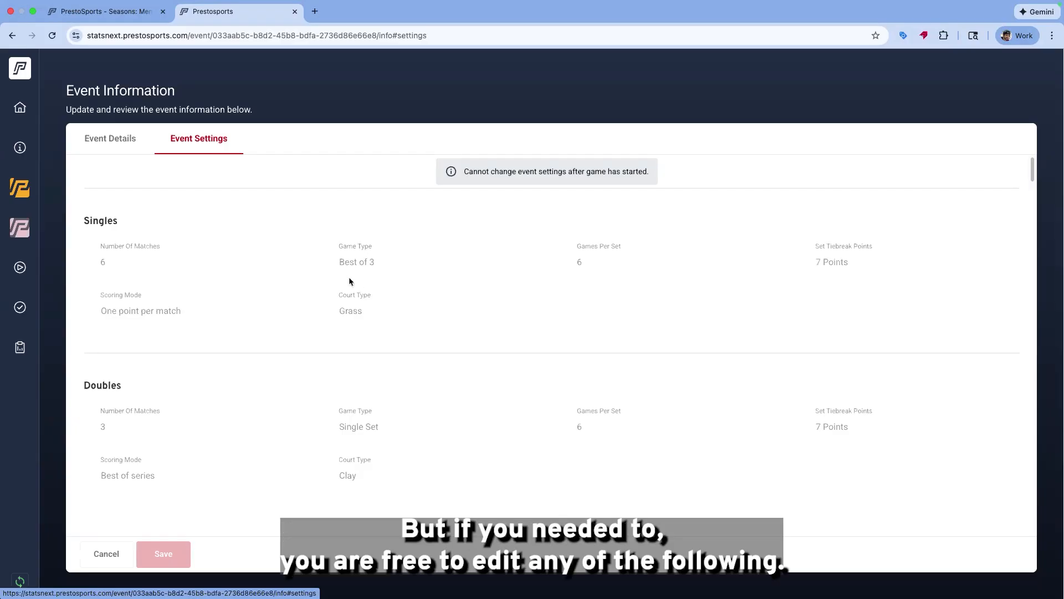
# Return to the admin tab and launch PrestoStats for the 2/05/2026 5:00 PM event
pyautogui.click(108, 15)
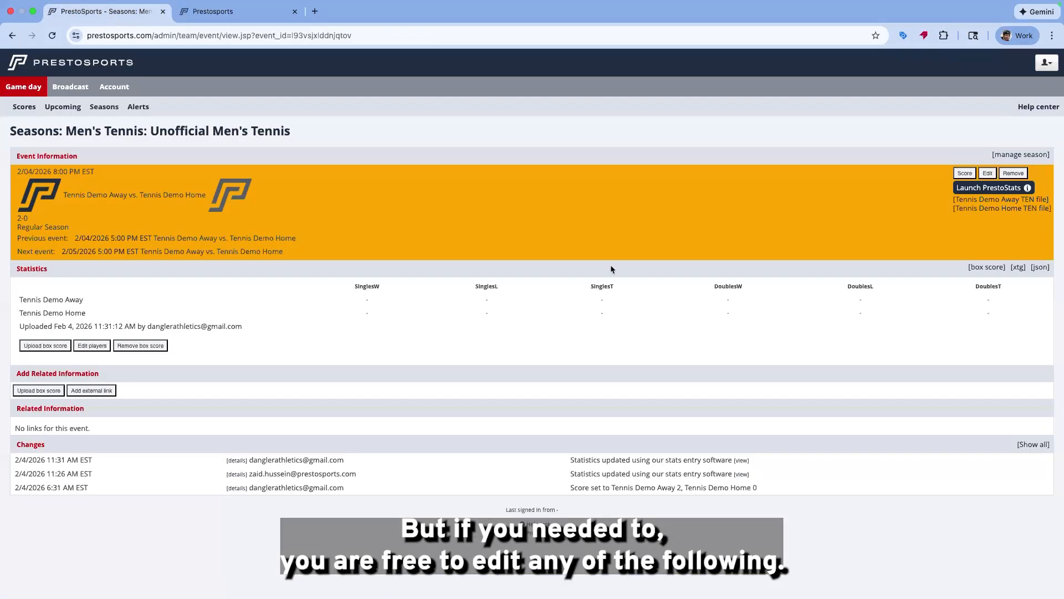
pyautogui.click(231, 133)
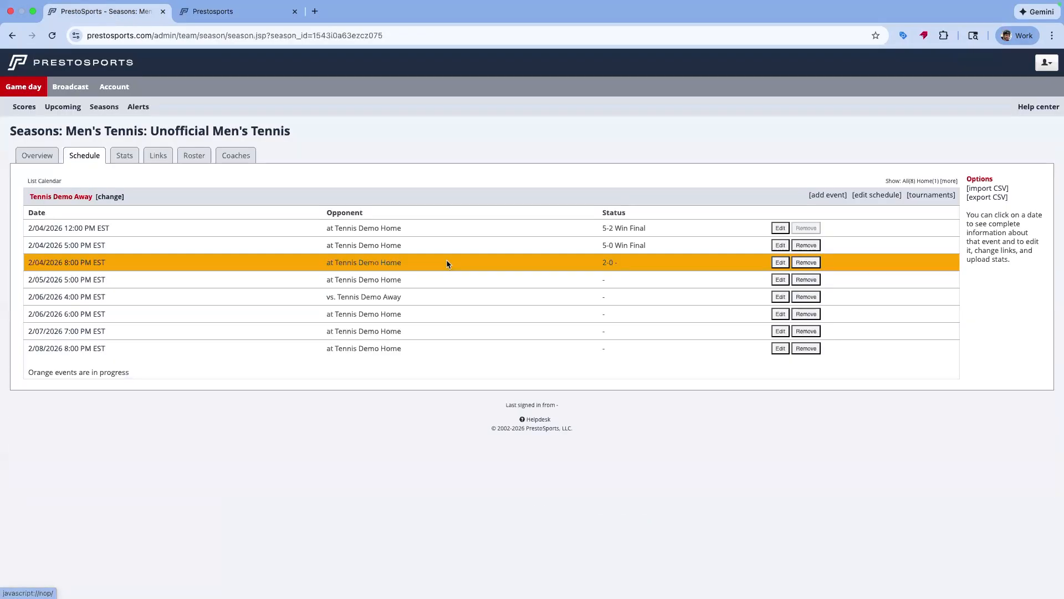
pyautogui.click(90, 284)
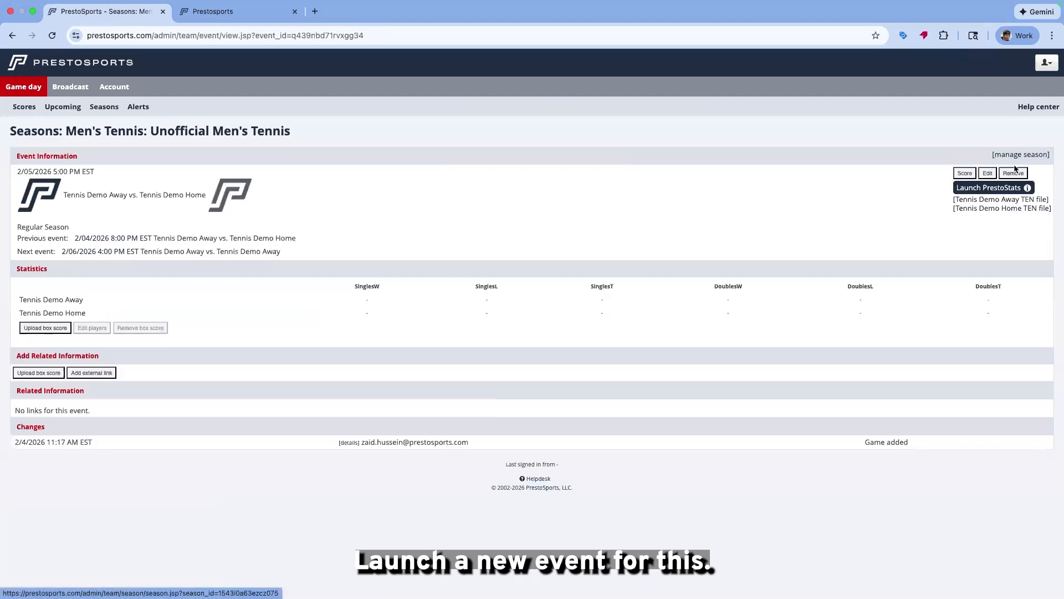
pyautogui.click(992, 188)
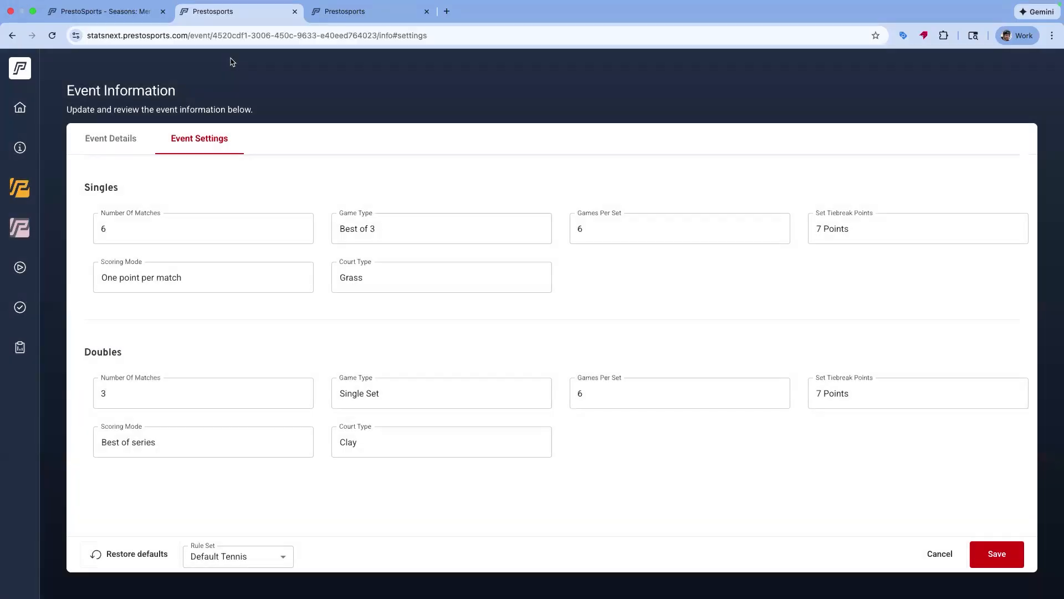
# Review the singles and doubles event settings fields, including the Set Tiebreak Points options
pyautogui.click(224, 219)
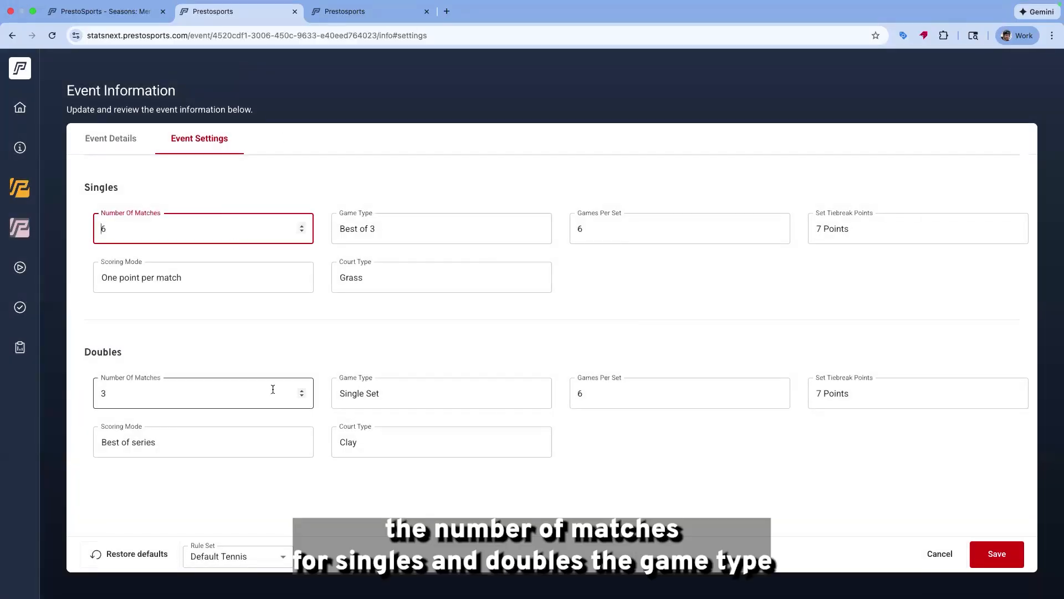
pyautogui.click(440, 219)
pyautogui.click(654, 307)
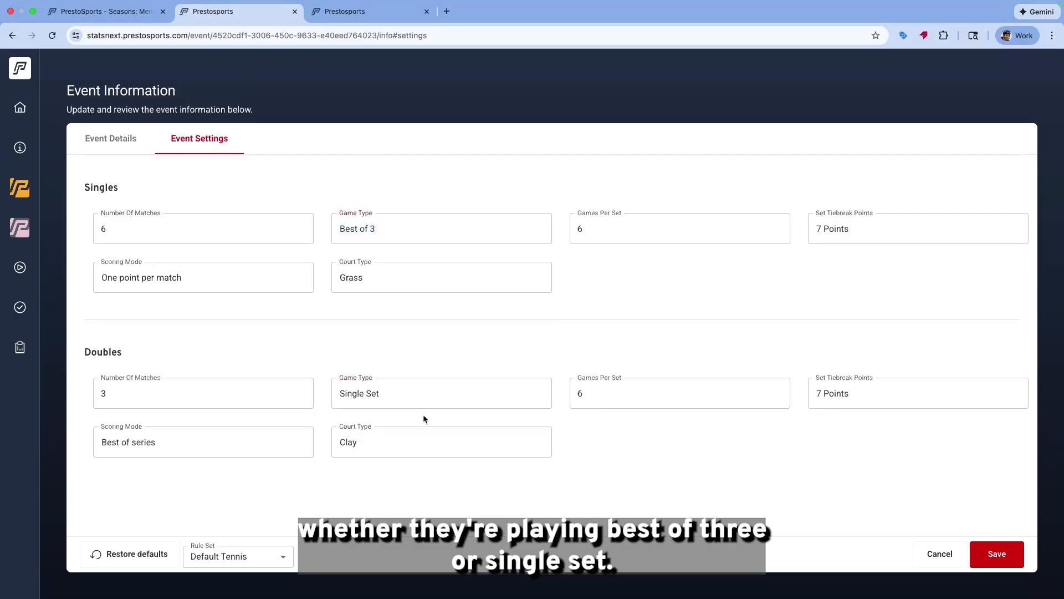
pyautogui.click(407, 395)
pyautogui.click(643, 240)
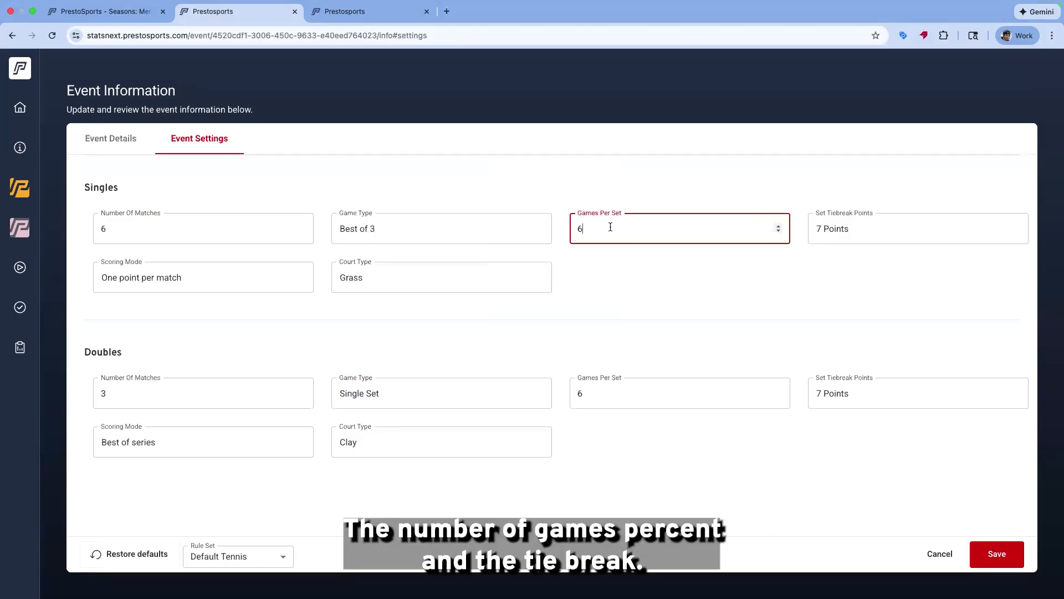
pyautogui.click(874, 235)
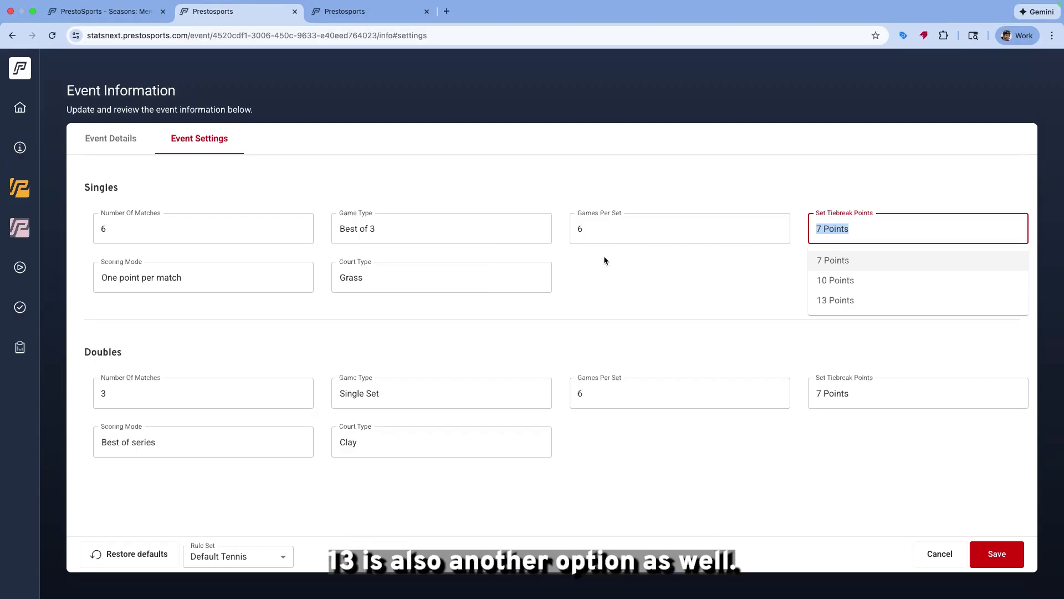
pyautogui.click(574, 145)
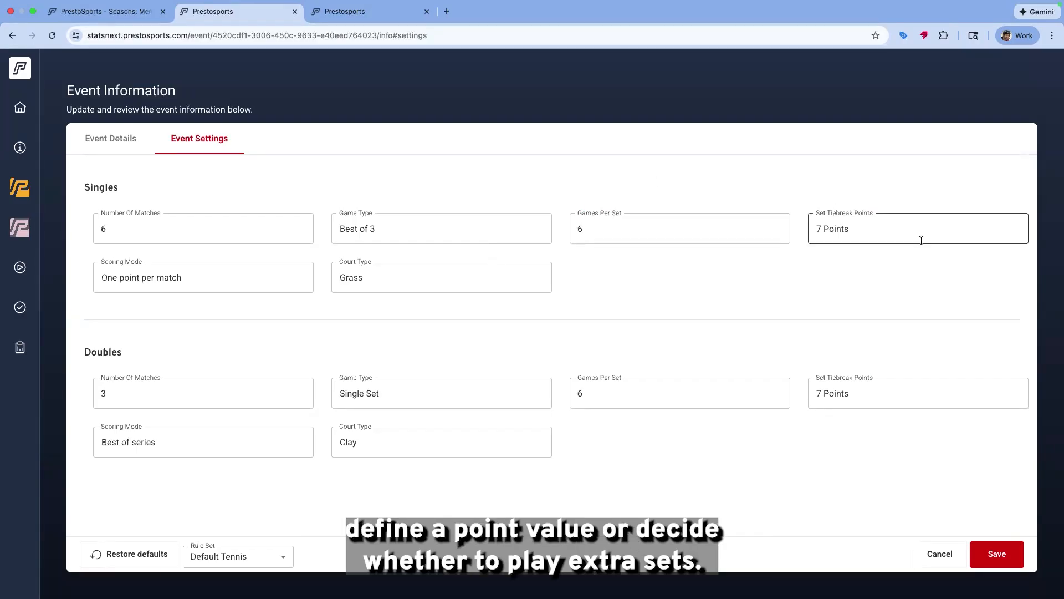
# Set the singles number of matches to 1 and the doubles number of matches to 0 in the event settings
pyautogui.moveTo(113, 4)
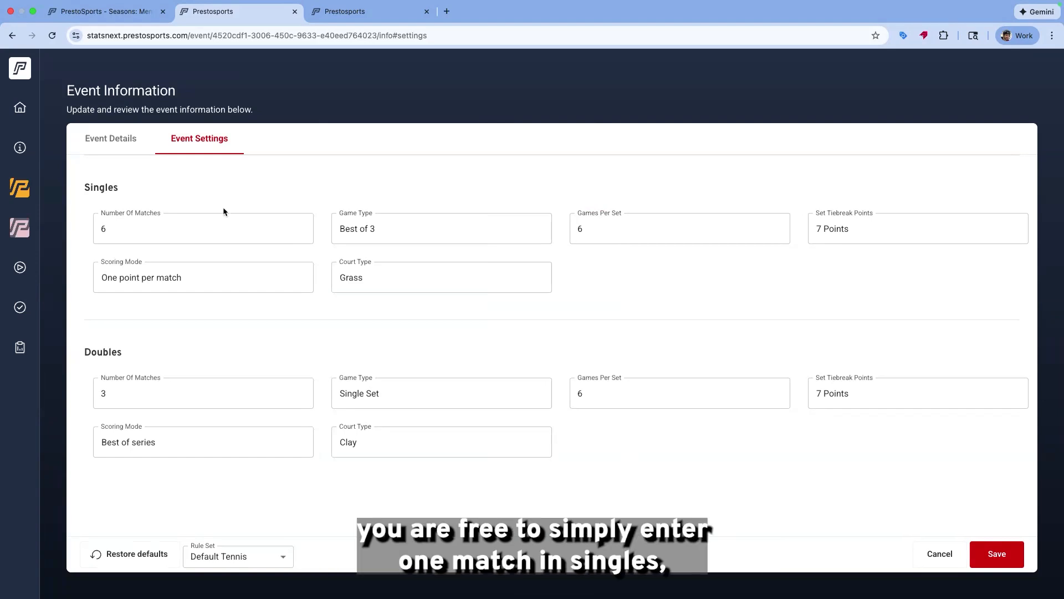
pyautogui.click(116, 219)
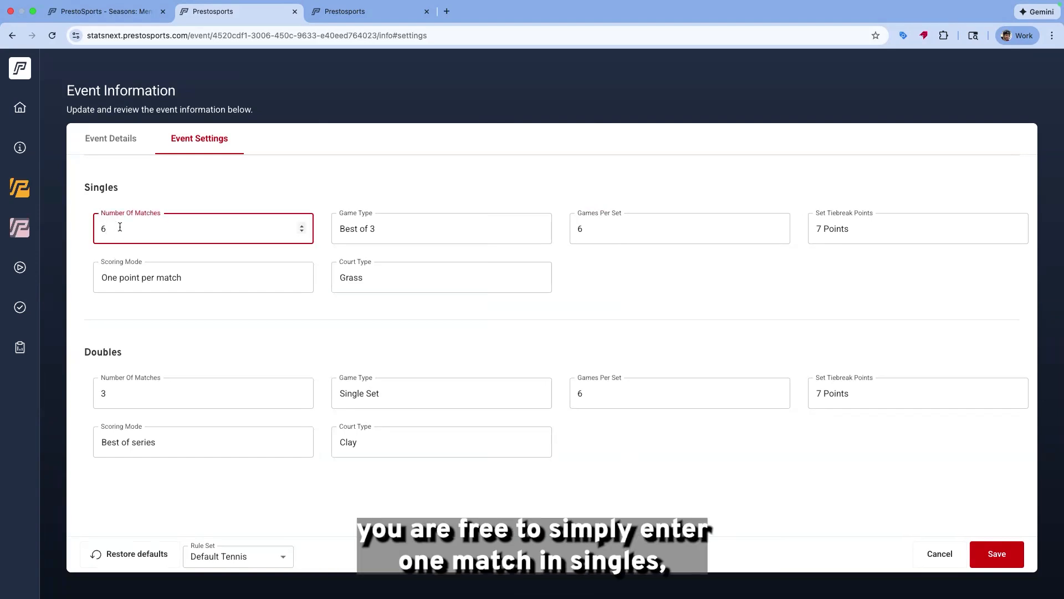
pyautogui.press('BackSpace')
pyautogui.write('1')
pyautogui.moveTo(123, 394); pyautogui.dragTo(61, 382)
pyautogui.write('0')
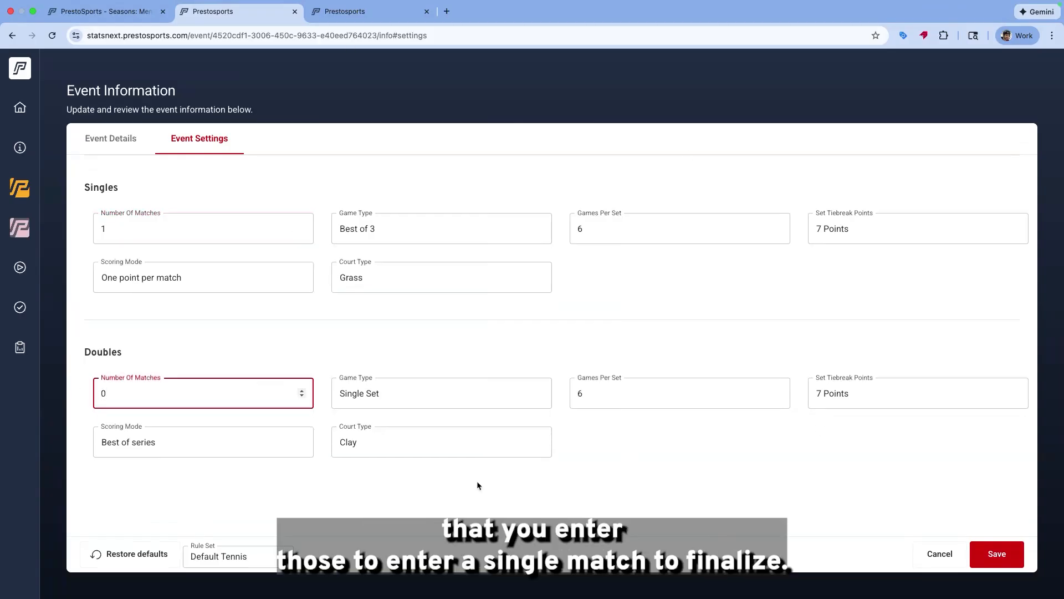
pyautogui.click(615, 480)
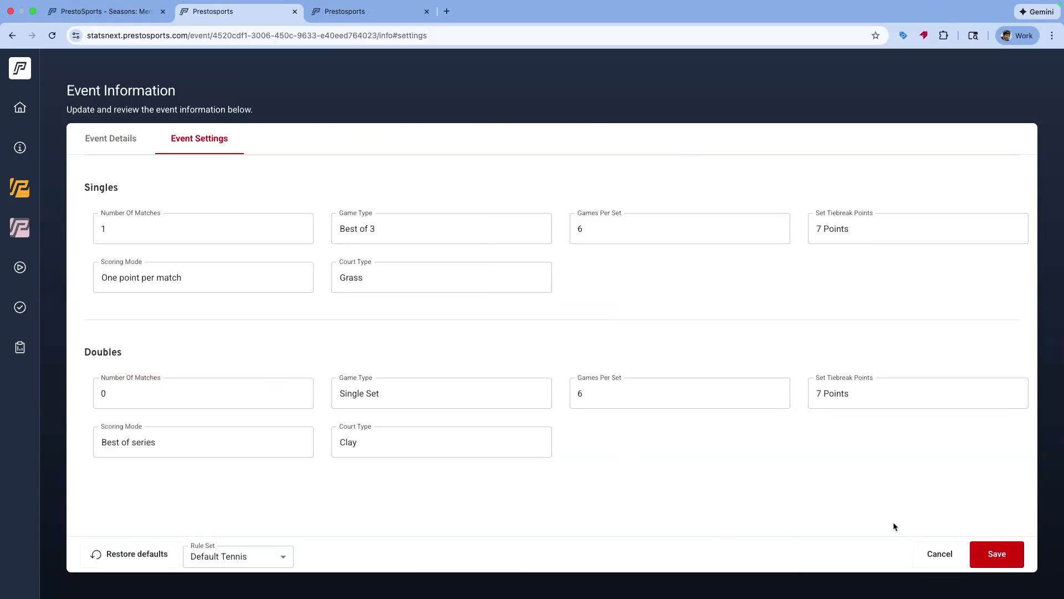
# Switch to the live event's tab and review the away team's roster of singles and doubles players
pyautogui.click(359, 14)
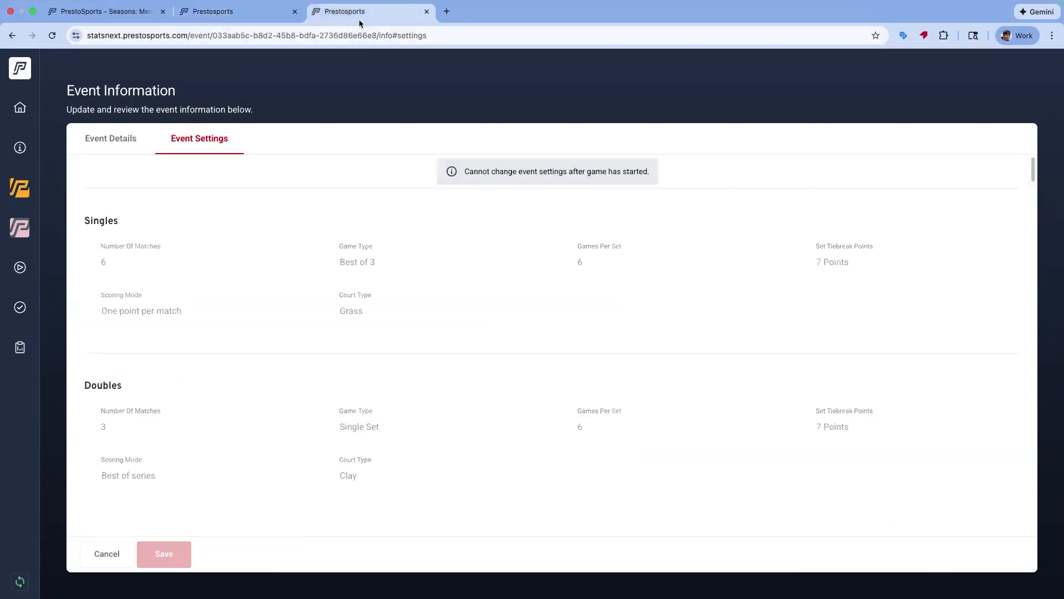
pyautogui.click(16, 190)
pyautogui.click(204, 142)
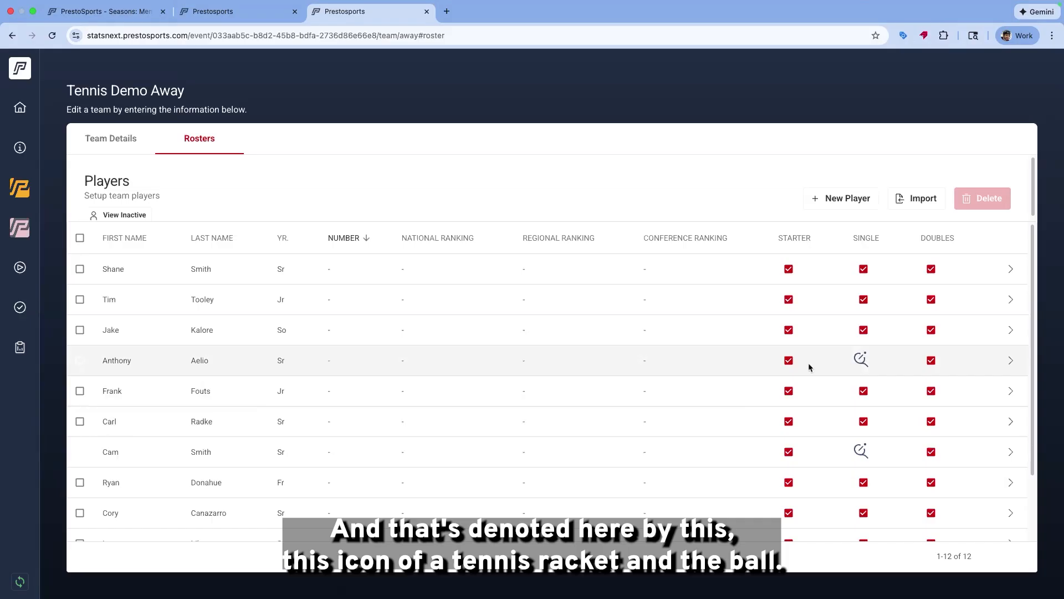
pyautogui.scroll(-3, 193, 439)
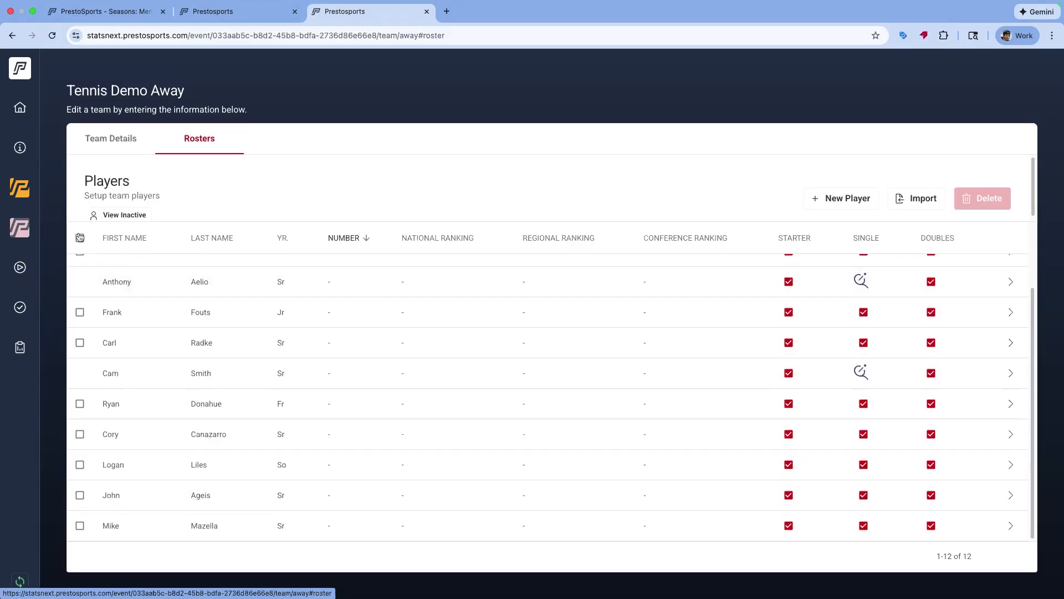
# Open the game's scoring page and view the first singles match's edit dialog, closing it without changes
pyautogui.click(123, 140)
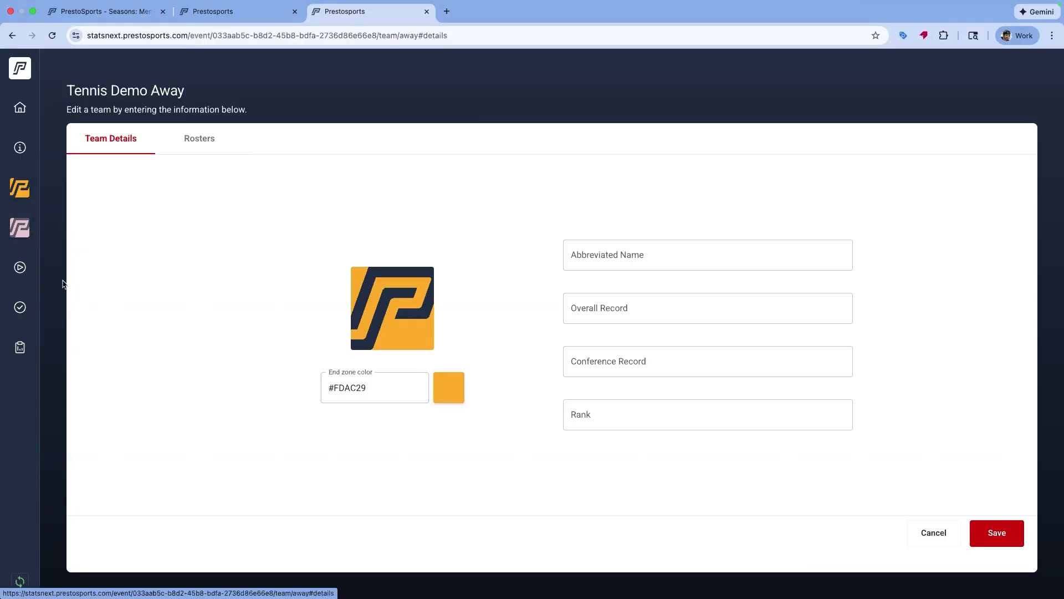
pyautogui.click(20, 267)
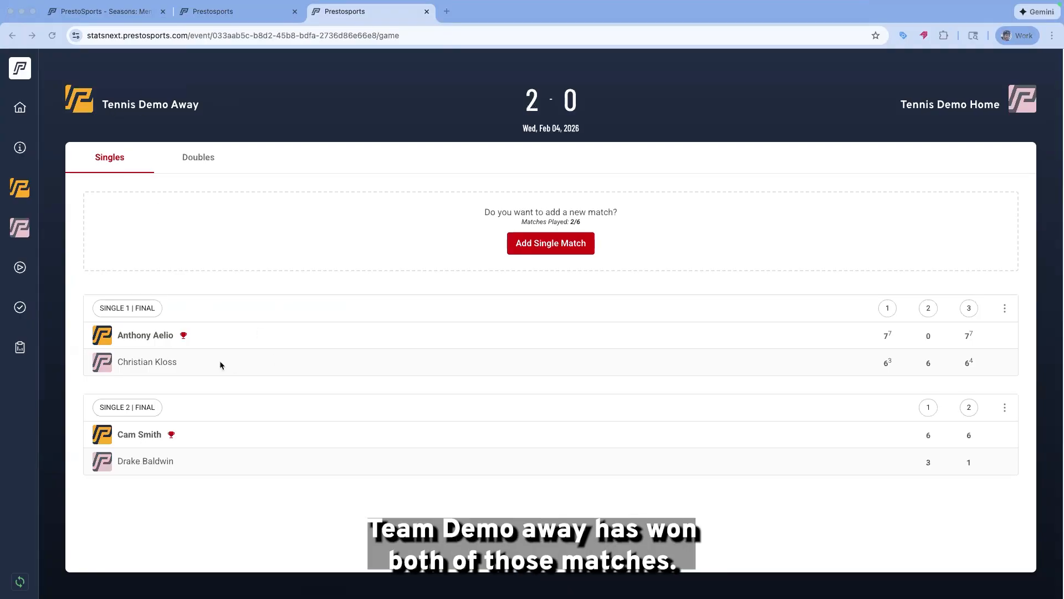
pyautogui.click(1007, 309)
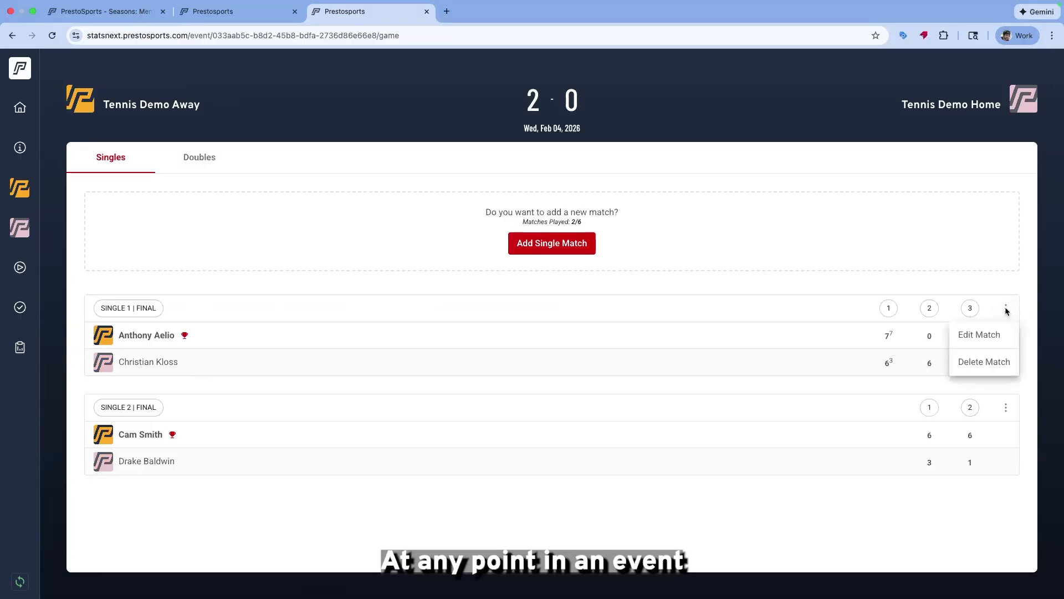
pyautogui.click(990, 343)
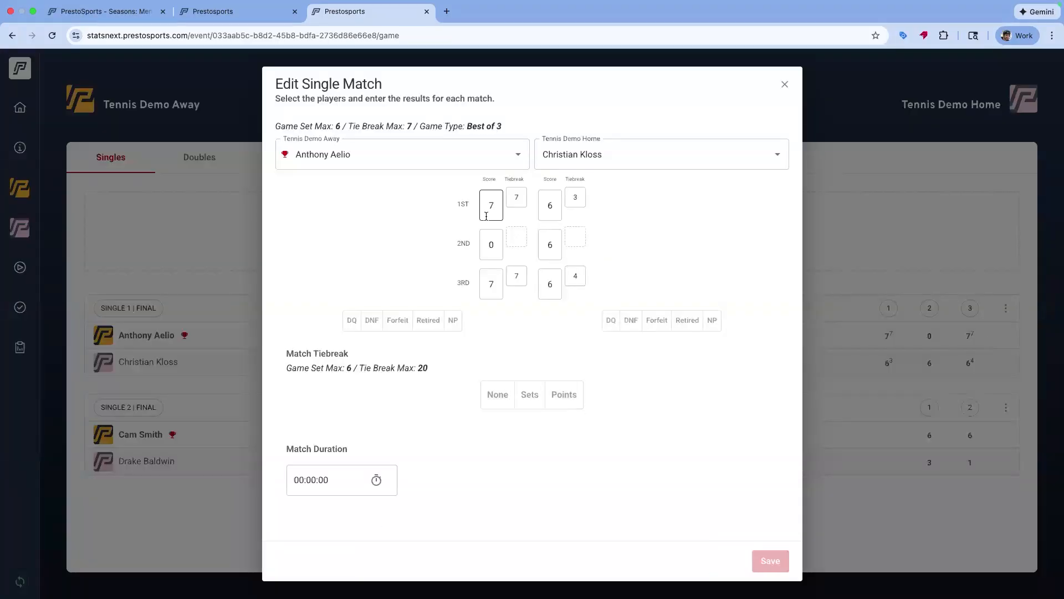
pyautogui.click(785, 85)
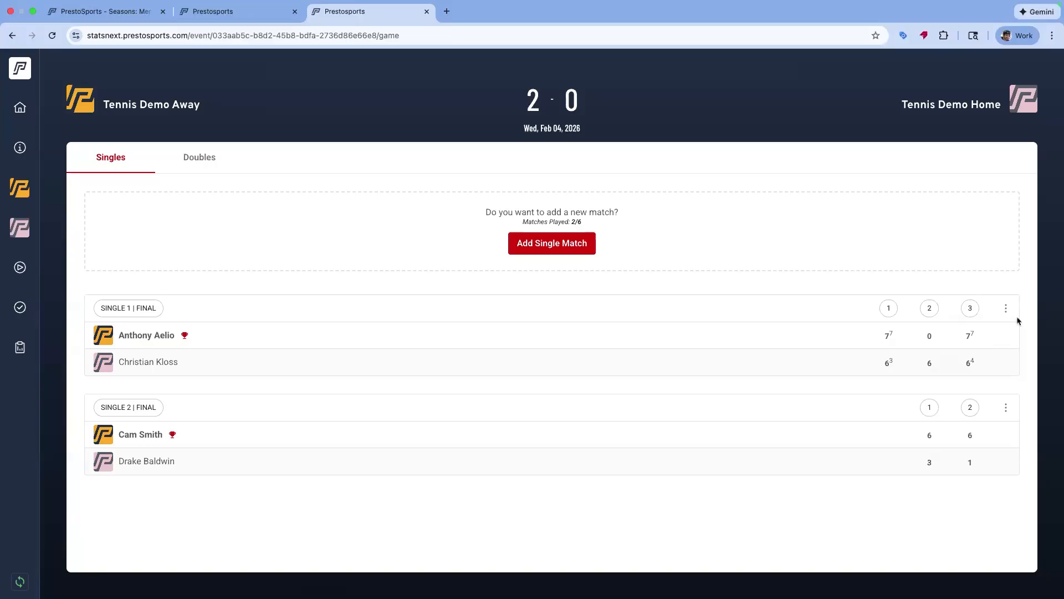
# Review the match options menu and the matches played count on the singles page
pyautogui.click(1006, 308)
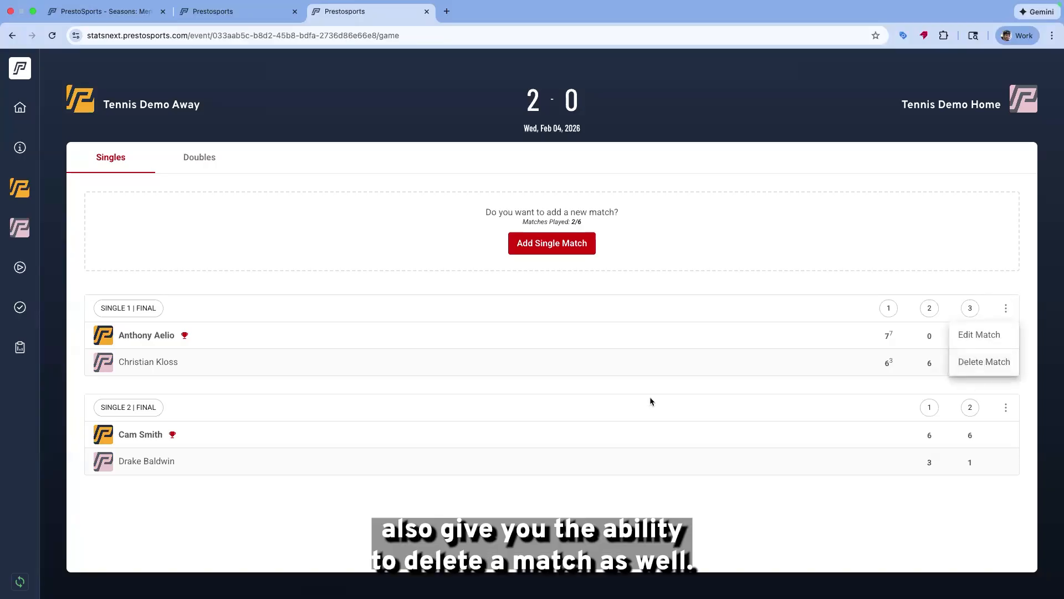
pyautogui.click(630, 407)
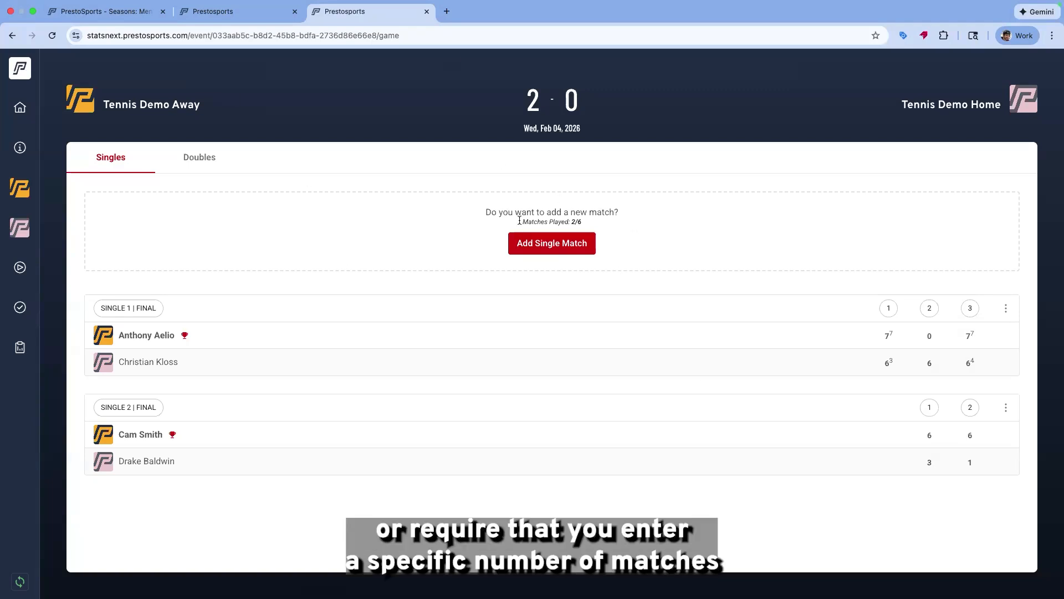
pyautogui.tripleClick(582, 221)
pyautogui.tripleClick(585, 222)
pyautogui.tripleClick(586, 224)
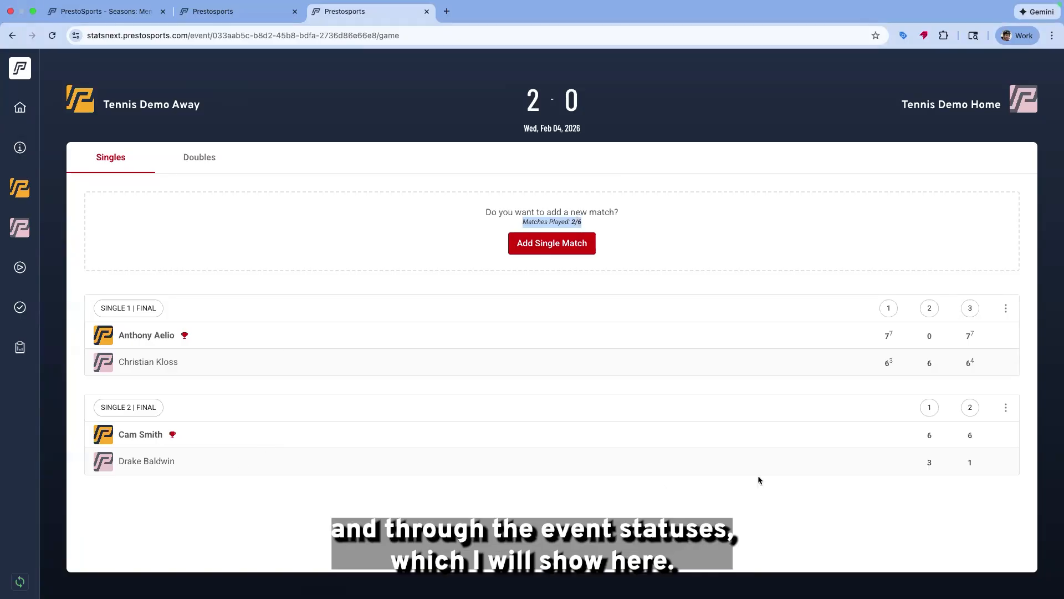
# Start a new singles match with an away player against No Player for home, marking the away side NP
pyautogui.click(585, 250)
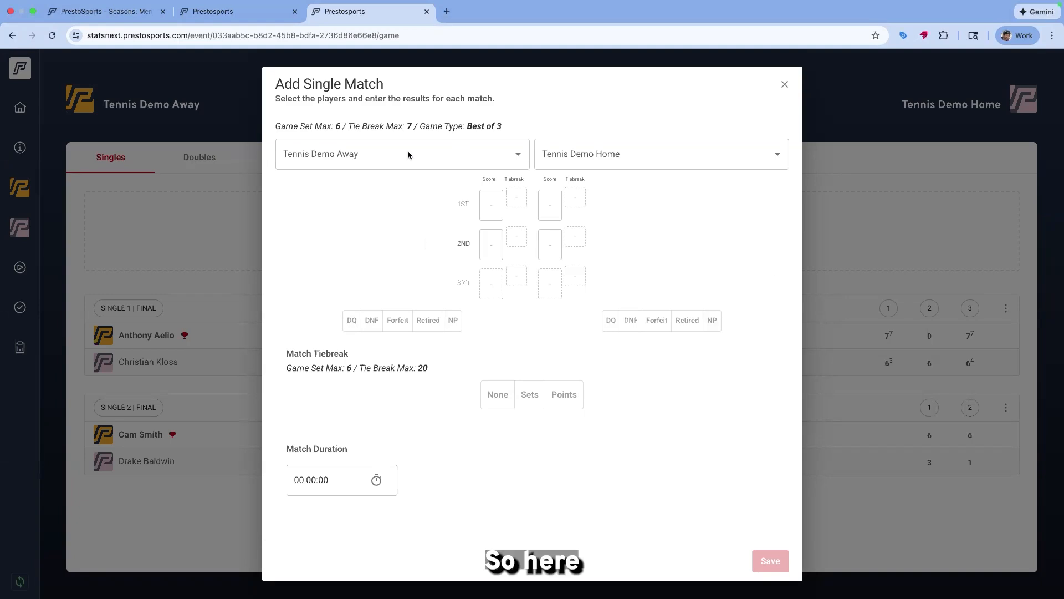
pyautogui.click(516, 156)
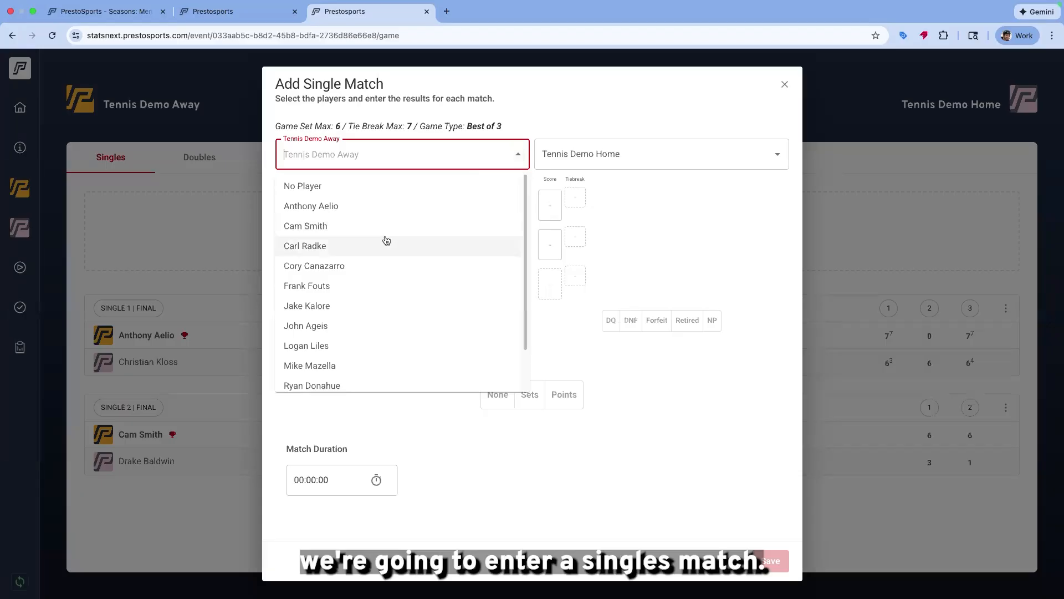
pyautogui.scroll(-1, 371, 244)
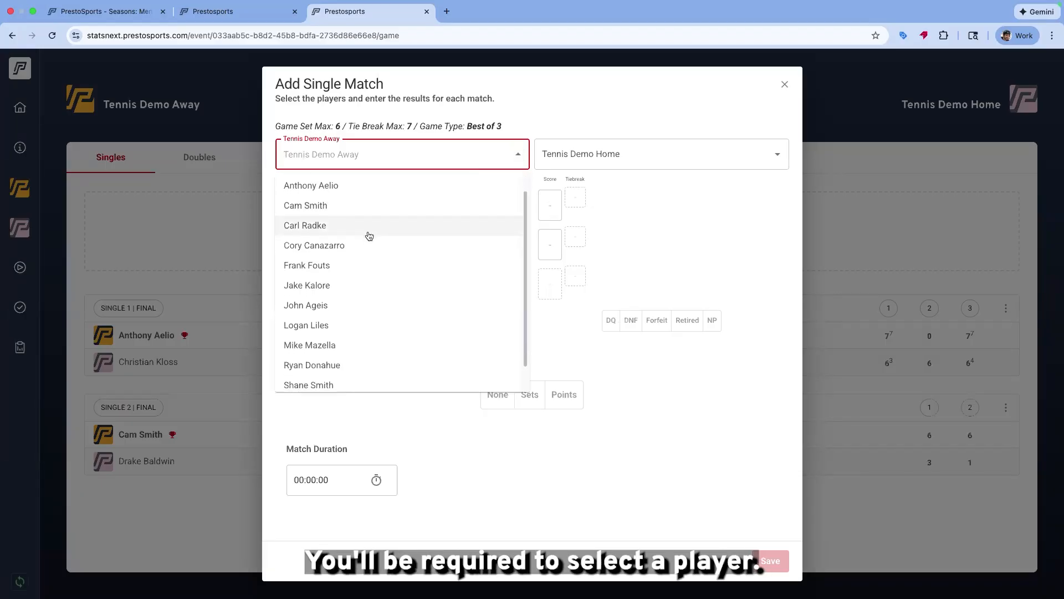
pyautogui.click(381, 283)
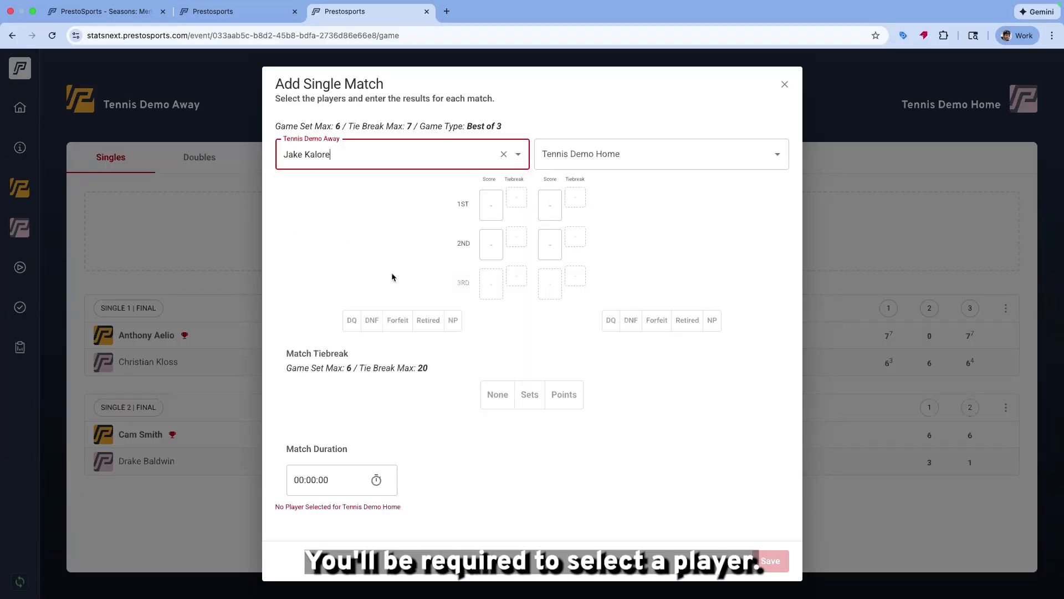
pyautogui.click(775, 154)
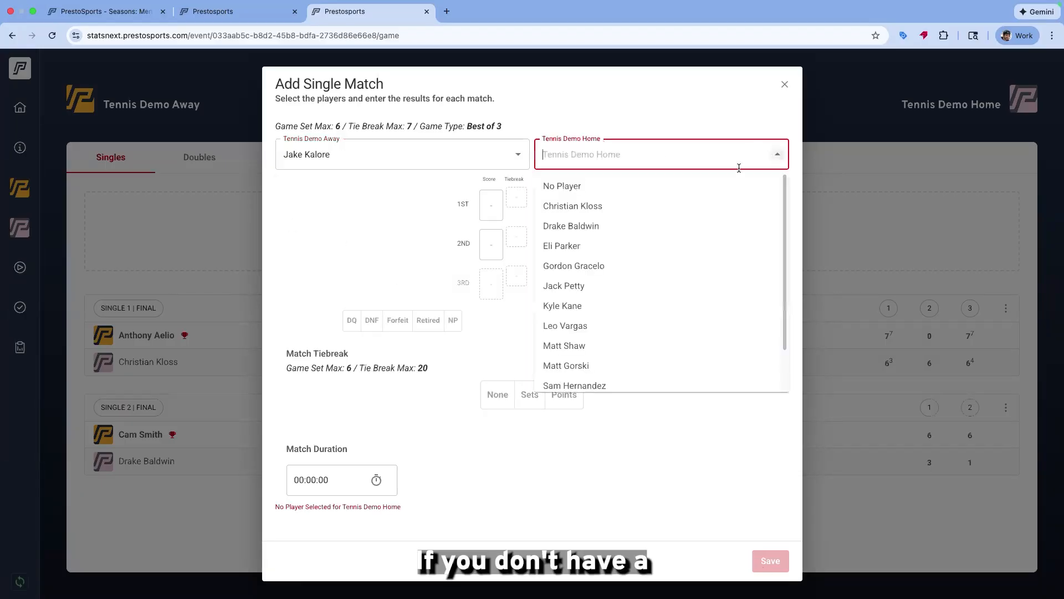
pyautogui.click(634, 192)
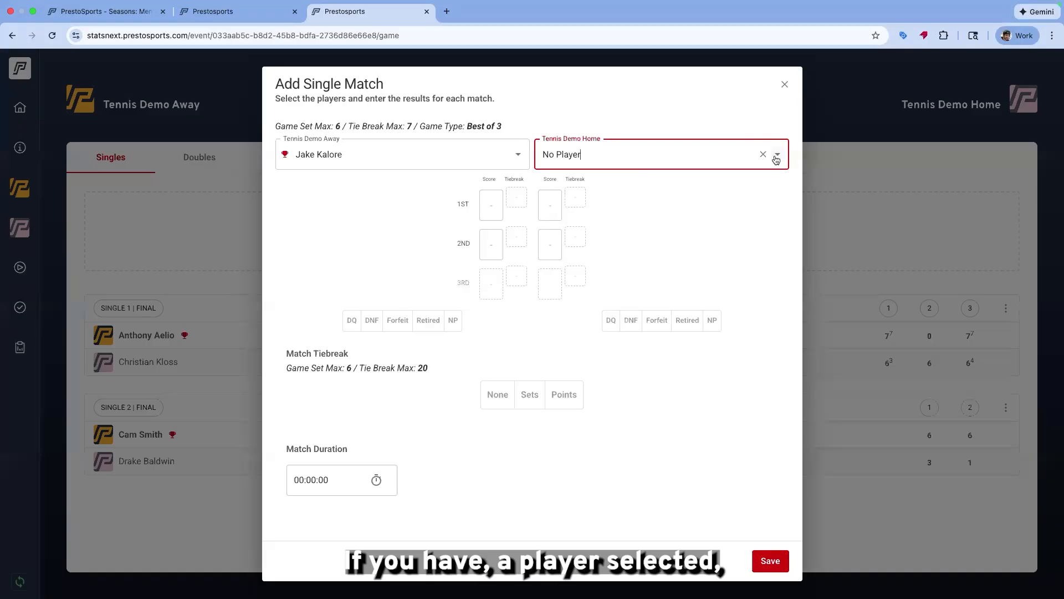
pyautogui.click(453, 320)
pyautogui.click(497, 394)
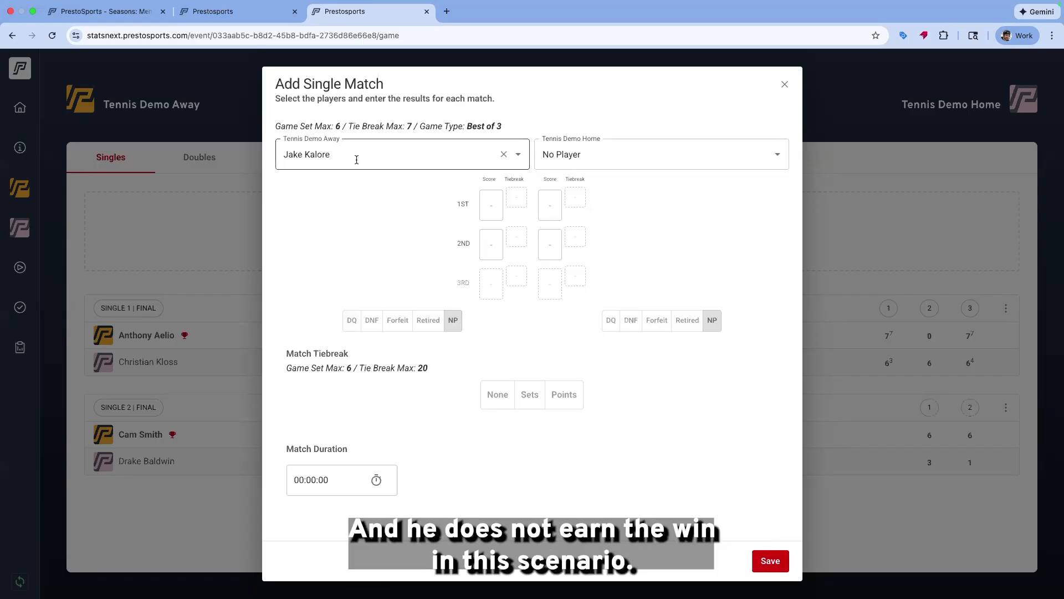
# Replace No Player with an actual home player for the new singles match
pyautogui.click(521, 161)
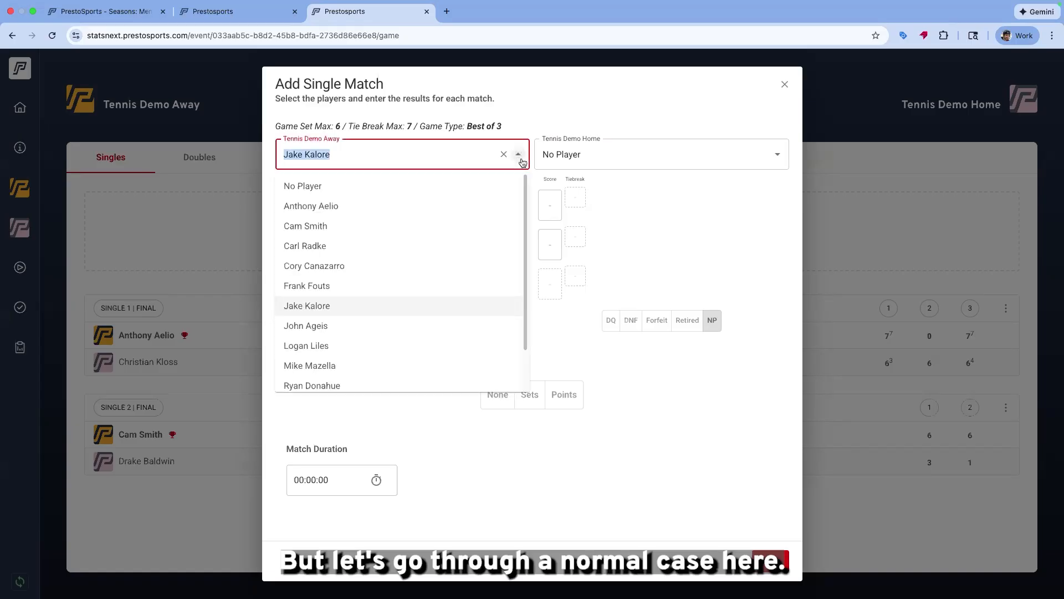
pyautogui.click(779, 155)
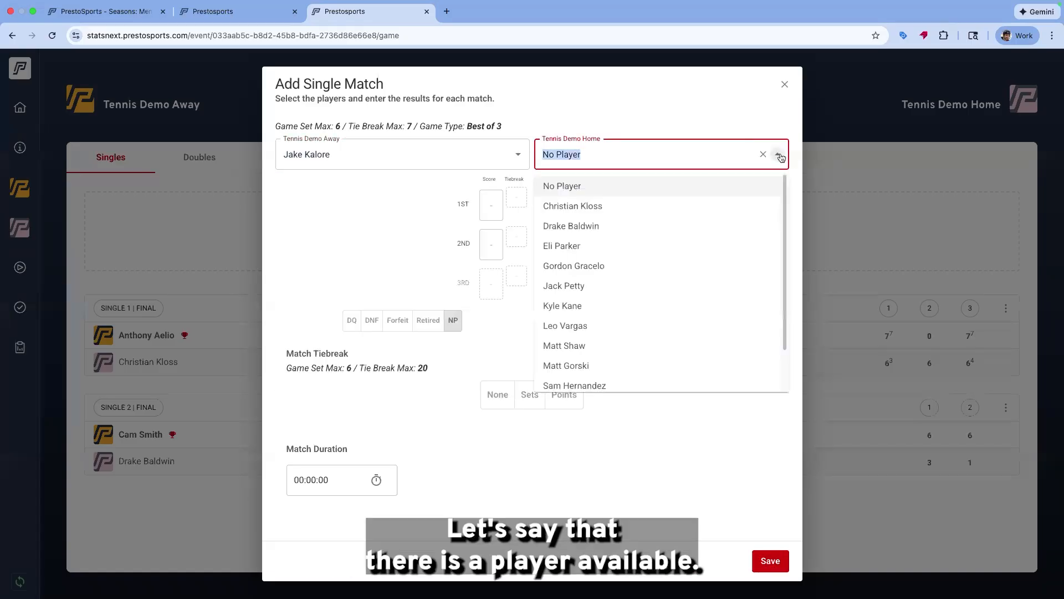
pyautogui.click(608, 265)
# Enter set scores of 6-1 and 6-1 and a match duration of 2 hours
pyautogui.click(493, 206)
pyautogui.click(492, 206)
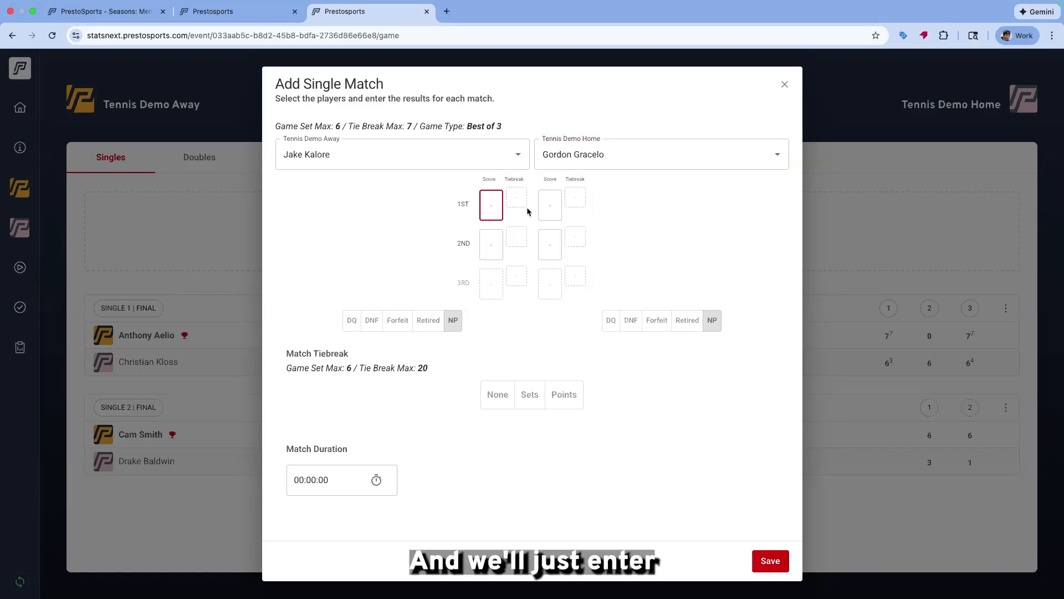
pyautogui.write('6')
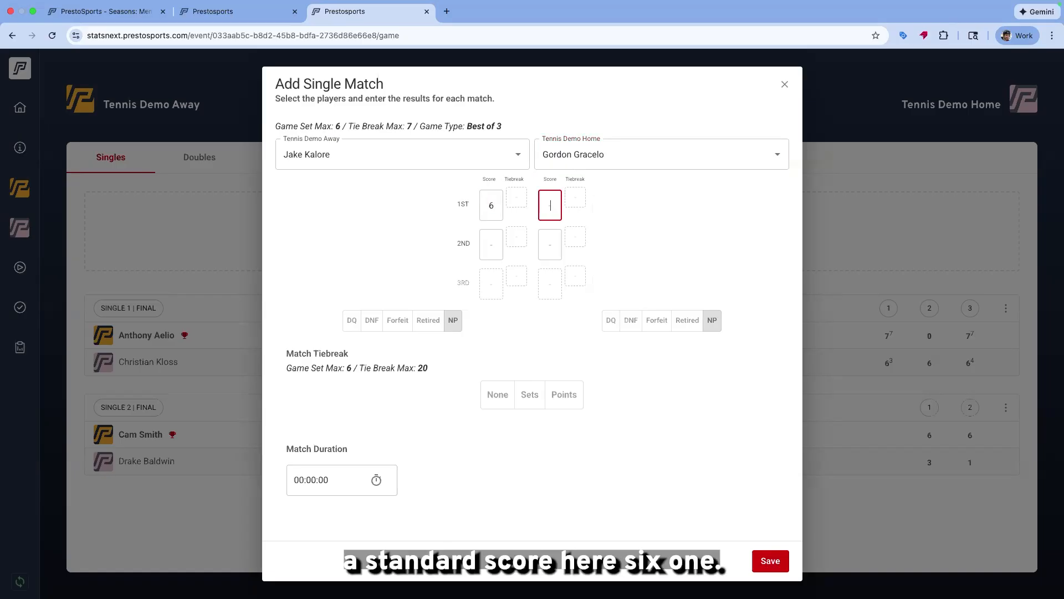
pyautogui.write('1')
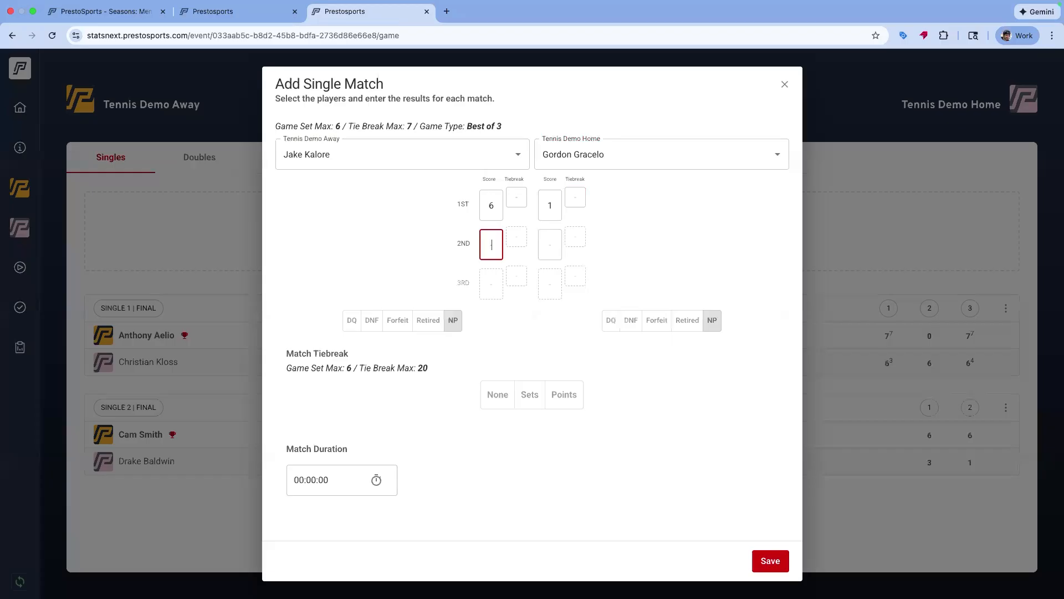
pyautogui.write('6')
pyautogui.click(302, 478)
pyautogui.write('2')
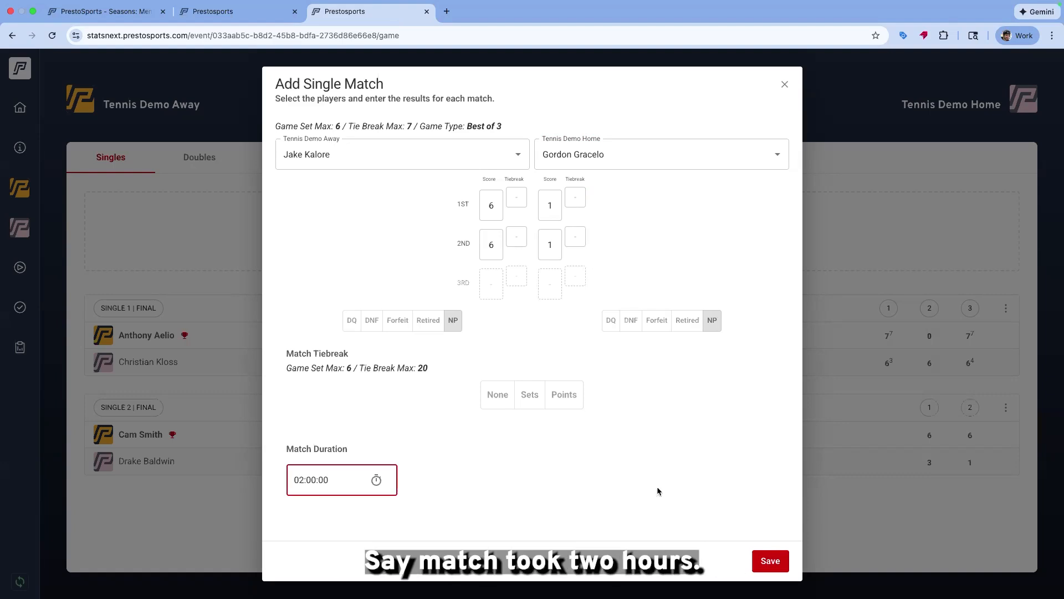
# Clear the away side's NP marking and save the singles match
pyautogui.click(770, 560)
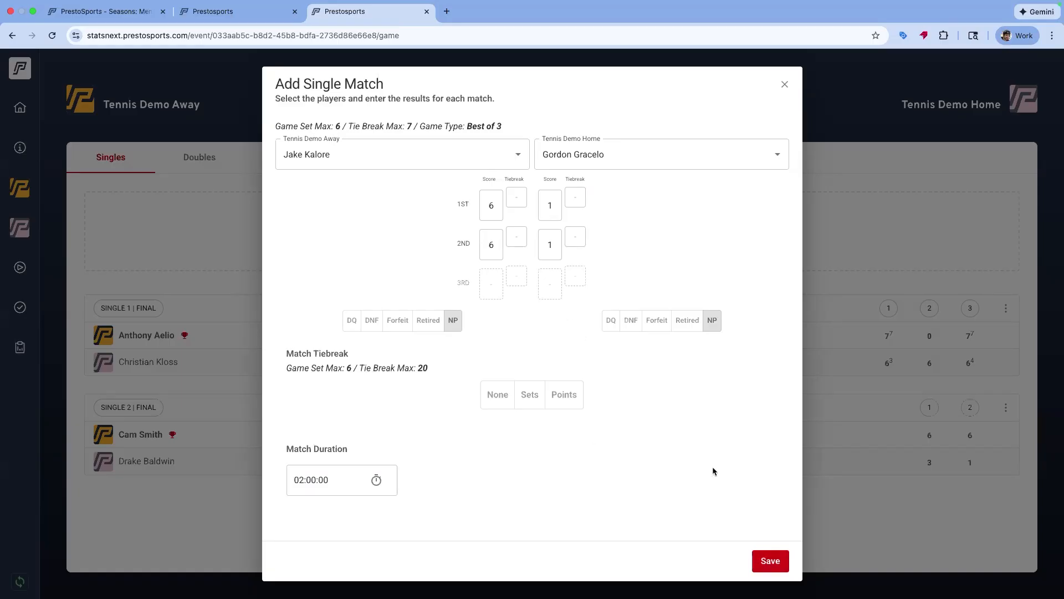
pyautogui.click(459, 329)
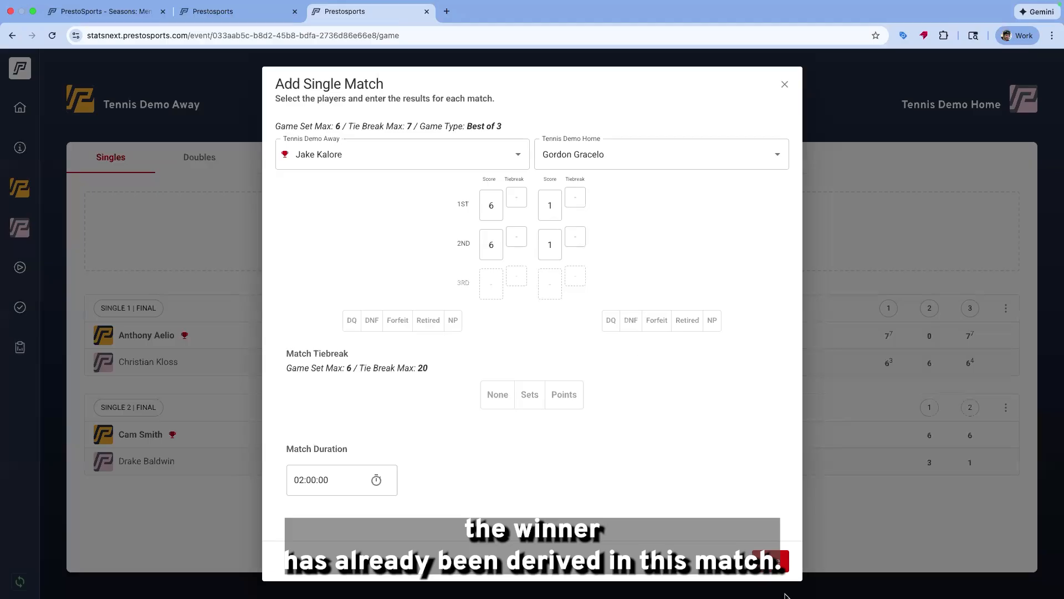
pyautogui.click(770, 561)
pyautogui.scroll(-1, 795, 475)
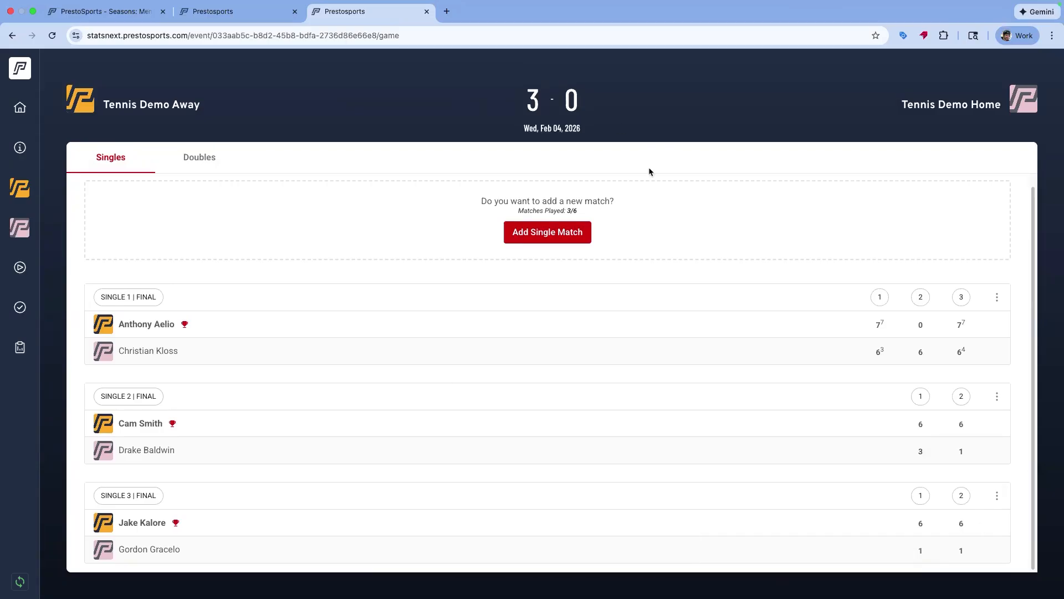
# Add another singles match, choosing an away player and a home player
pyautogui.click(542, 235)
pyautogui.click(413, 163)
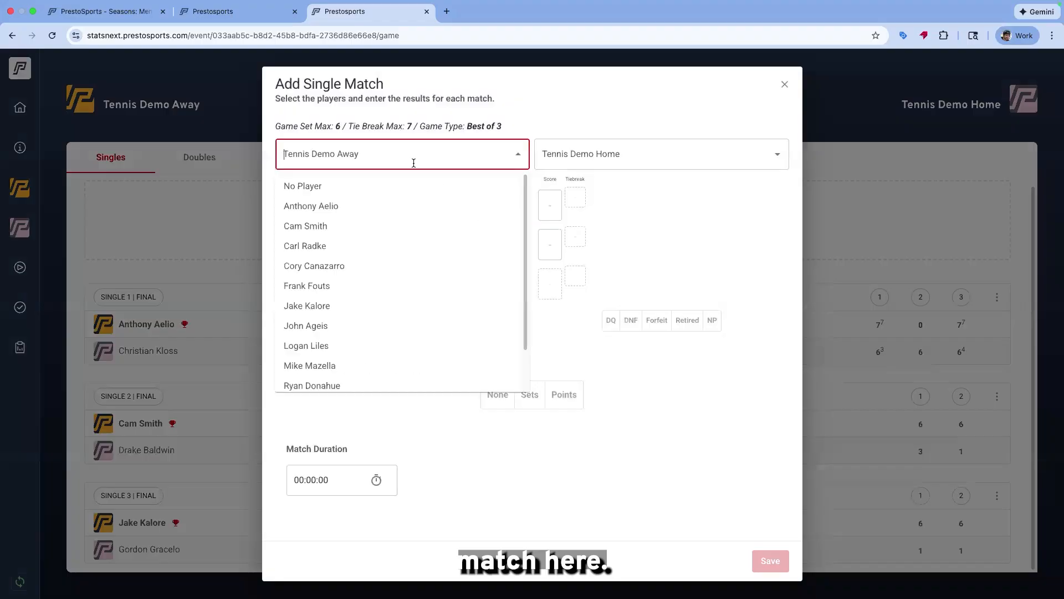
pyautogui.click(345, 365)
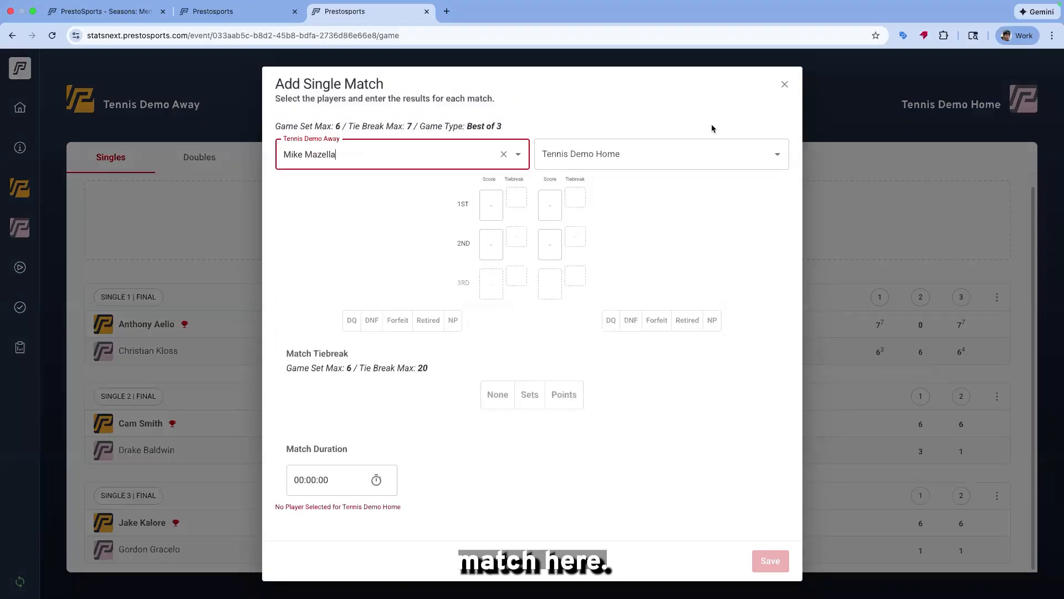
pyautogui.click(775, 155)
pyautogui.click(627, 307)
# Enter a first set of 7-6 with a tiebreak score of 7-3 for the away player
pyautogui.click(490, 205)
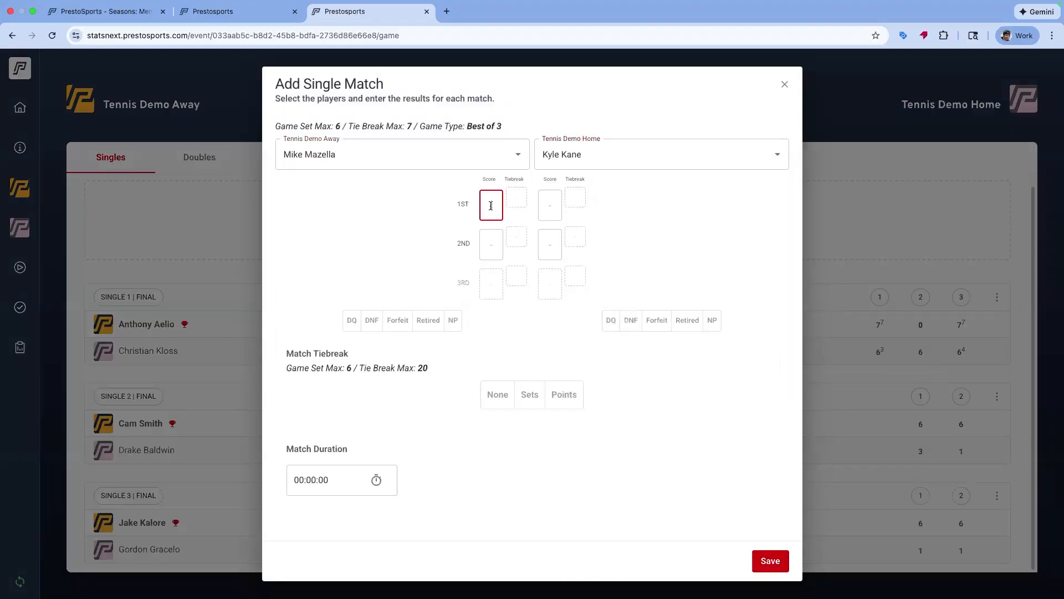
pyautogui.click(550, 205)
pyautogui.write('6')
pyautogui.click(516, 198)
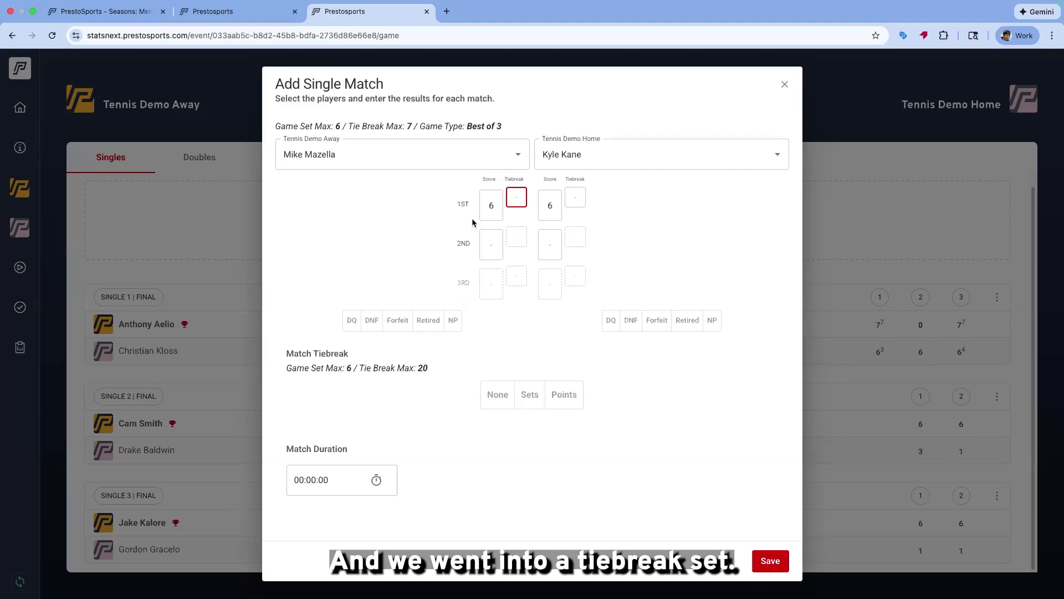
pyautogui.write('7')
pyautogui.click(575, 200)
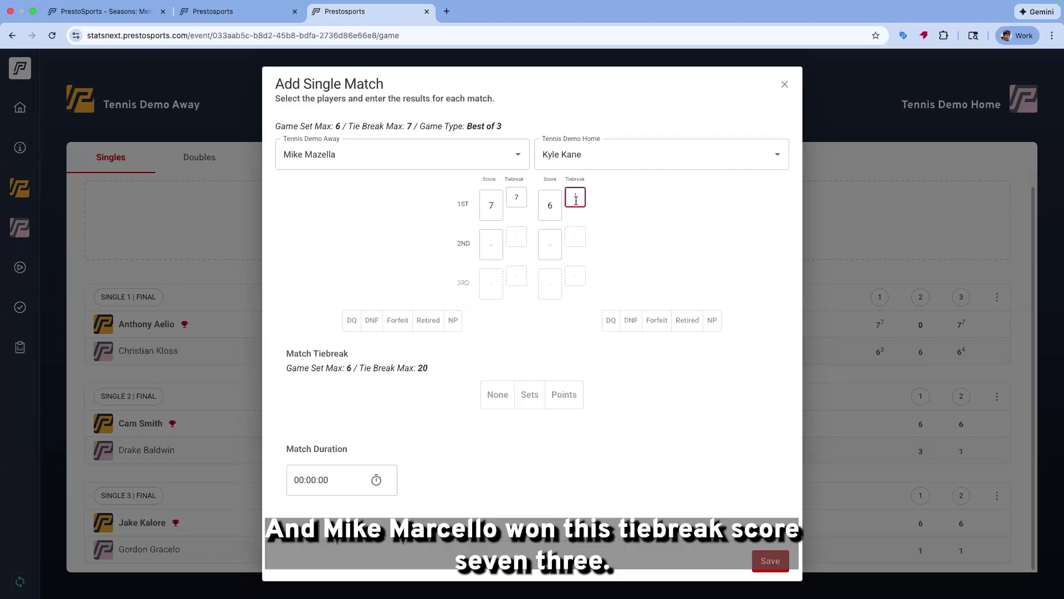
pyautogui.write('3')
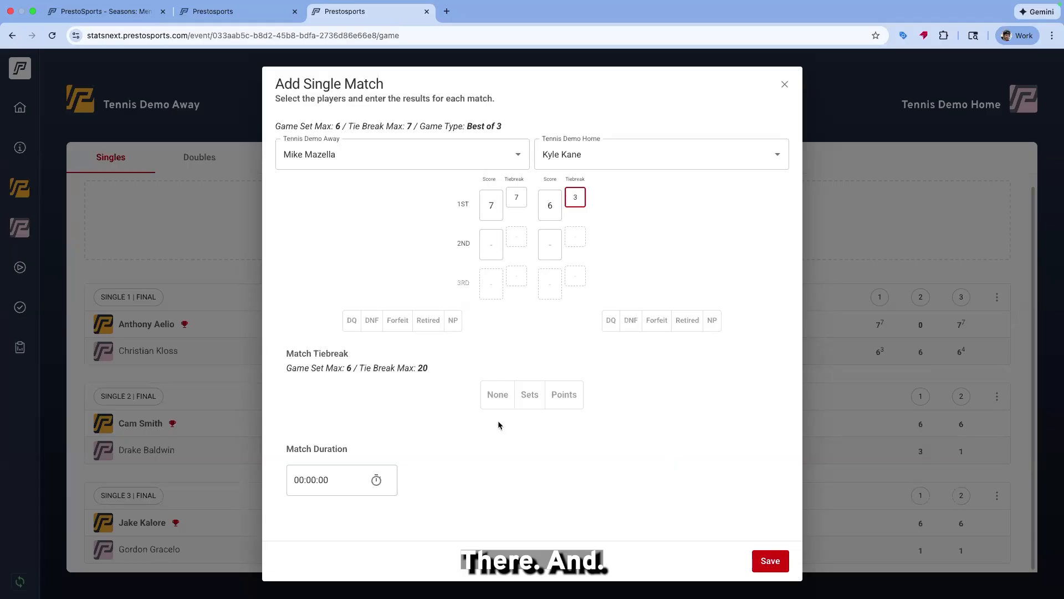
# Enter a second set of 6-2, save the singles match and switch to the doubles matches
pyautogui.click(491, 239)
pyautogui.write('6')
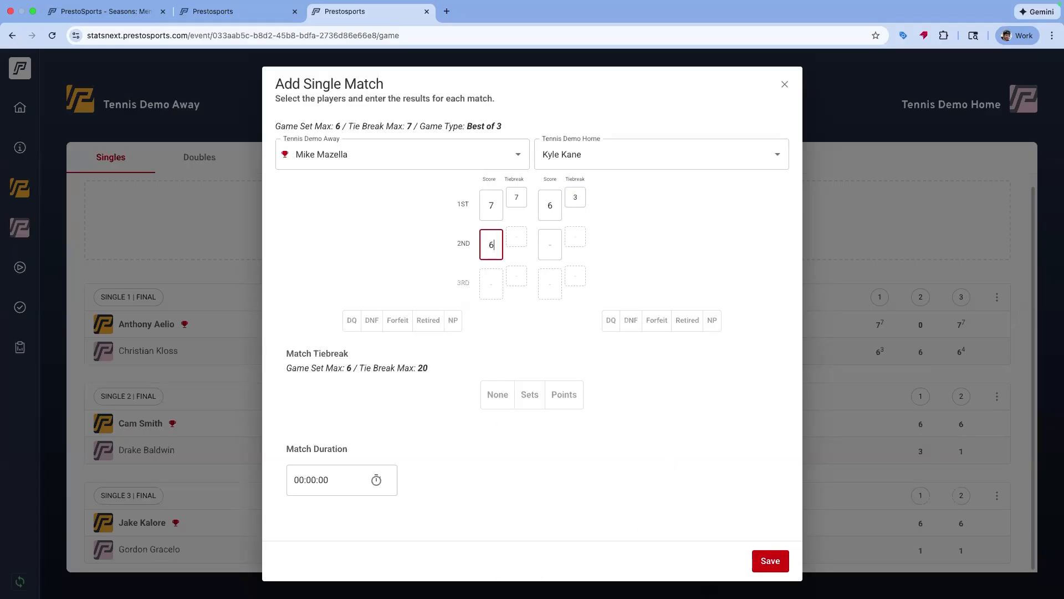
pyautogui.click(553, 245)
pyautogui.write('2')
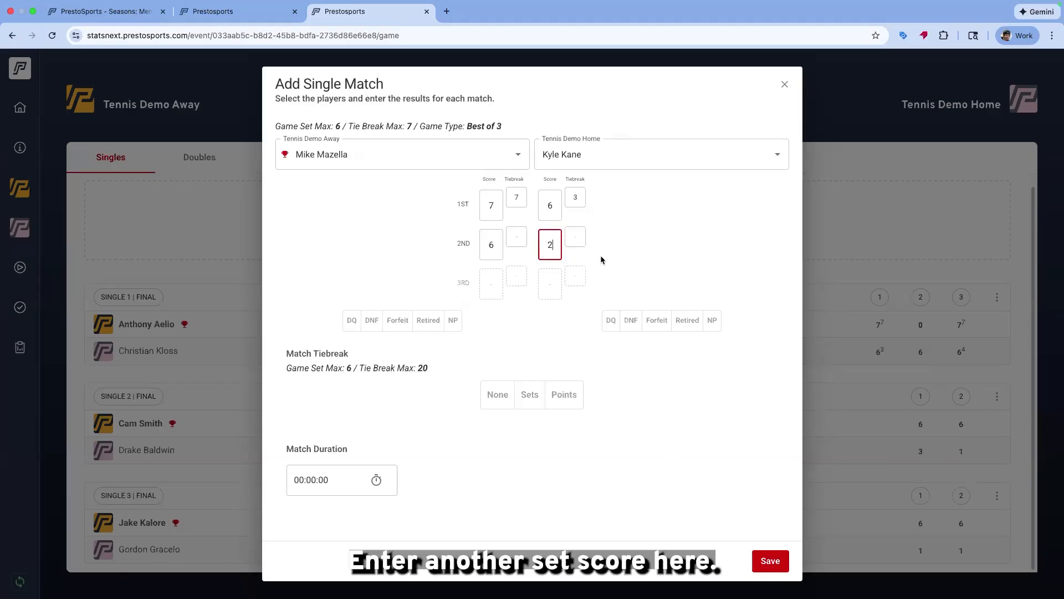
pyautogui.click(770, 560)
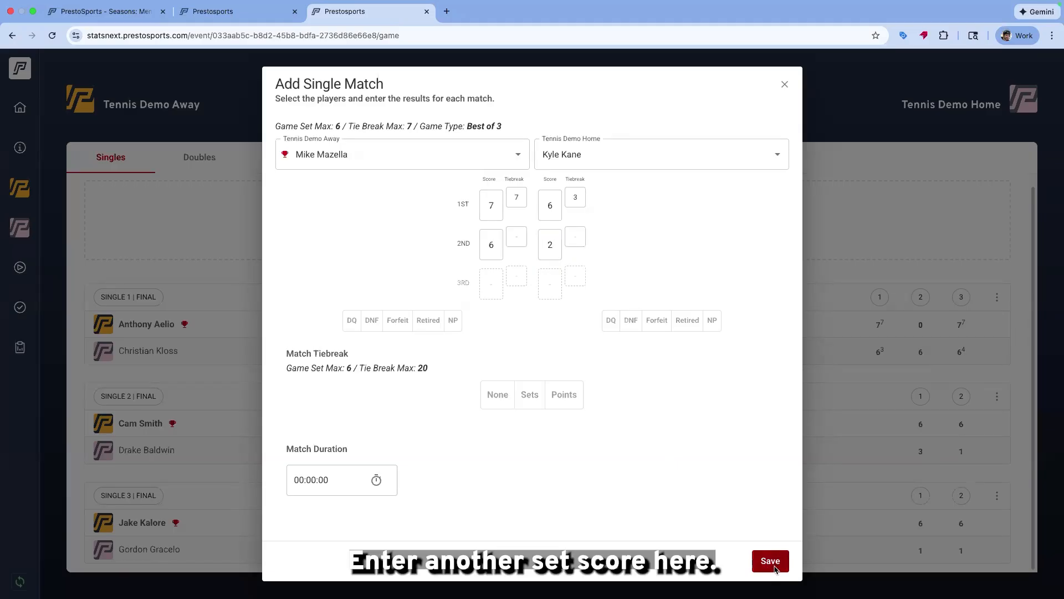
pyautogui.scroll(-3, 438, 290)
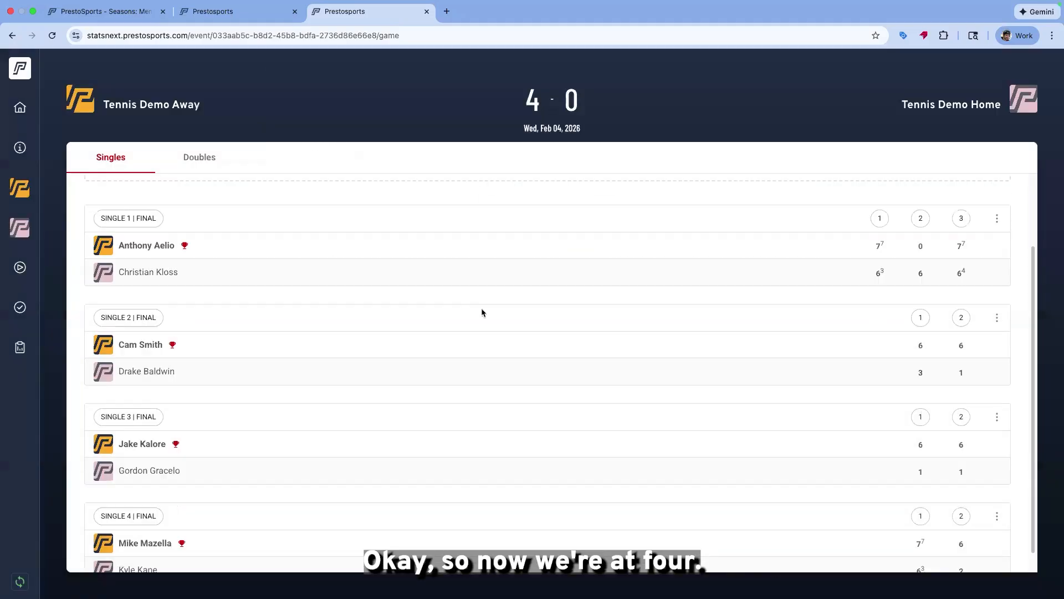
pyautogui.click(204, 161)
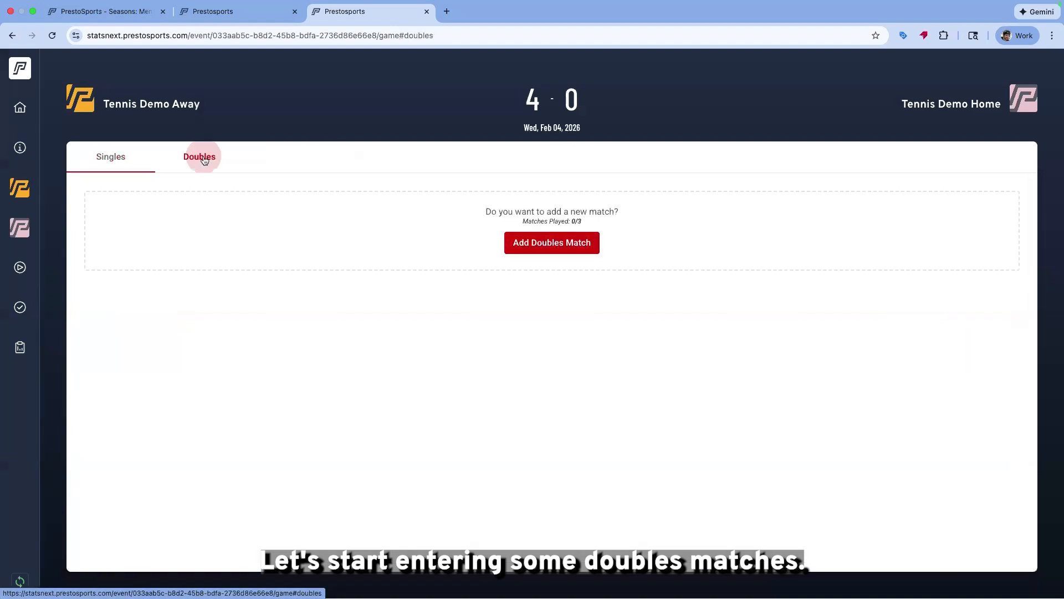
# In the game day admin tab, open the previous event's box score, then return to PrestoStats
pyautogui.click(221, 10)
pyautogui.click(112, 11)
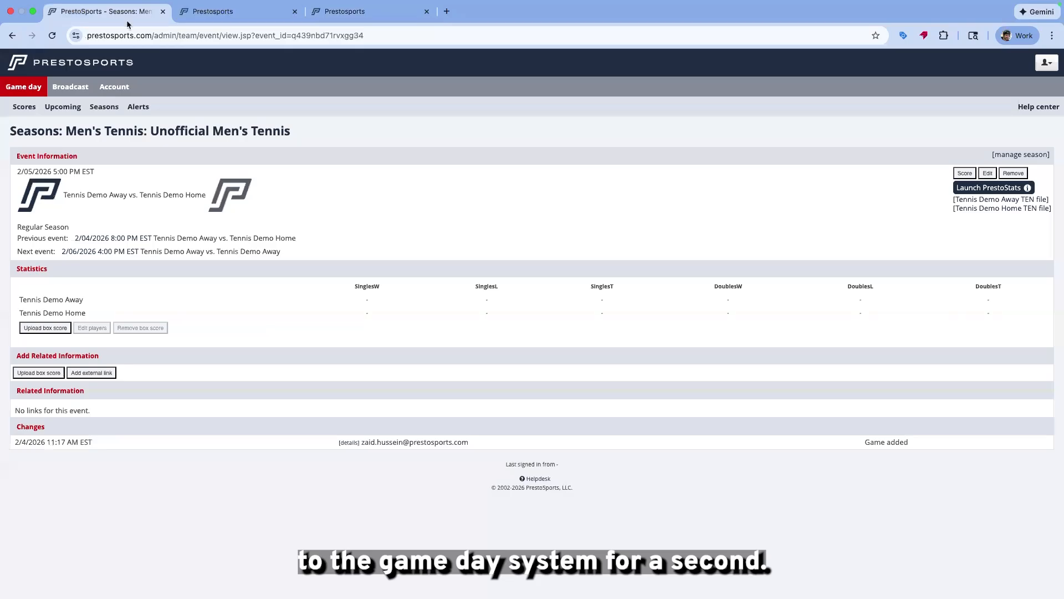
pyautogui.click(233, 137)
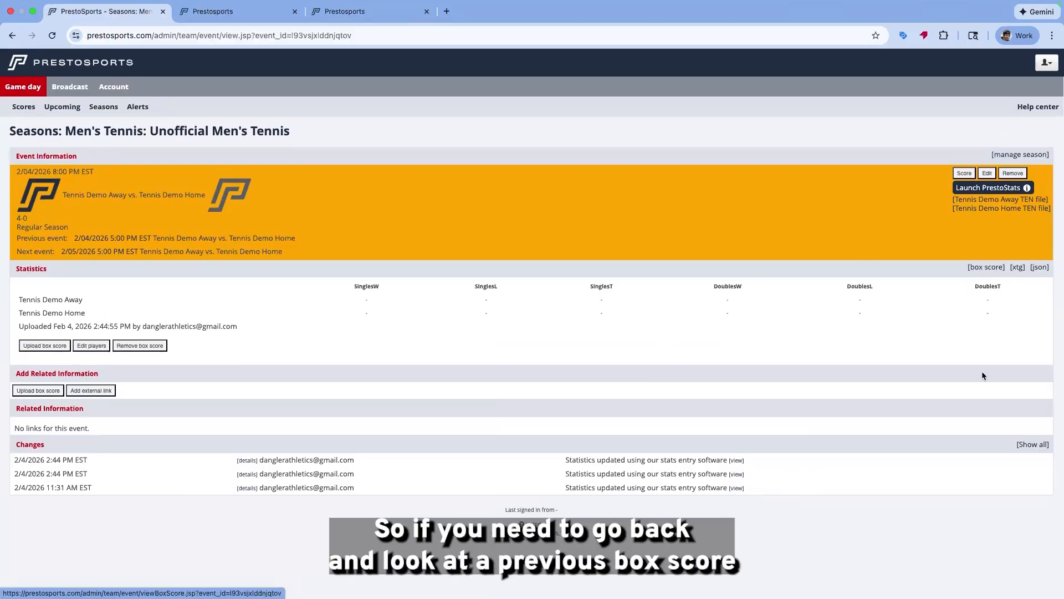
pyautogui.click(984, 268)
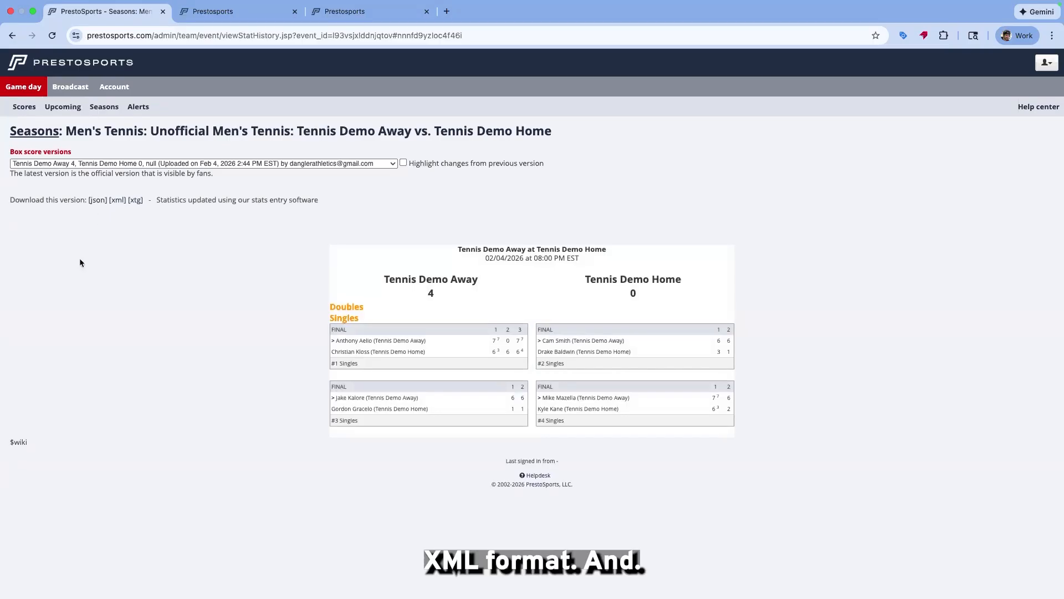
pyautogui.click(12, 36)
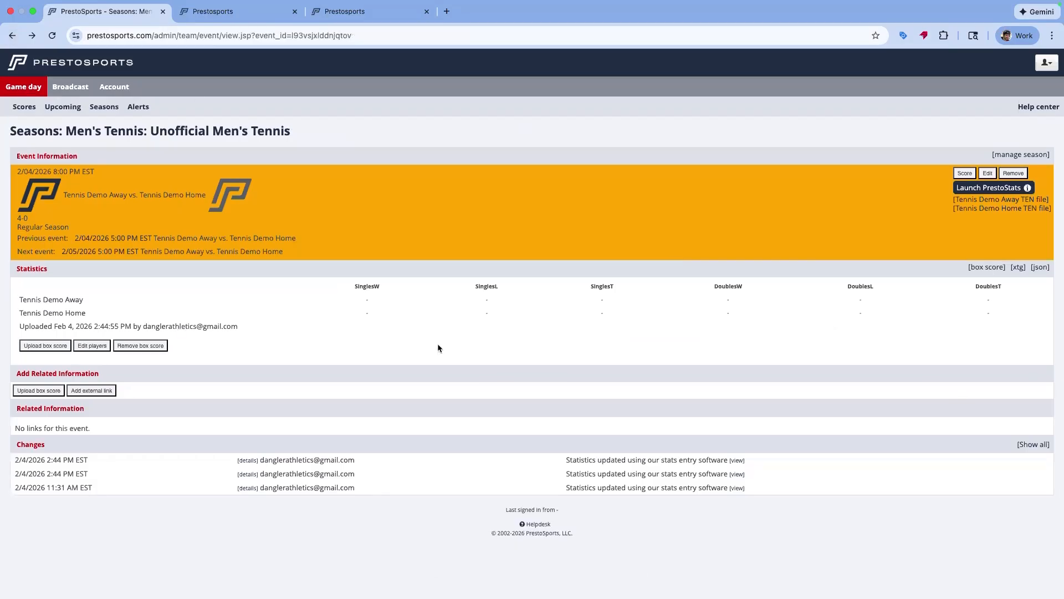
pyautogui.click(350, 17)
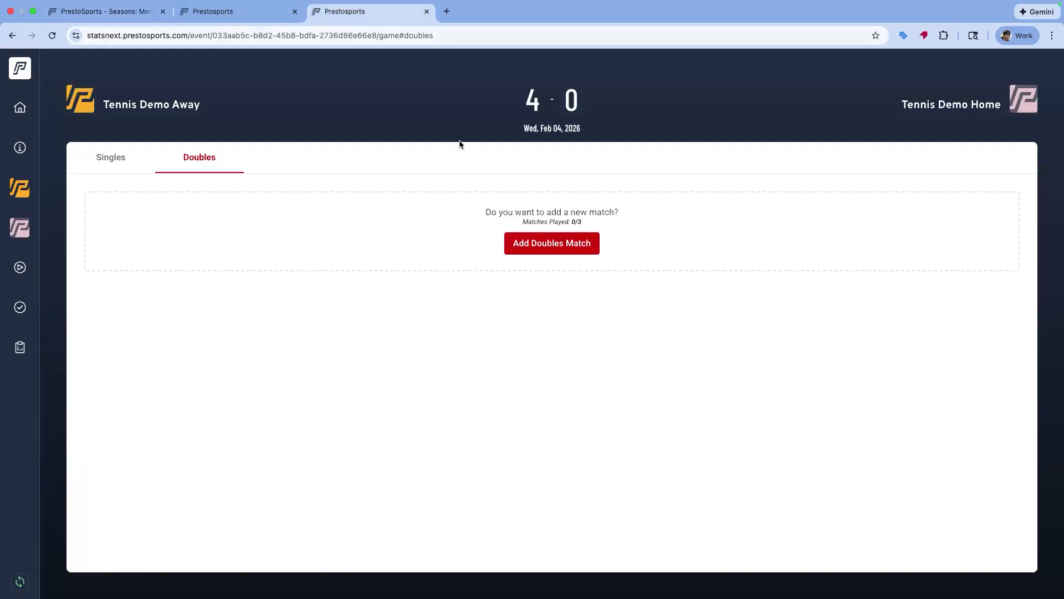
pyautogui.click(545, 247)
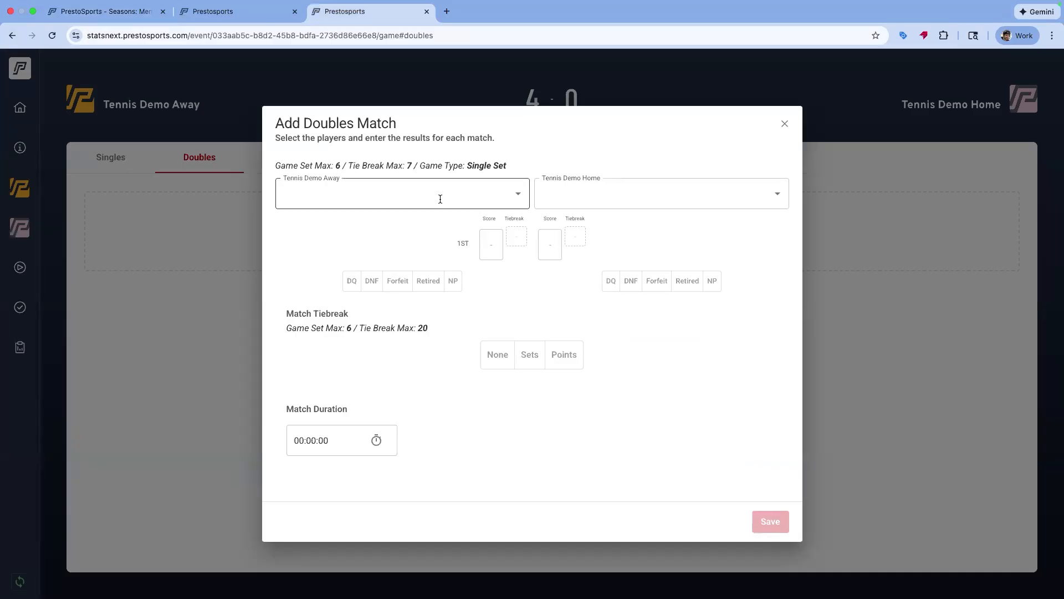
pyautogui.click(517, 197)
pyautogui.click(289, 256)
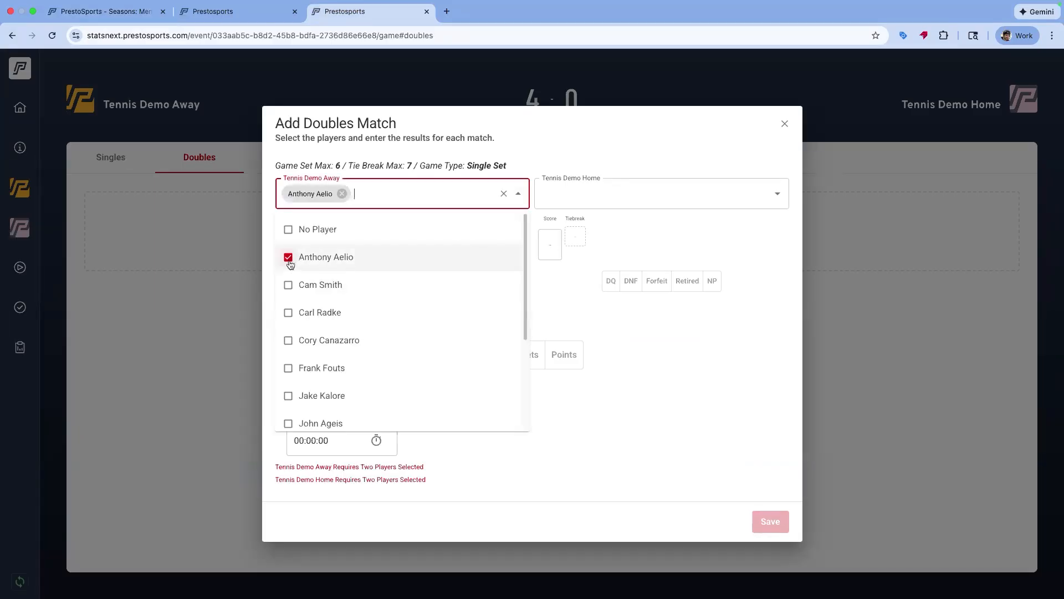
pyautogui.click(289, 285)
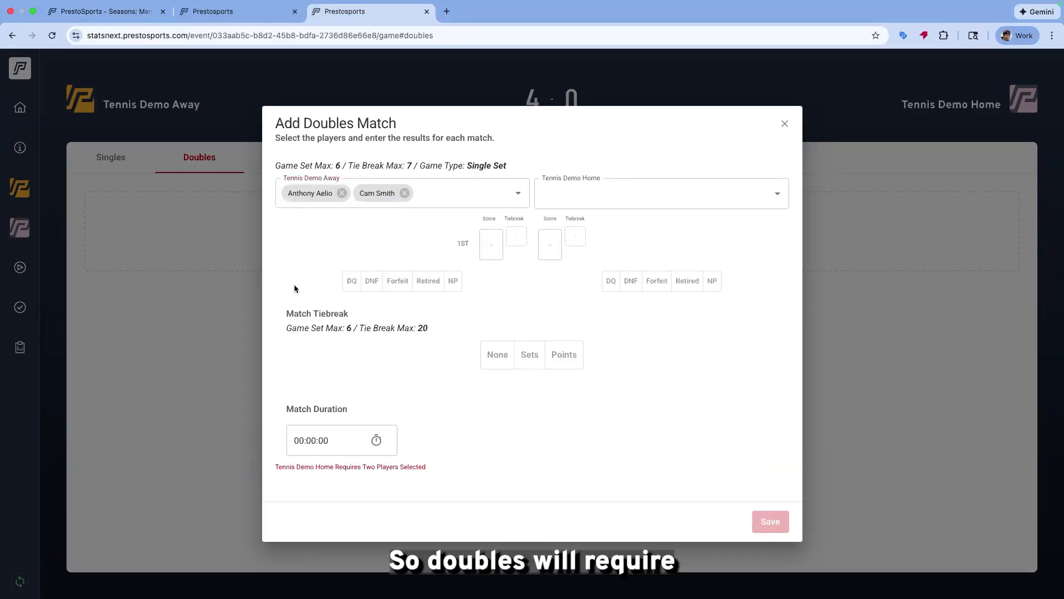
pyautogui.click(777, 200)
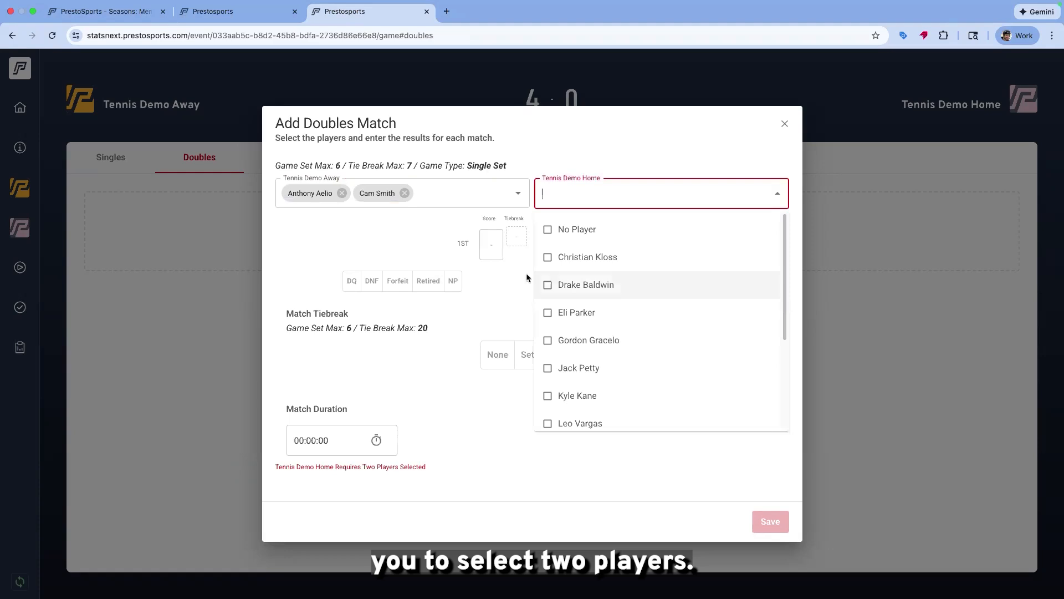
pyautogui.click(547, 285)
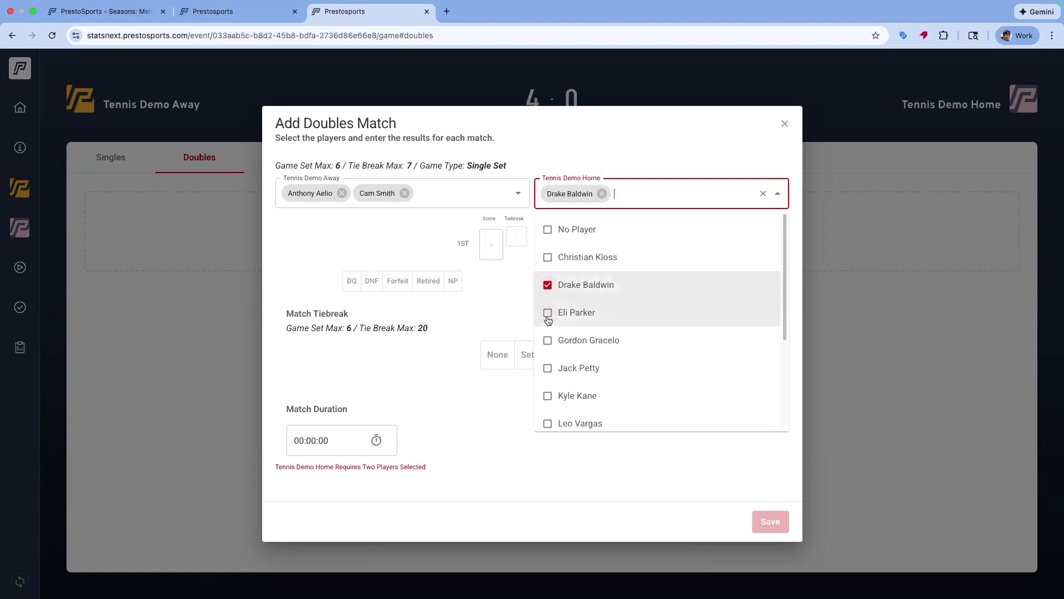
pyautogui.click(547, 313)
# Enter a 6-0 set score and save the doubles match
pyautogui.click(492, 248)
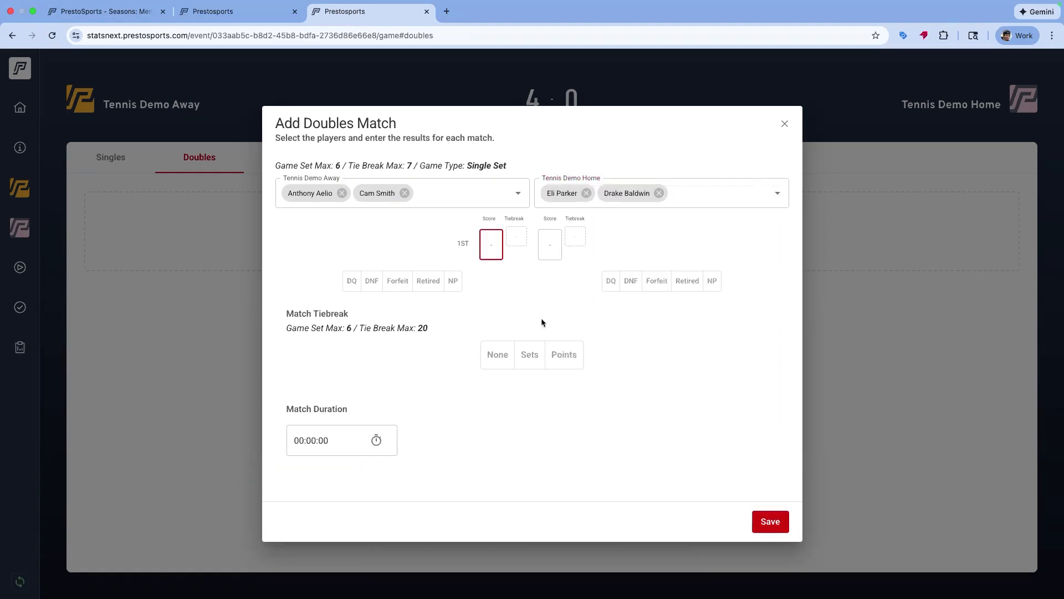
pyautogui.write('4')
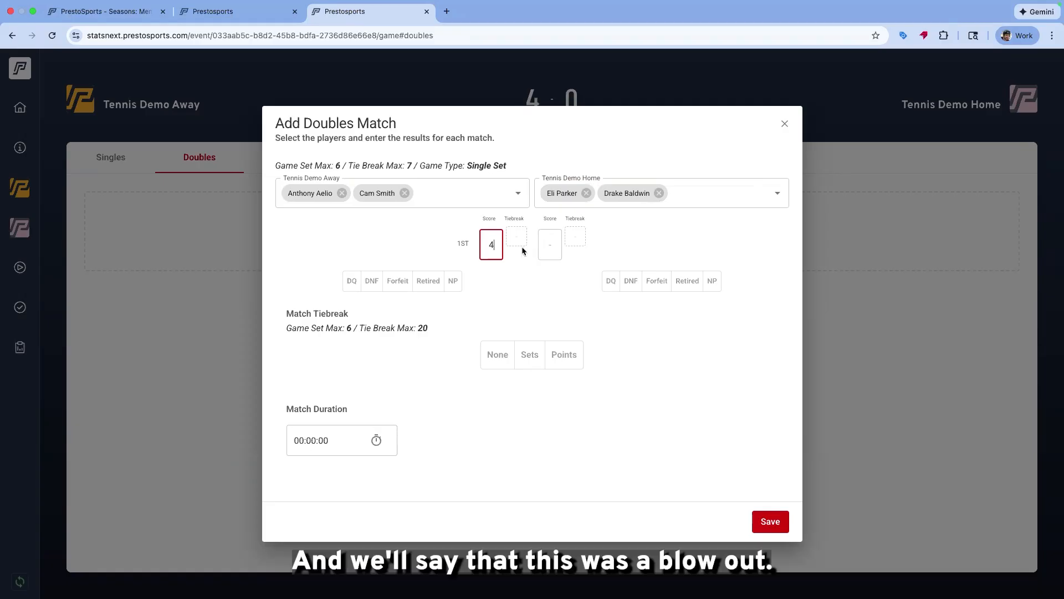
pyautogui.write('6')
pyautogui.click(550, 245)
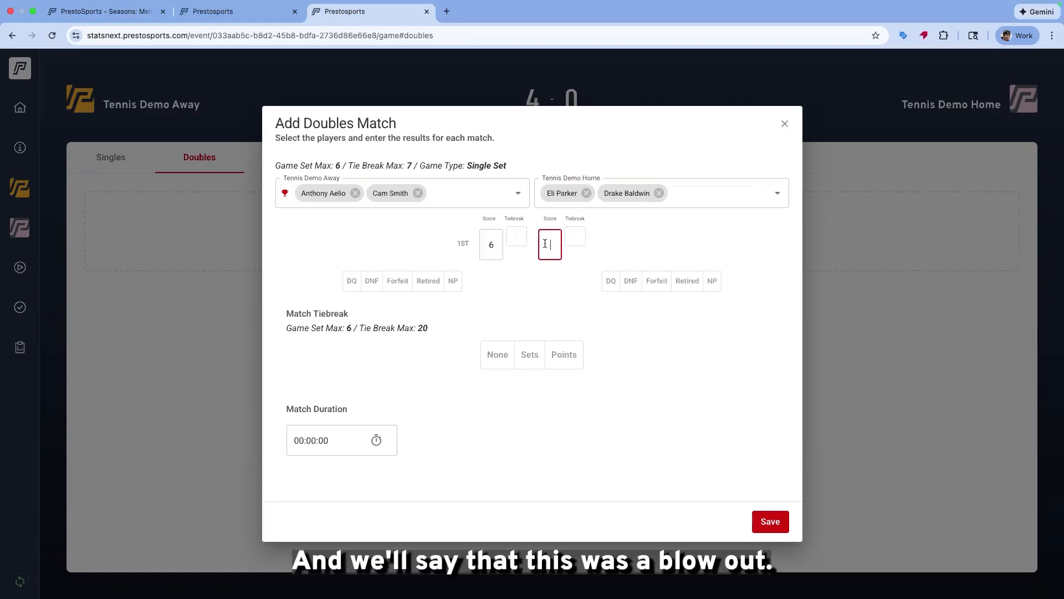
pyautogui.write('0')
pyautogui.click(633, 301)
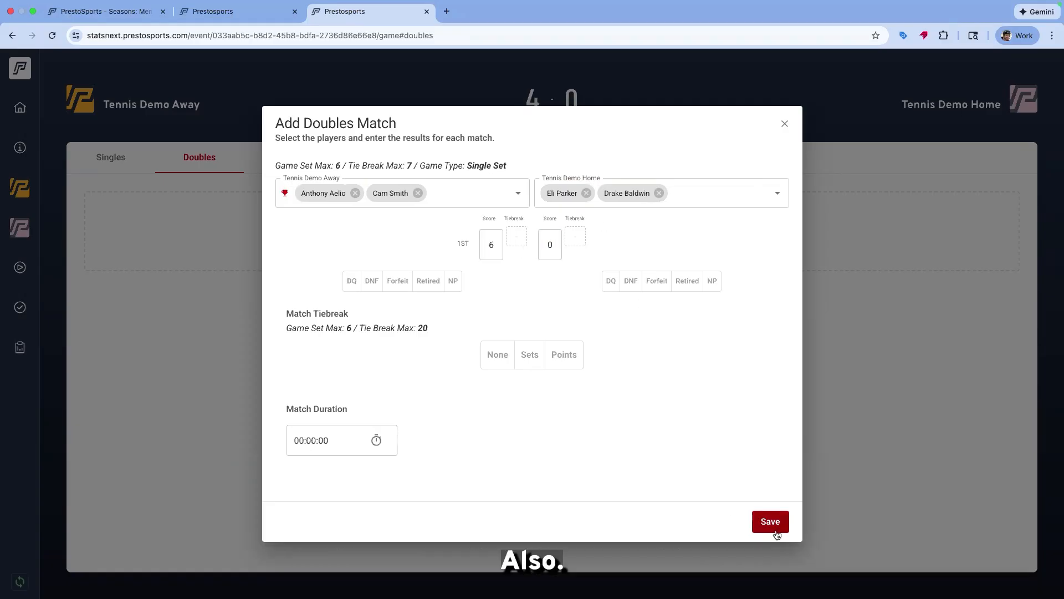
pyautogui.click(307, 442)
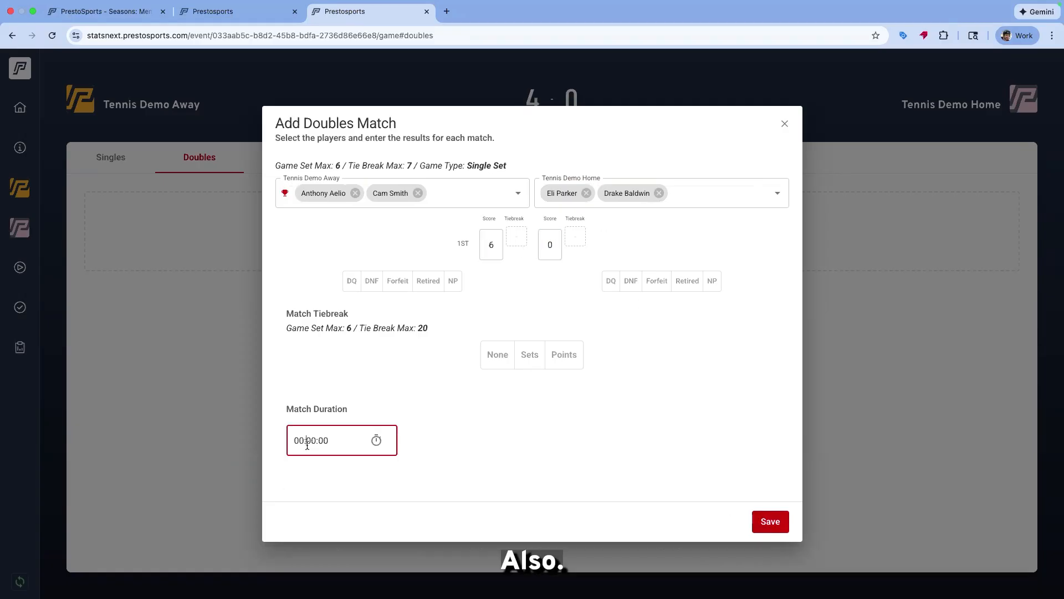
pyautogui.click(774, 531)
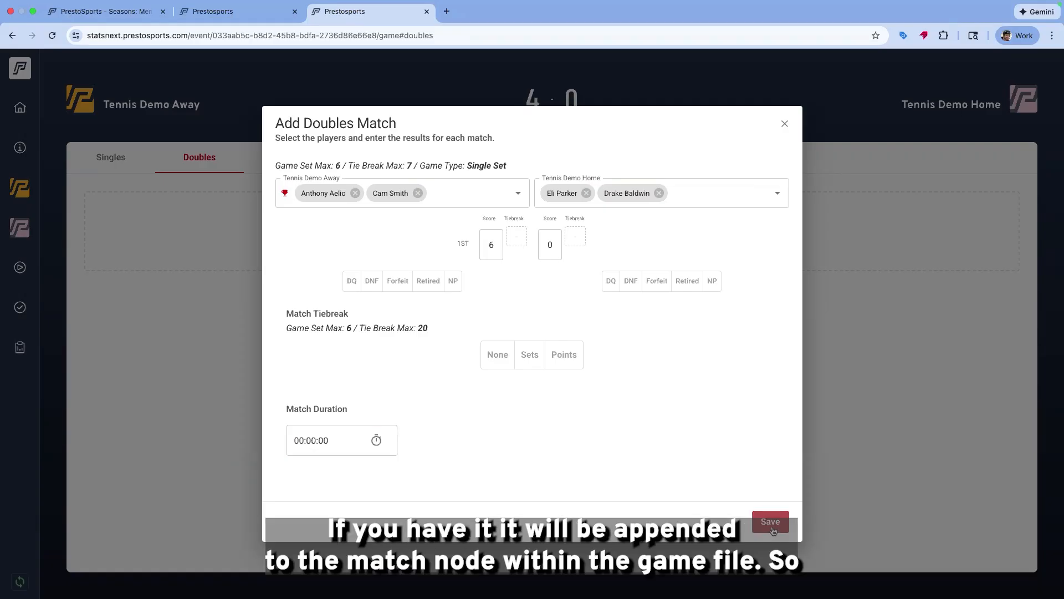
pyautogui.click(773, 531)
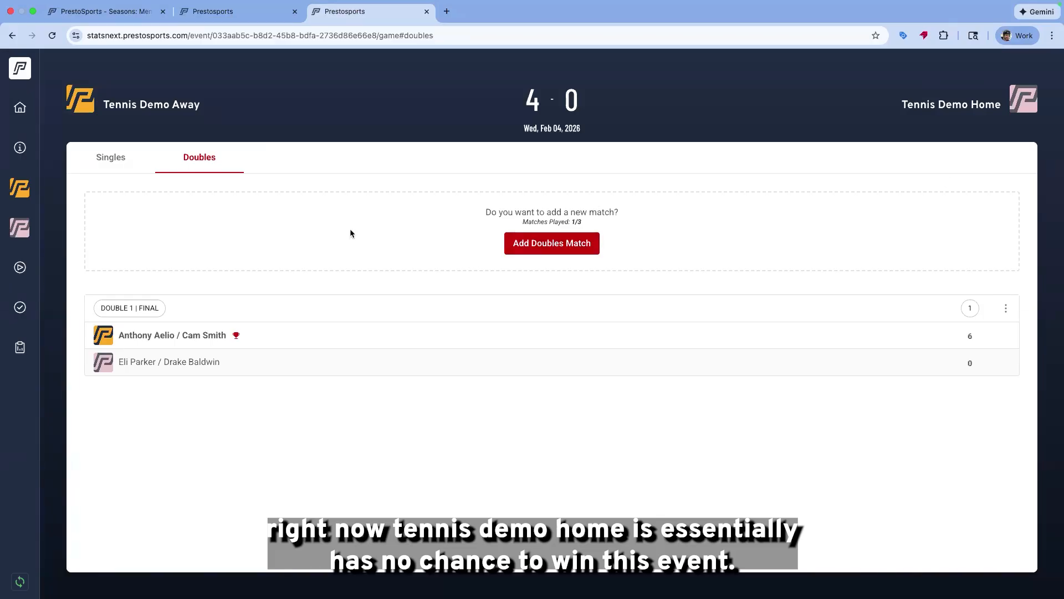
pyautogui.click(580, 246)
pyautogui.click(527, 188)
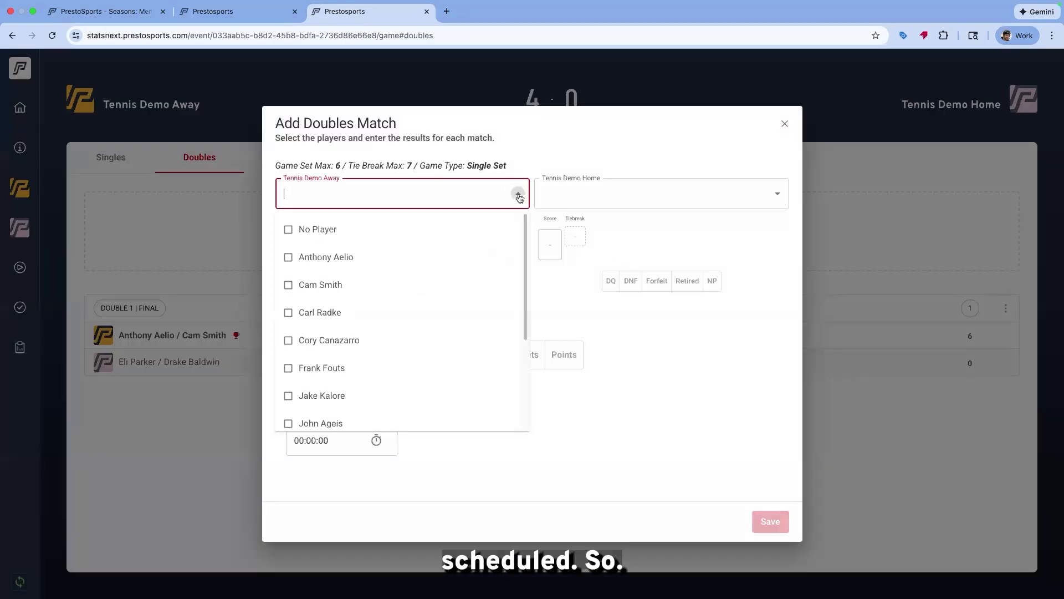
pyautogui.scroll(-1, 289, 395)
pyautogui.click(288, 395)
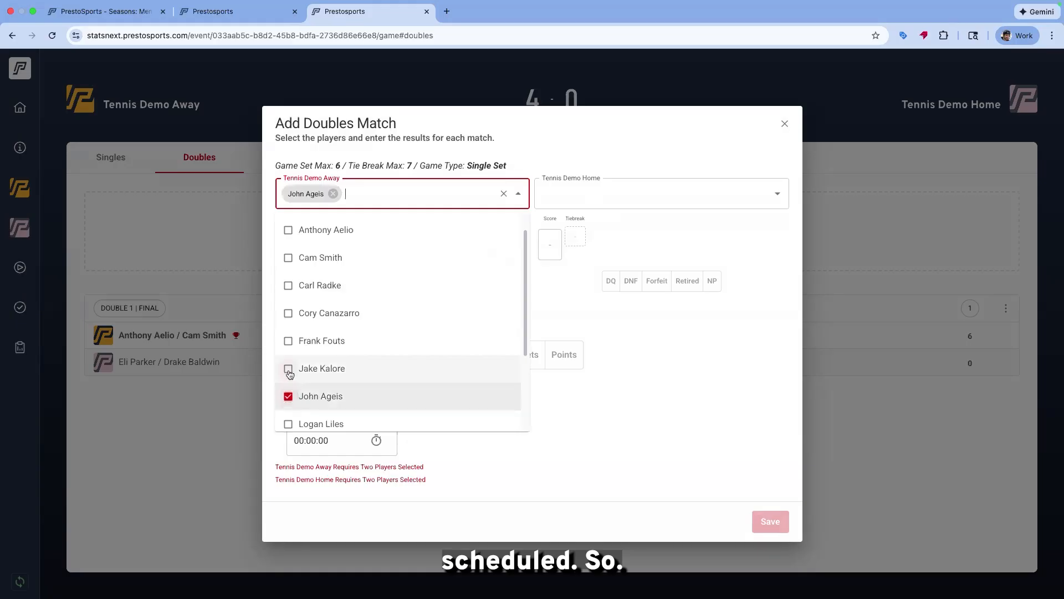
pyautogui.click(288, 368)
pyautogui.click(772, 195)
pyautogui.click(555, 368)
pyautogui.click(551, 340)
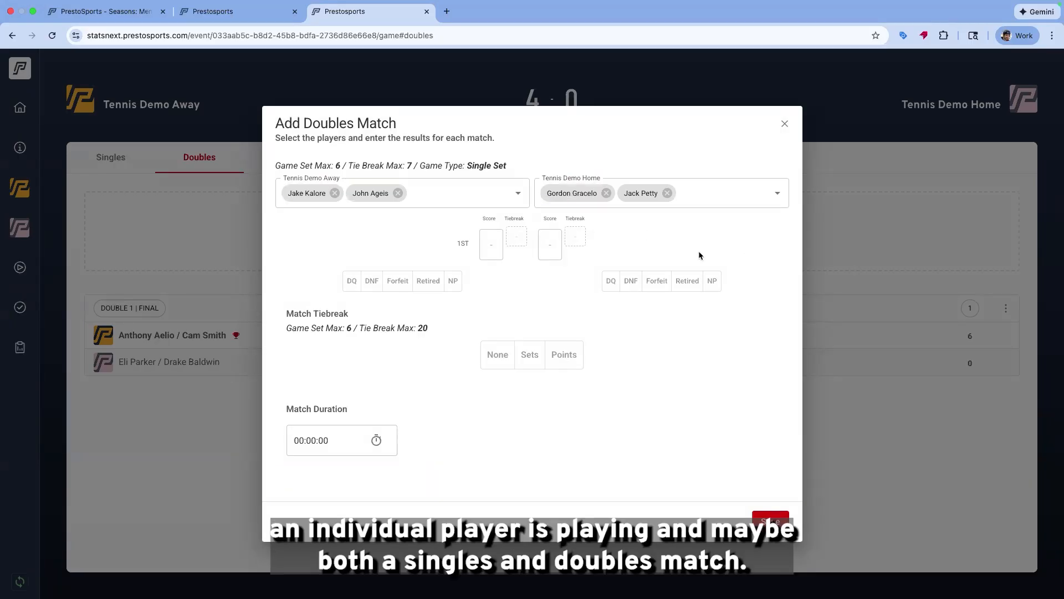
# Enter a first set score of 4-4 for the doubles match
pyautogui.click(504, 348)
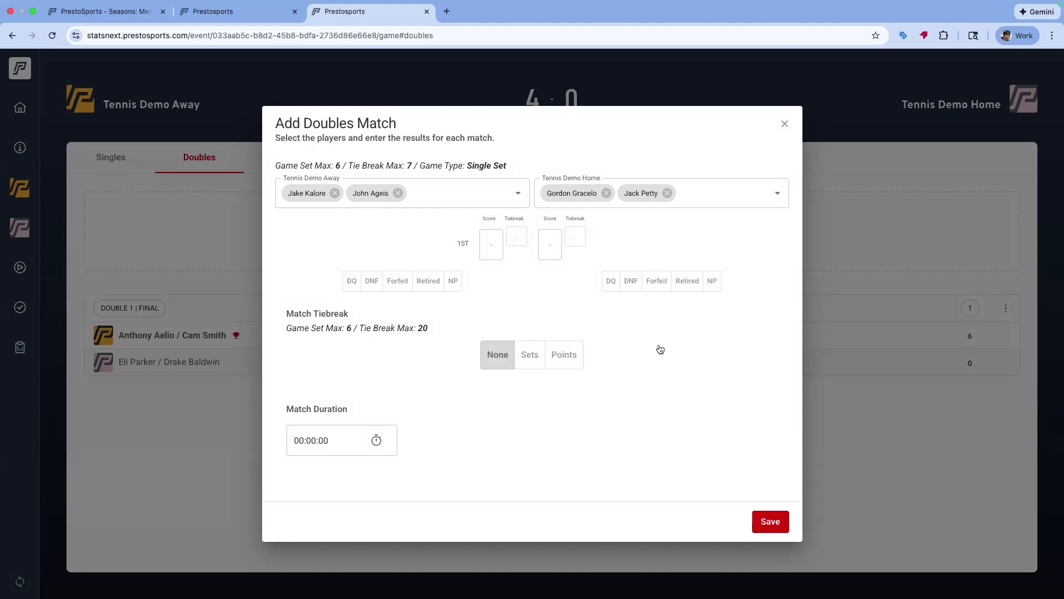
pyautogui.click(487, 252)
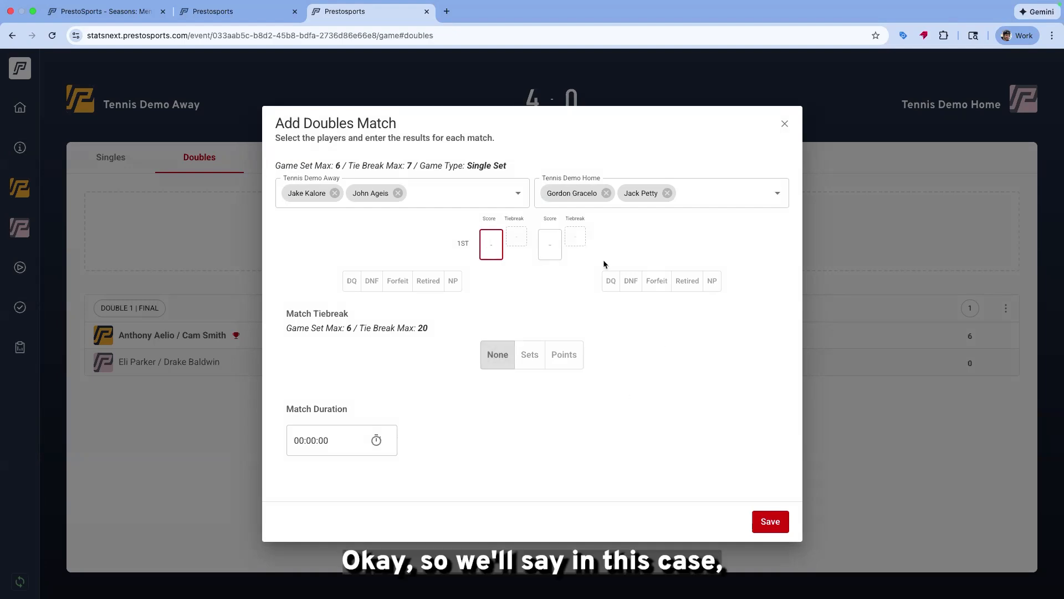
pyautogui.write('4')
pyautogui.click(550, 244)
pyautogui.write('4')
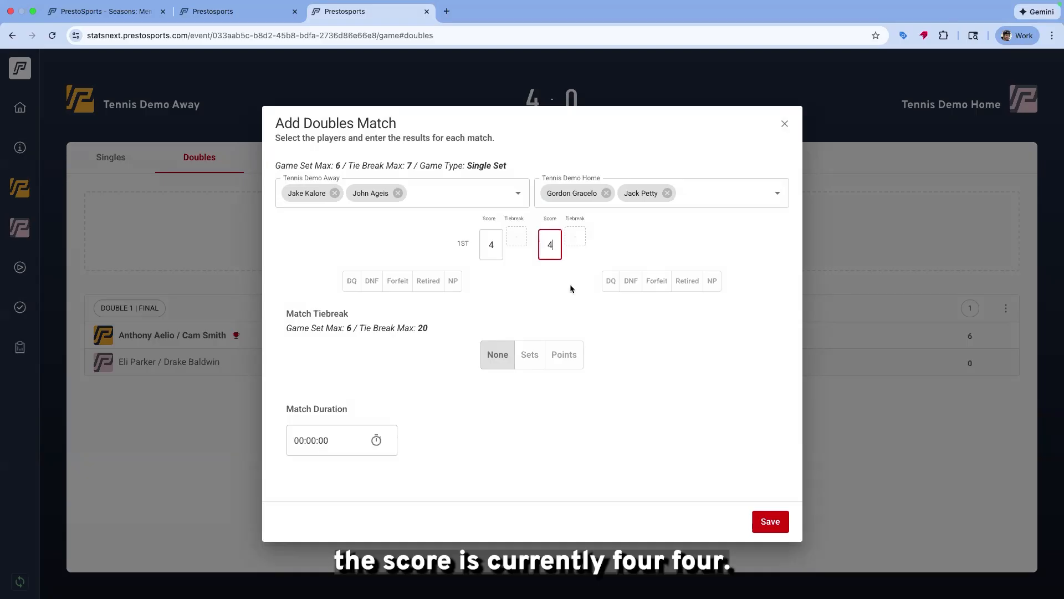
# Set the match tiebreak type to Sets and add a second set
pyautogui.click(652, 360)
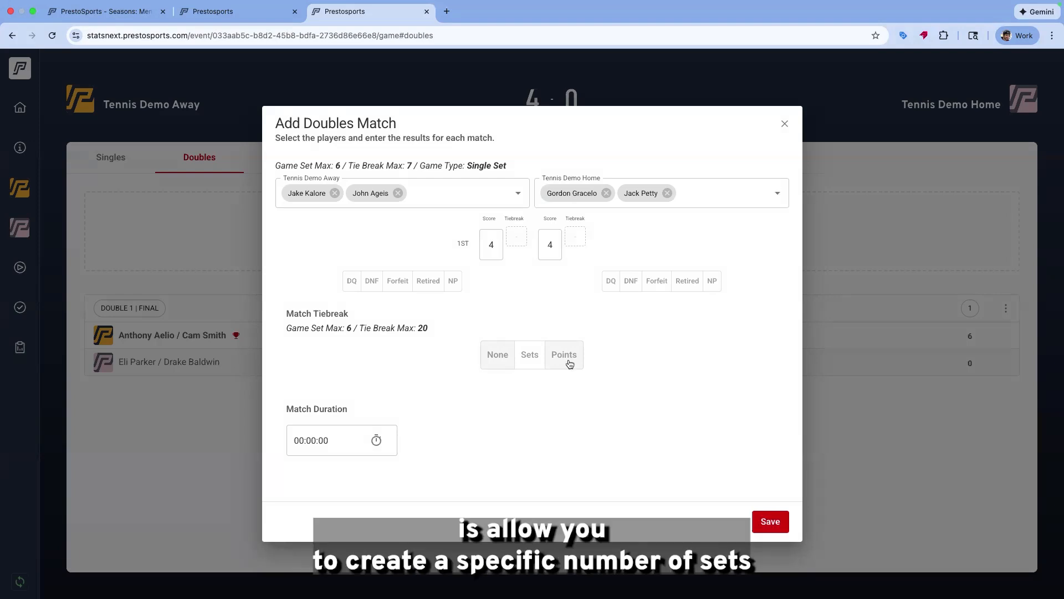
pyautogui.click(531, 356)
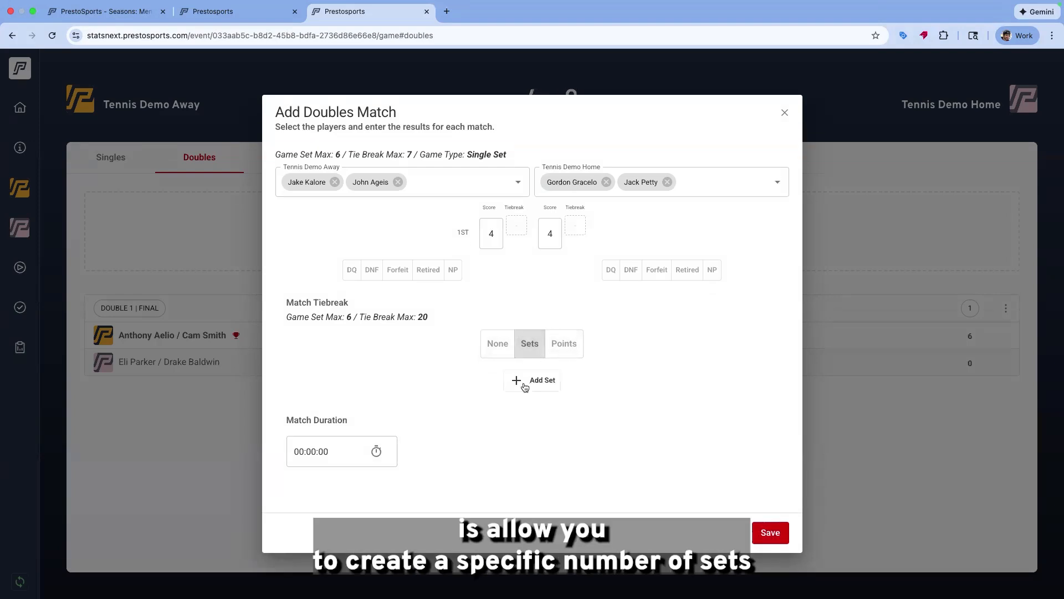
pyautogui.click(525, 383)
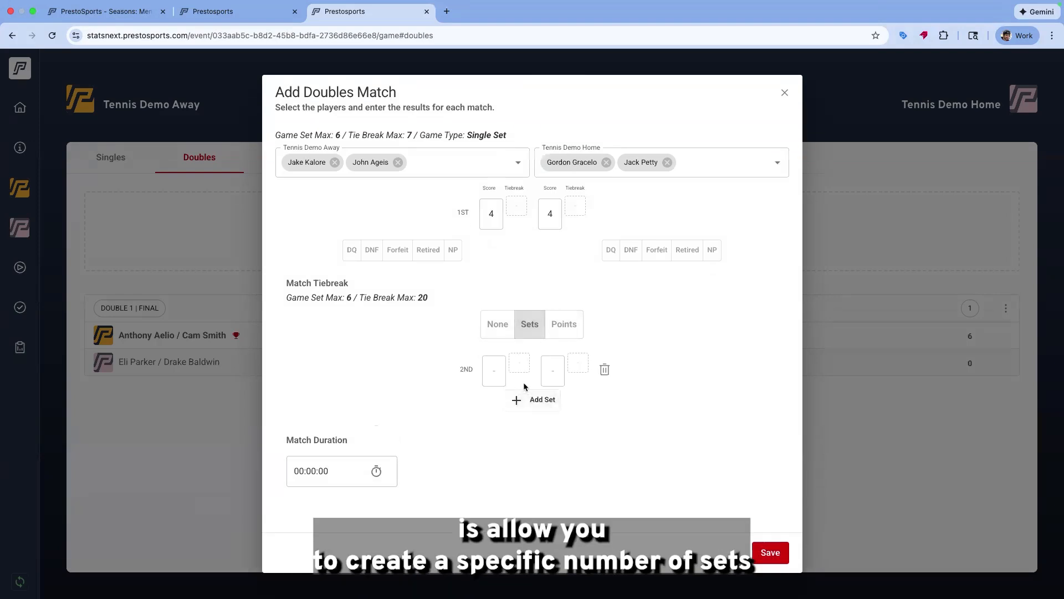
# Replace the set tiebreak with a Points match tiebreak scored 13-2 and save the doubles match
pyautogui.click(605, 371)
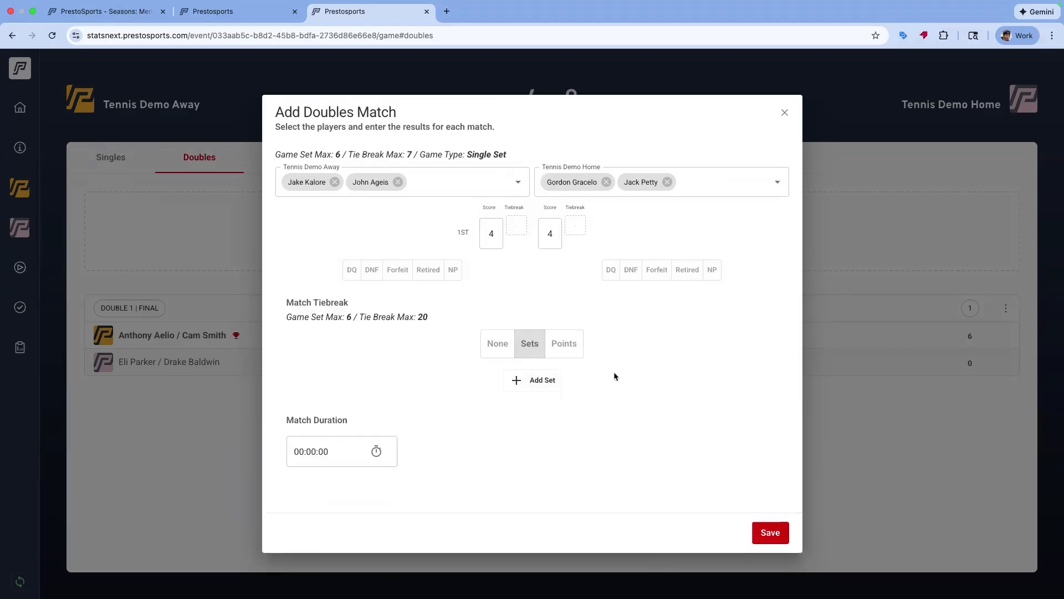
pyautogui.click(569, 342)
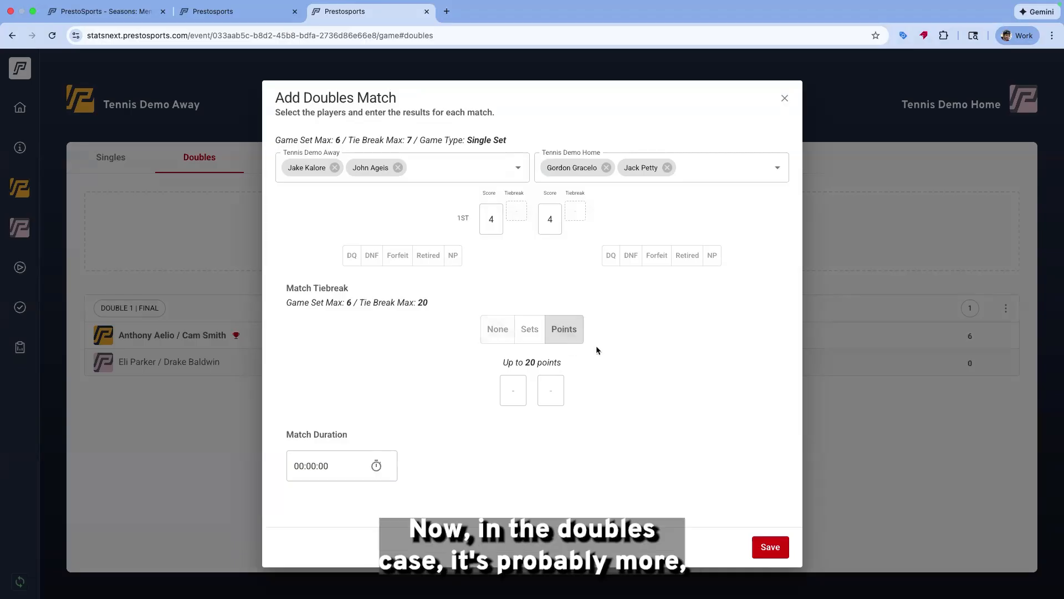
pyautogui.click(515, 394)
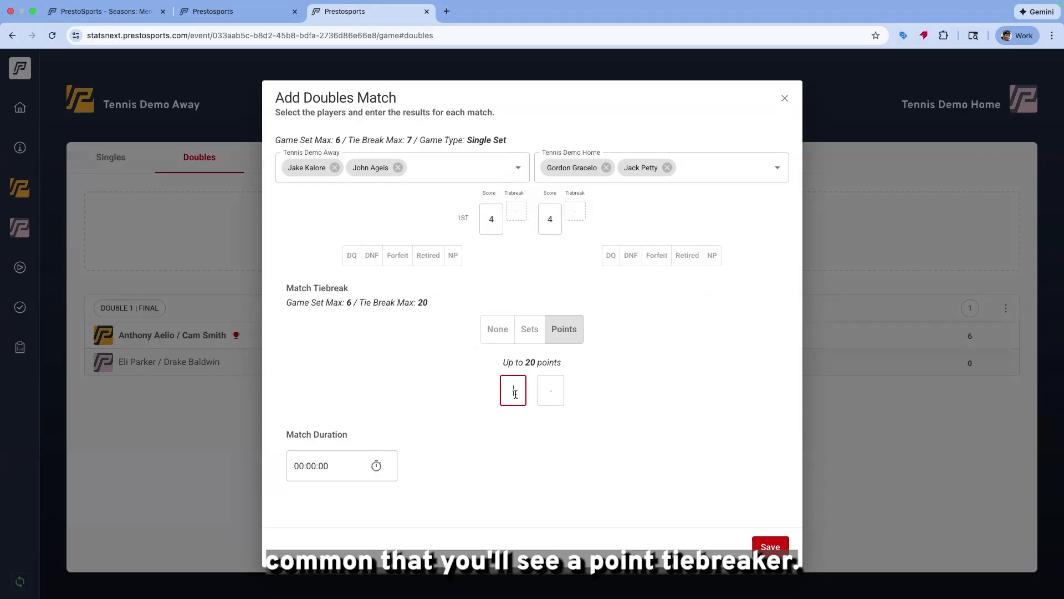
pyautogui.write('13')
pyautogui.click(555, 396)
pyautogui.write('2')
pyautogui.click(654, 441)
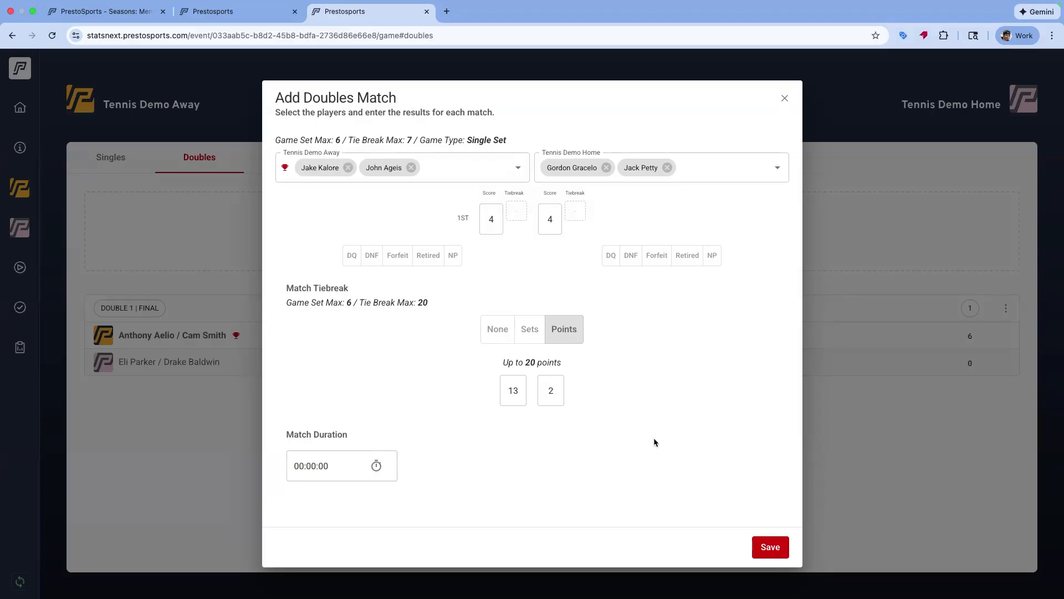
pyautogui.click(785, 555)
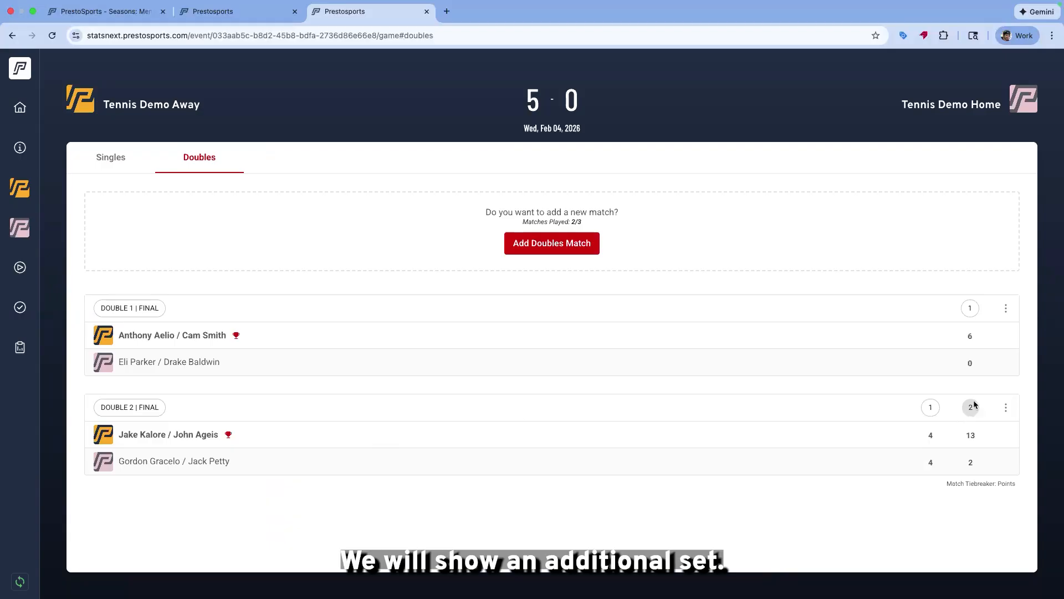
pyautogui.moveTo(967, 411); pyautogui.dragTo(966, 486)
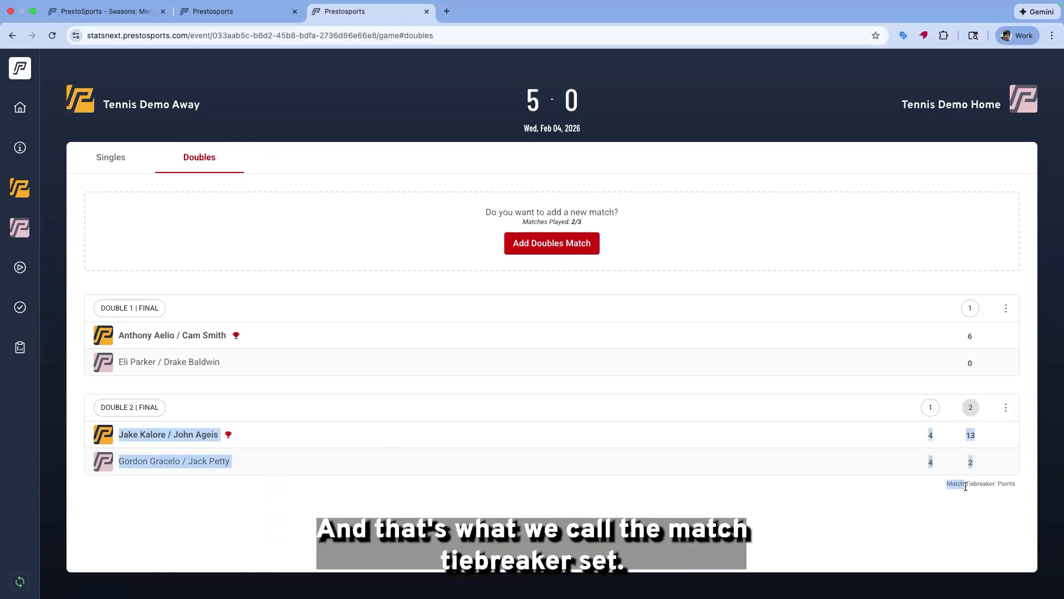
pyautogui.click(965, 486)
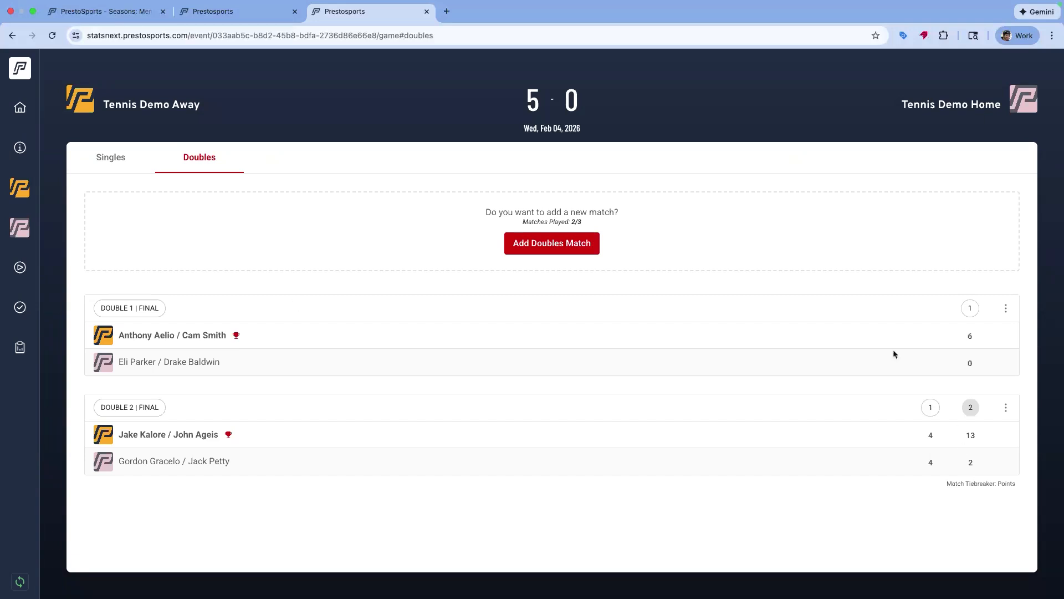
pyautogui.click(106, 155)
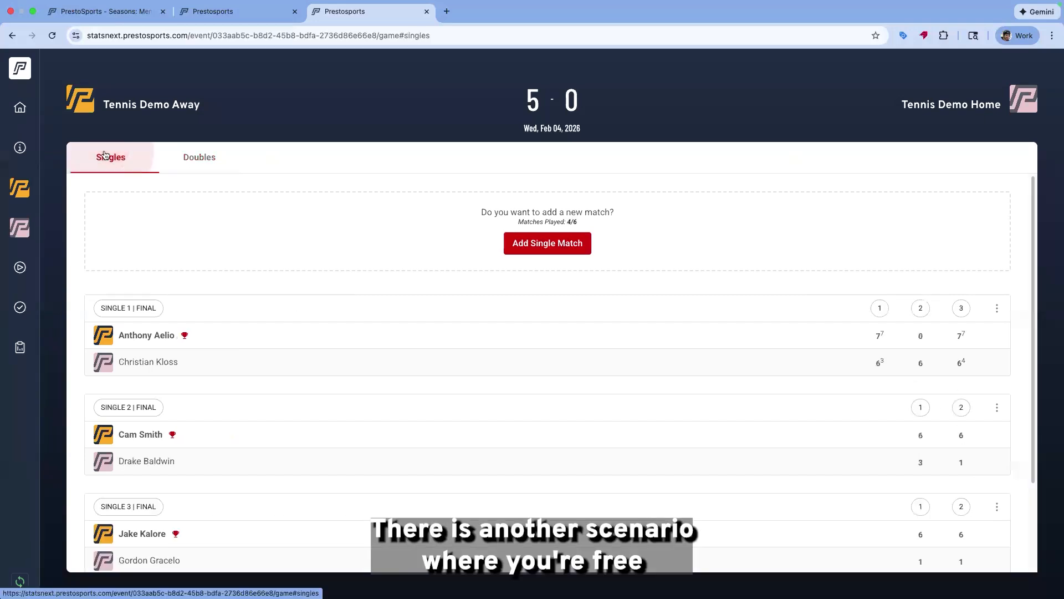
pyautogui.scroll(-5, 610, 286)
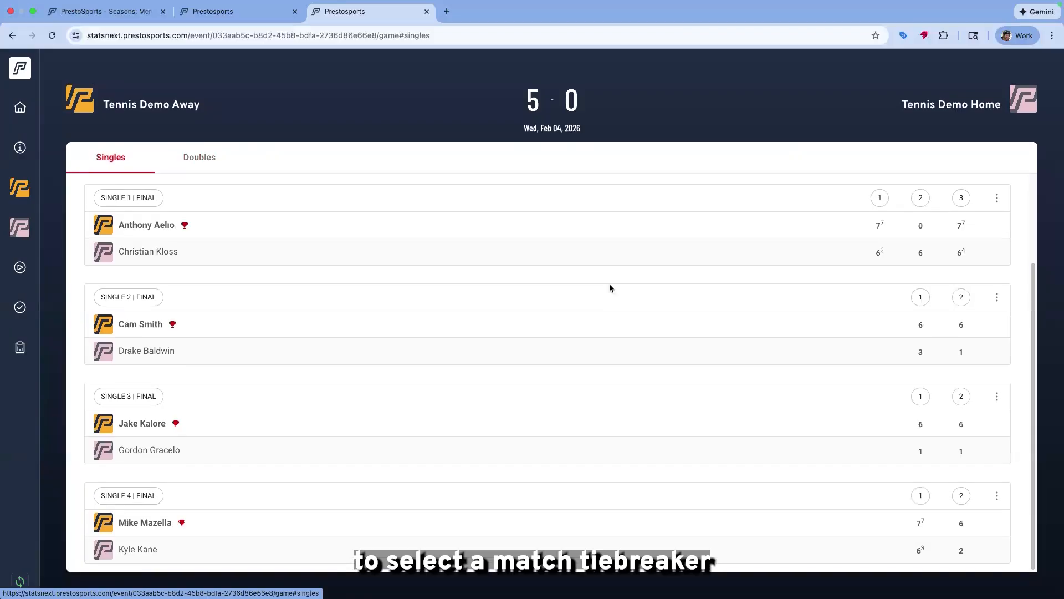
pyautogui.scroll(3, 610, 285)
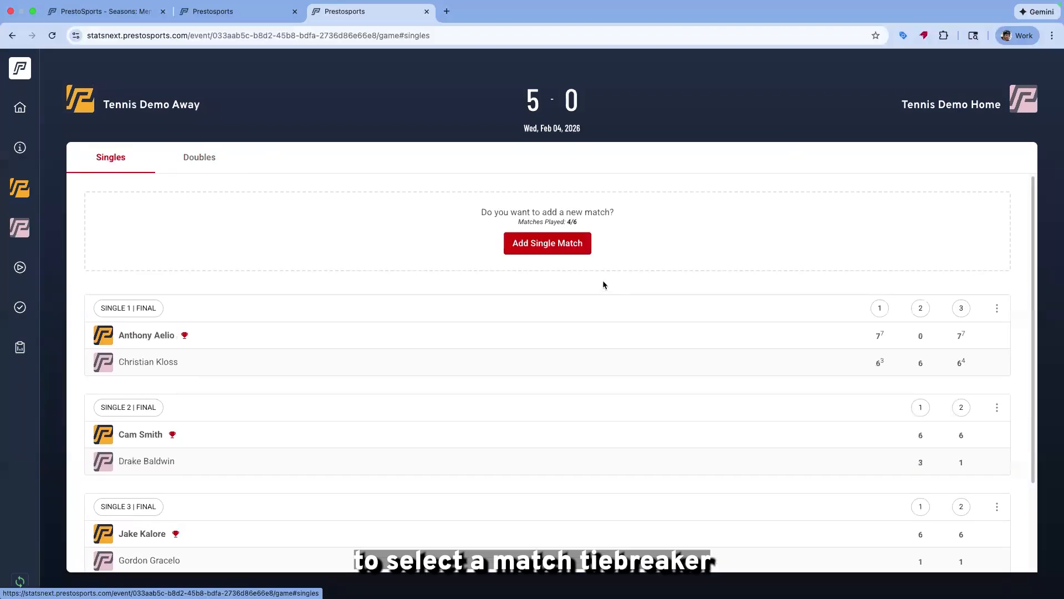
pyautogui.click(540, 251)
pyautogui.click(490, 205)
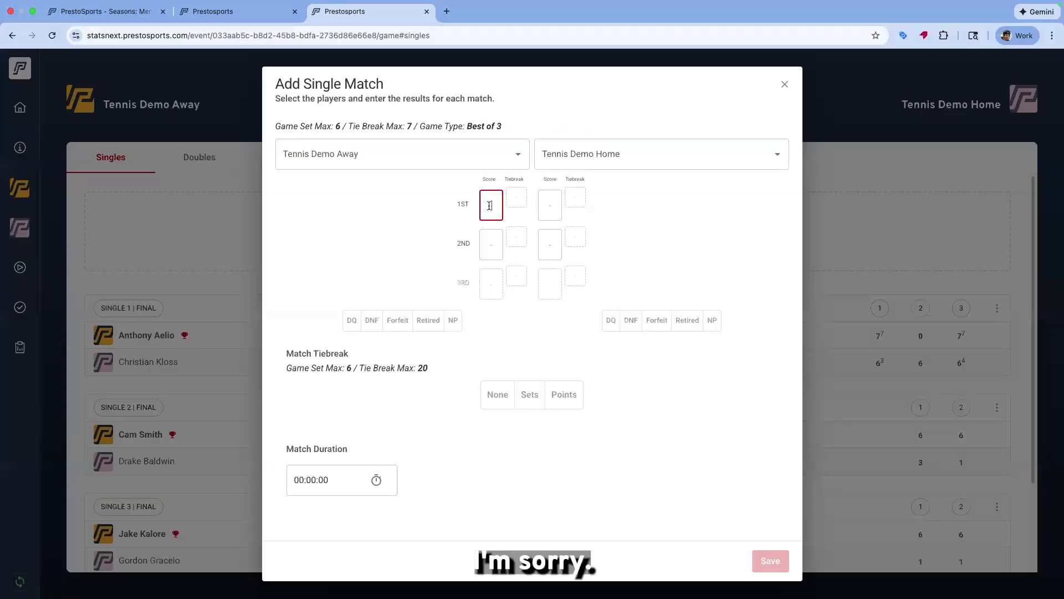
pyautogui.click(428, 148)
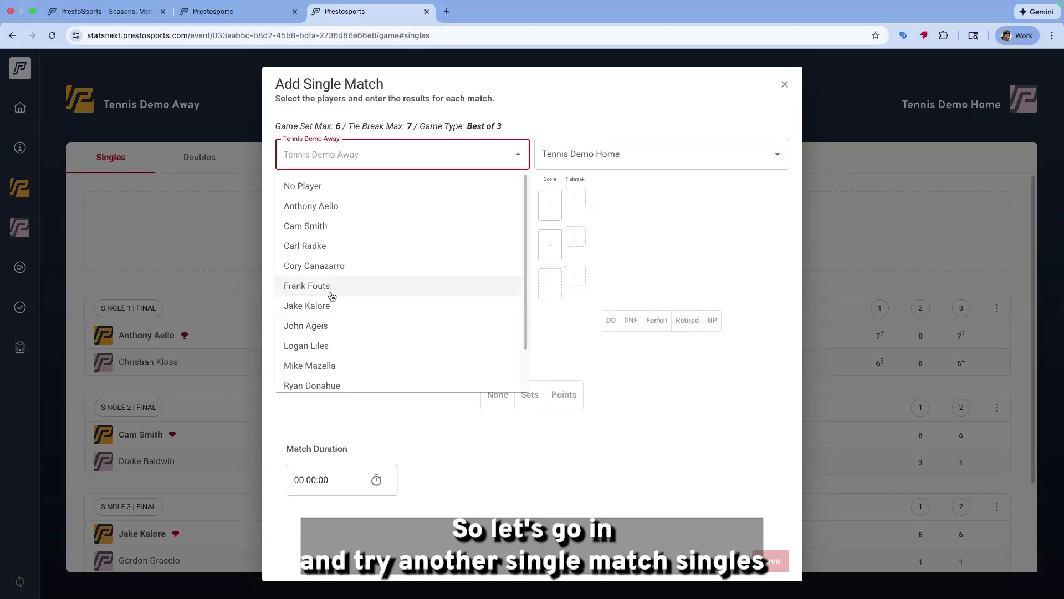
pyautogui.click(332, 286)
pyautogui.click(759, 149)
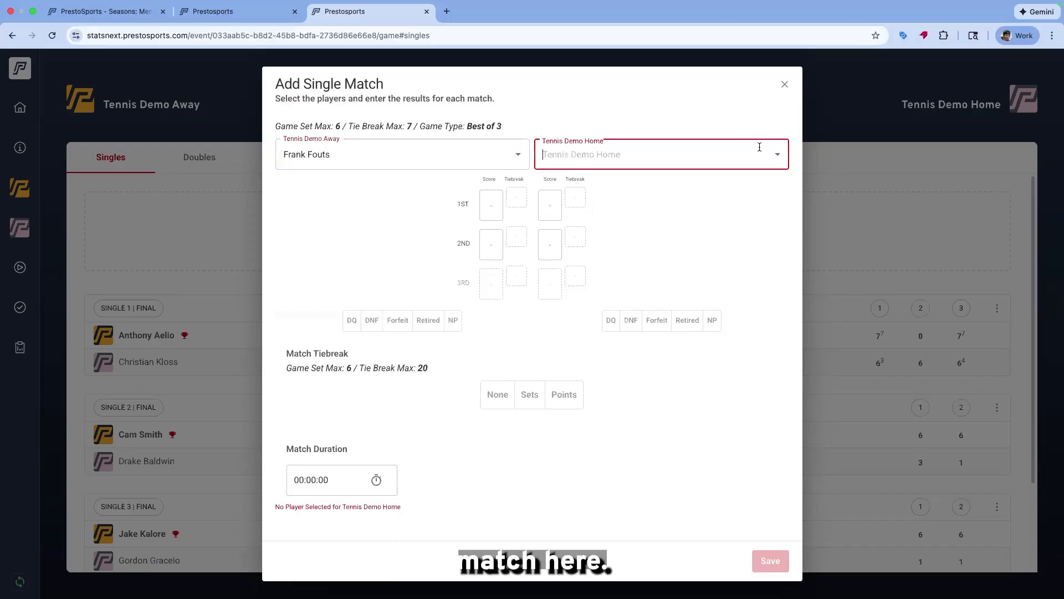
pyautogui.click(778, 154)
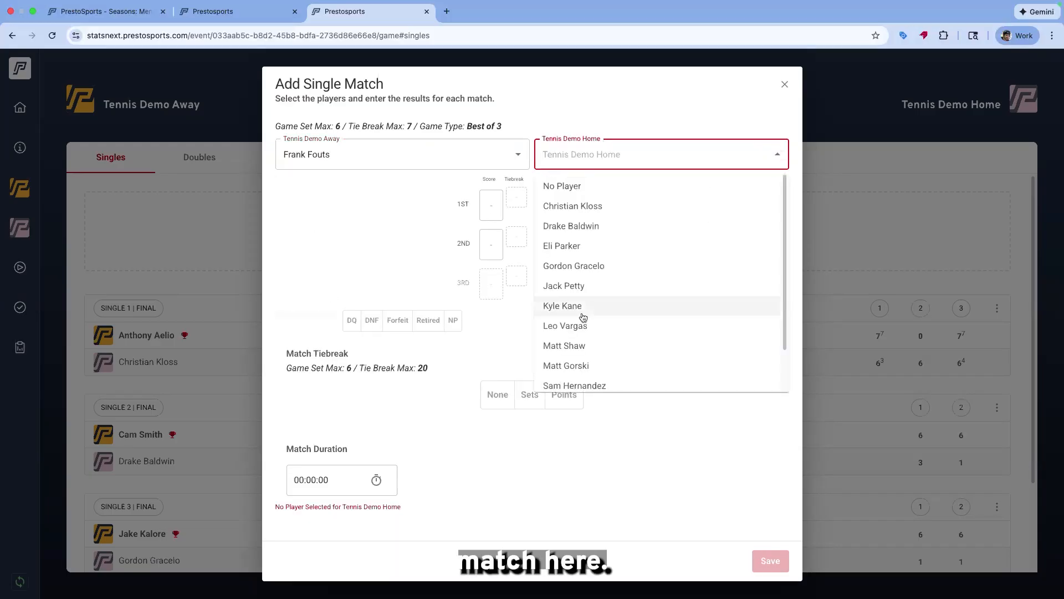
pyautogui.click(575, 363)
# Enter set scores of 6-1 and 1-6 for the first two singles sets
pyautogui.click(490, 204)
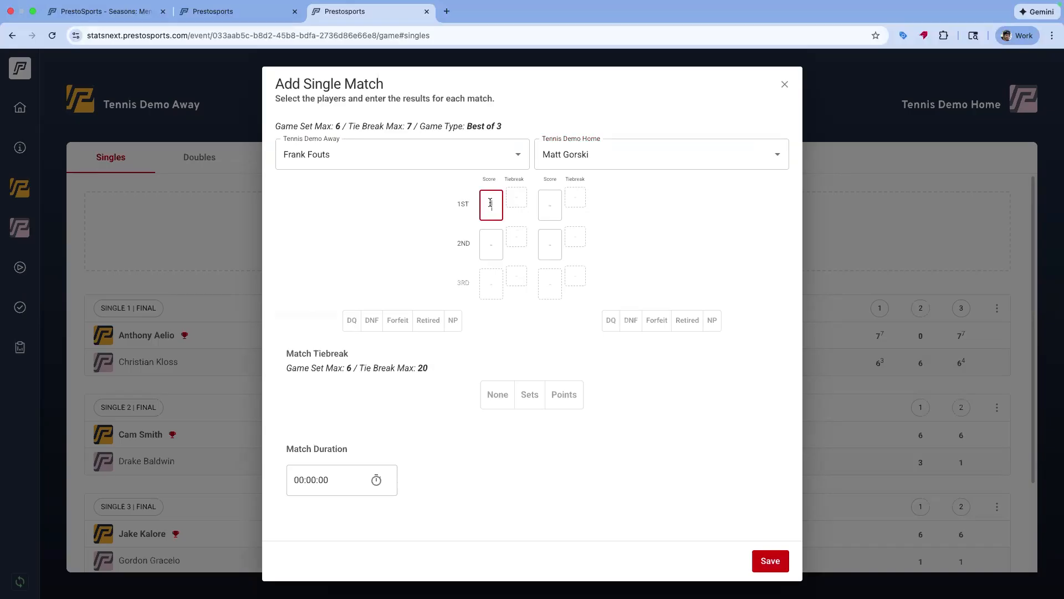
pyautogui.write('6')
pyautogui.click(549, 205)
pyautogui.write('1')
pyautogui.click(556, 250)
pyautogui.write('6')
pyautogui.click(493, 248)
pyautogui.write('1')
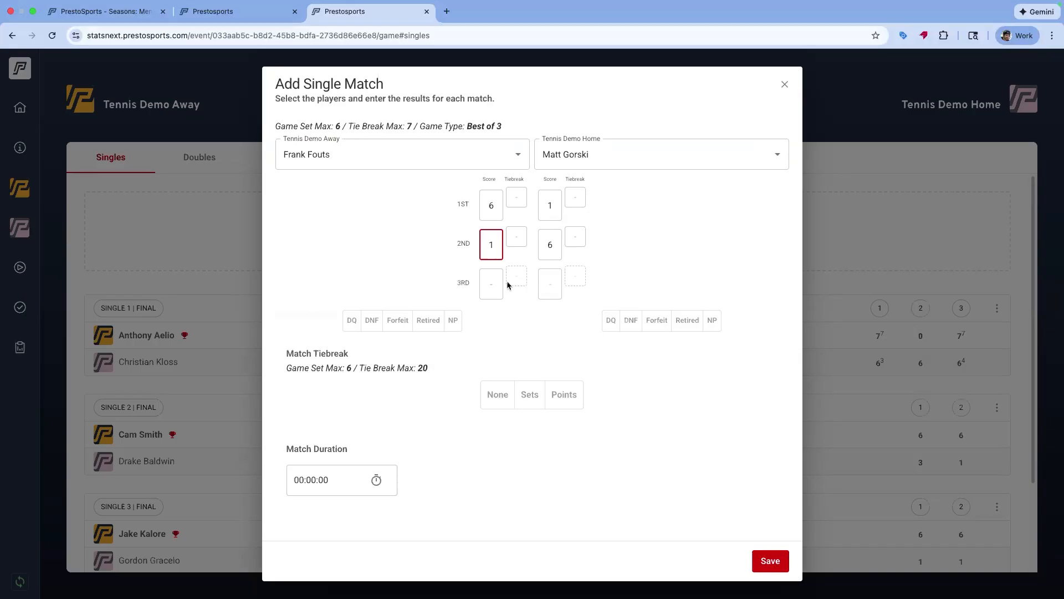
# Clear the second set scores and change the first set score to 1-1
pyautogui.doubleClick(488, 245)
pyautogui.press('BackSpace')
pyautogui.press('Tab')
pyautogui.press('BackSpace')
pyautogui.click(495, 210)
pyautogui.press('BackSpace')
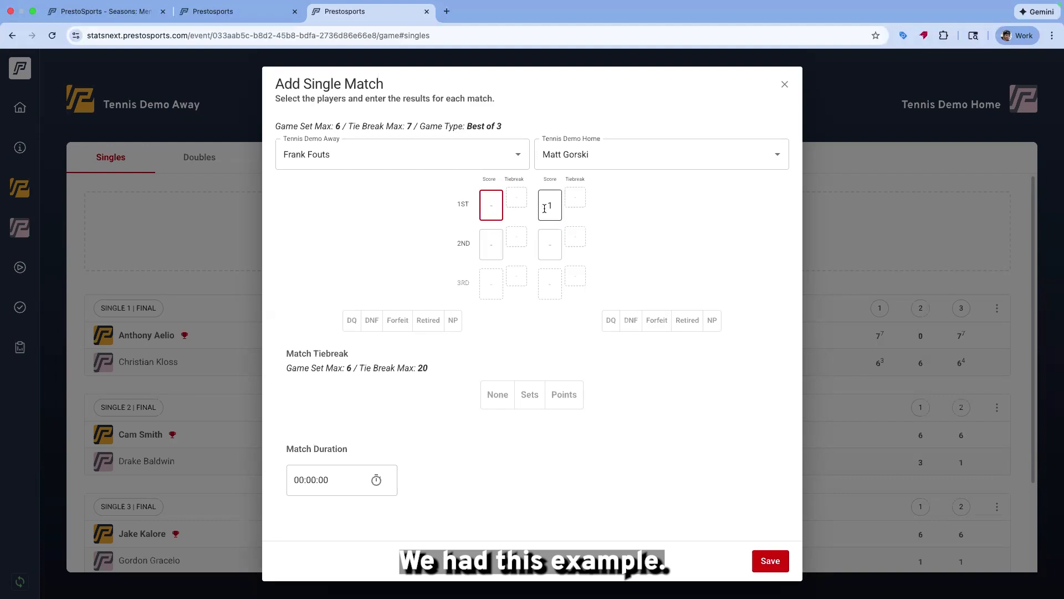
pyautogui.write('1')
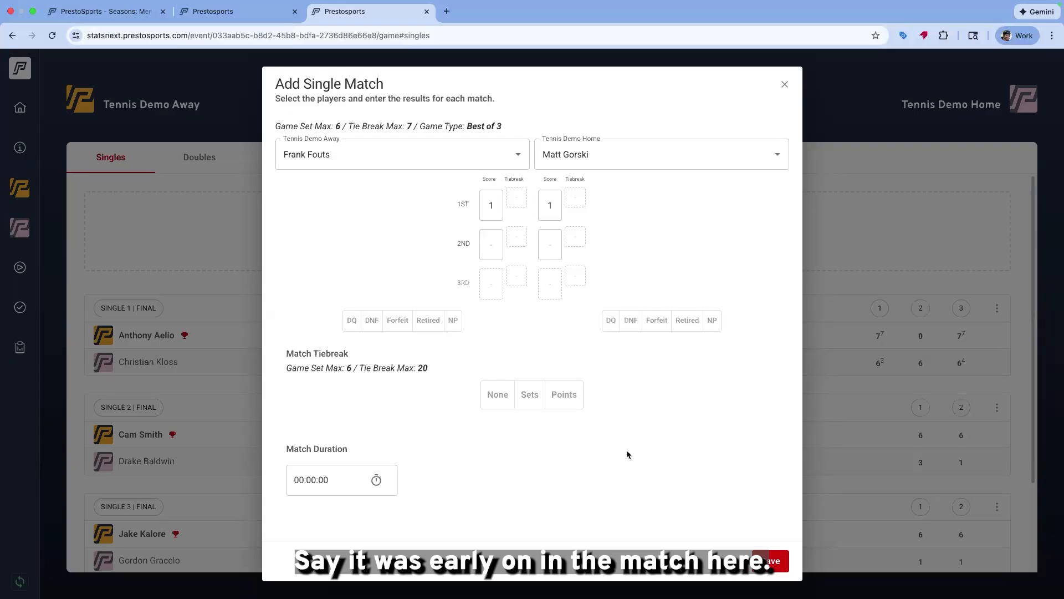
# Set the singles match tiebreak type to Sets and add a tiebreak set
pyautogui.click(484, 238)
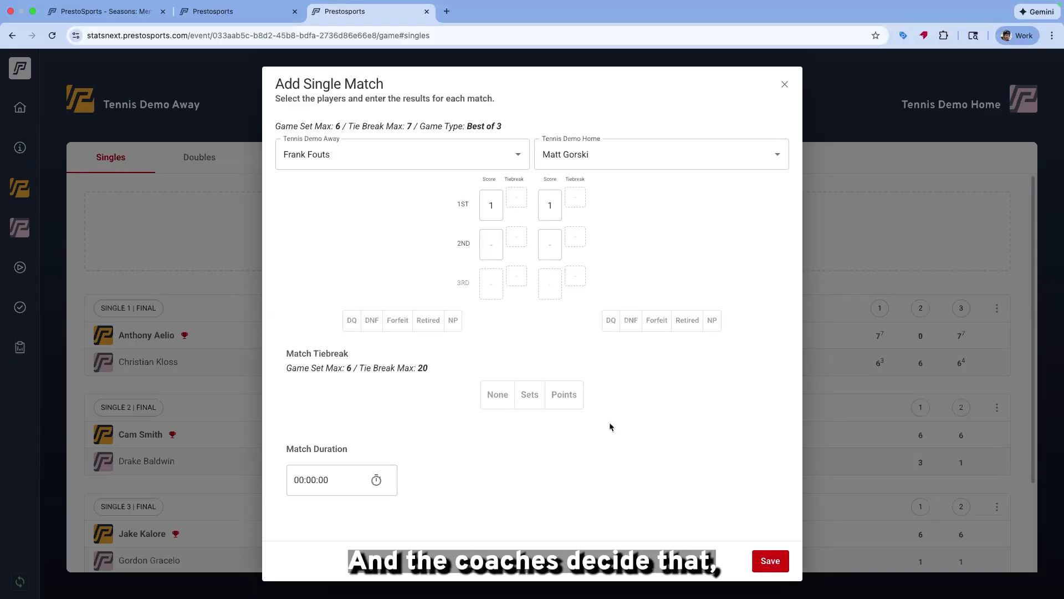
pyautogui.click(533, 409)
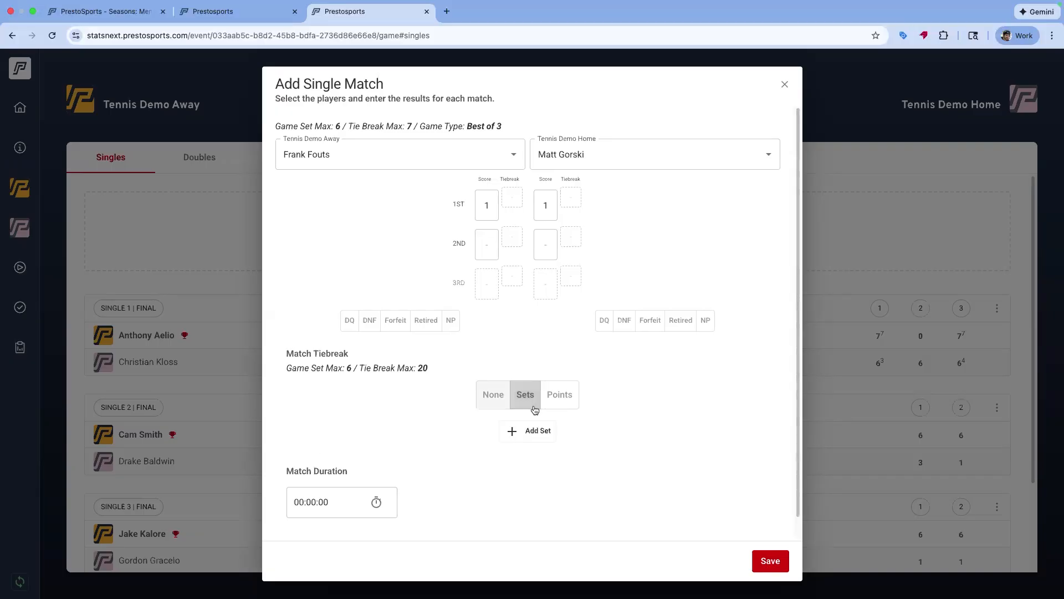
pyautogui.click(547, 436)
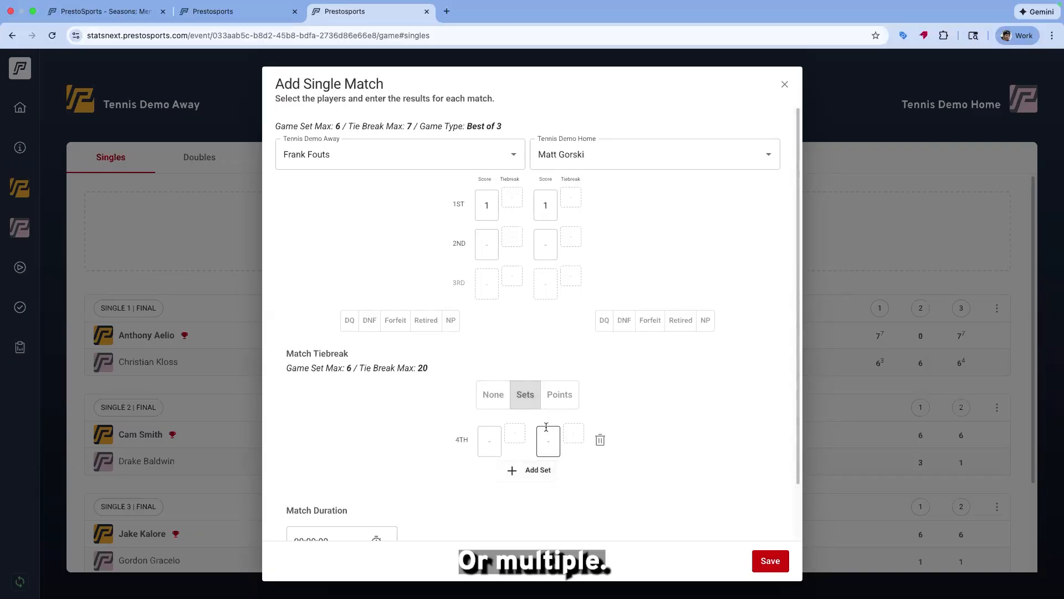
# Enter a 6-4 score for the tiebreak set and save the singles match
pyautogui.click(489, 439)
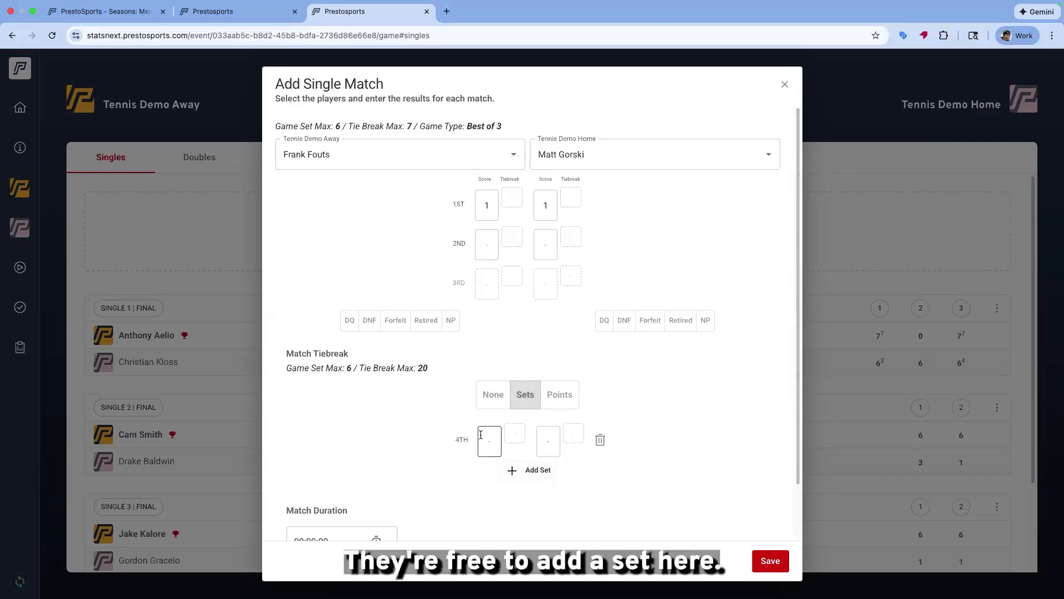
pyautogui.write('6')
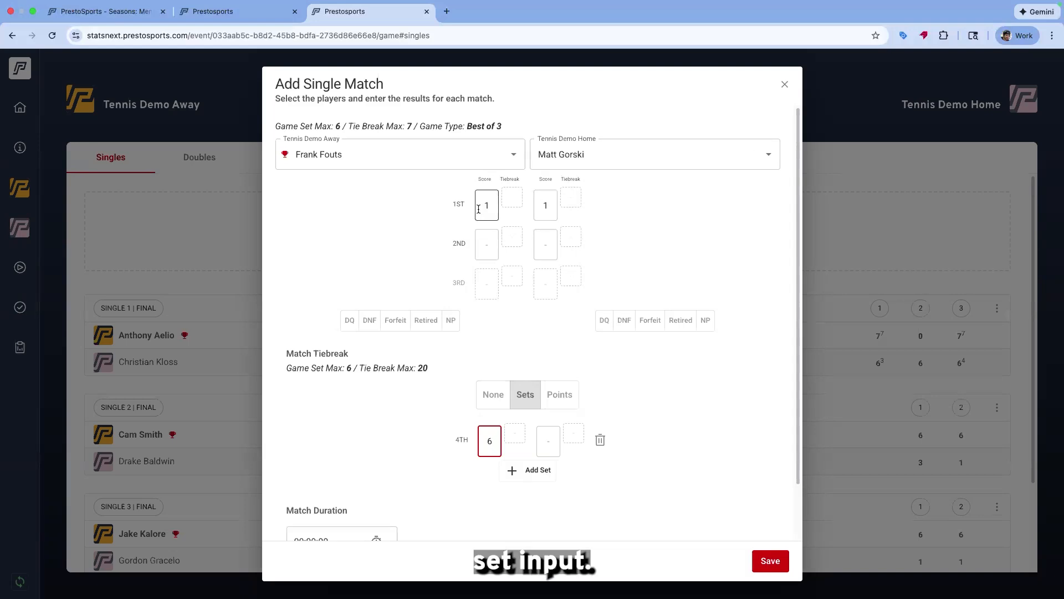
pyautogui.click(543, 436)
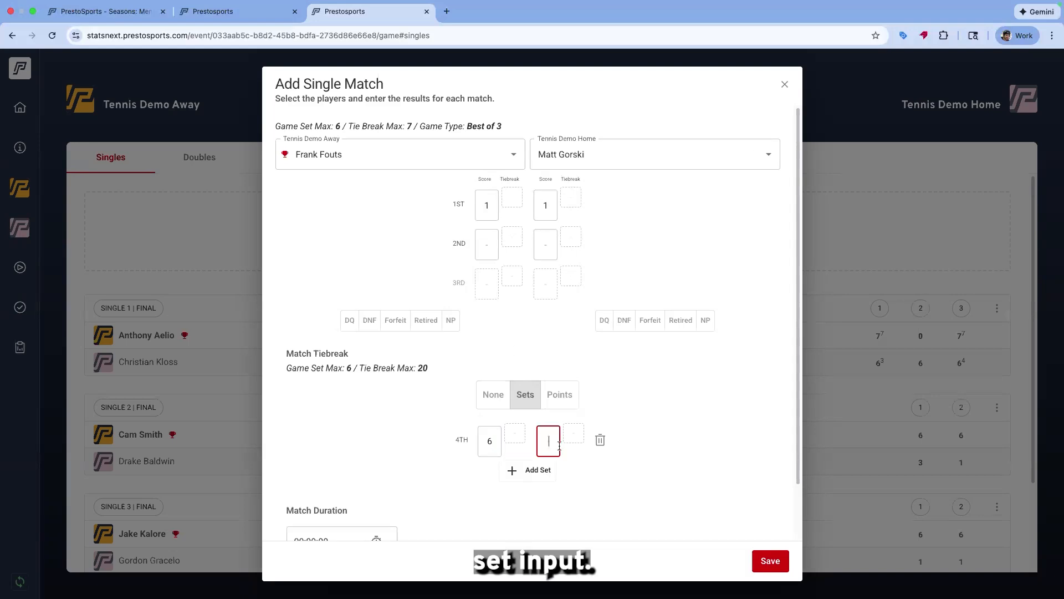
pyautogui.write('4')
pyautogui.click(707, 441)
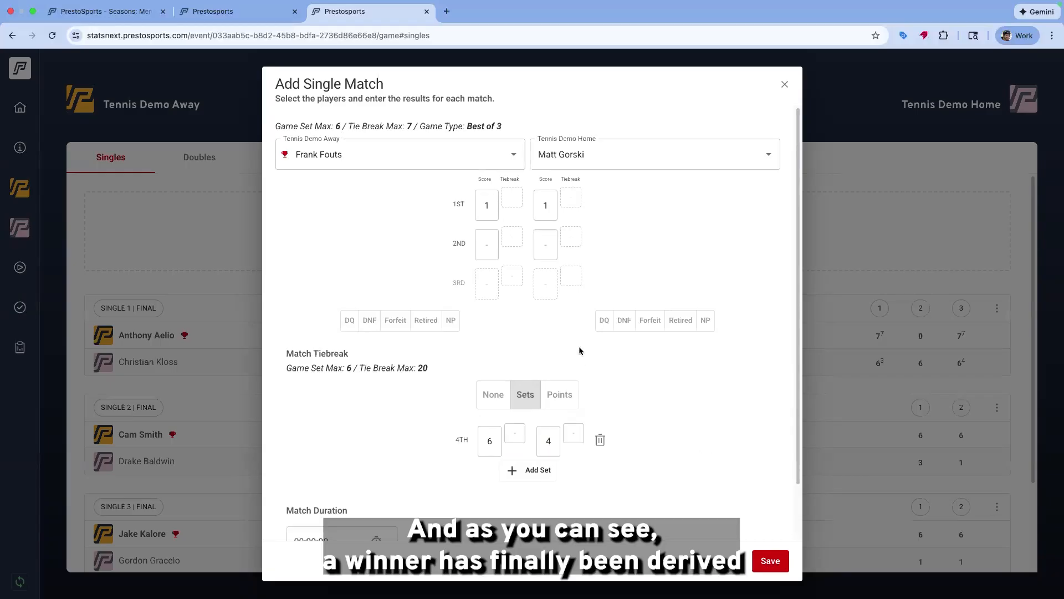
pyautogui.click(781, 568)
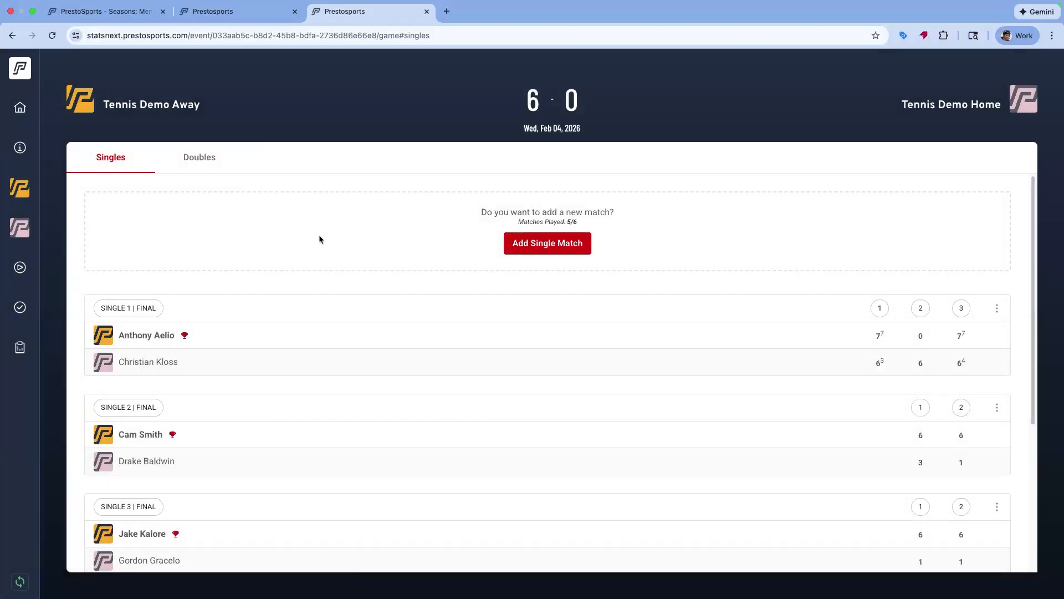
# Open Finalize Event and enter an attendance of 34 and a duration of 8 hours
pyautogui.scroll(-2, 361, 333)
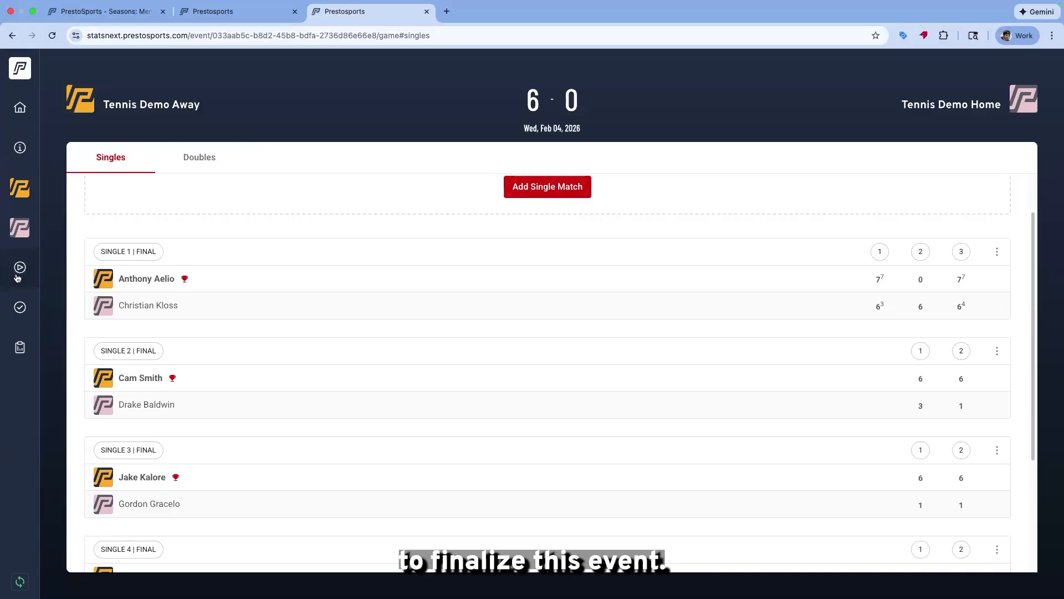
pyautogui.click(17, 308)
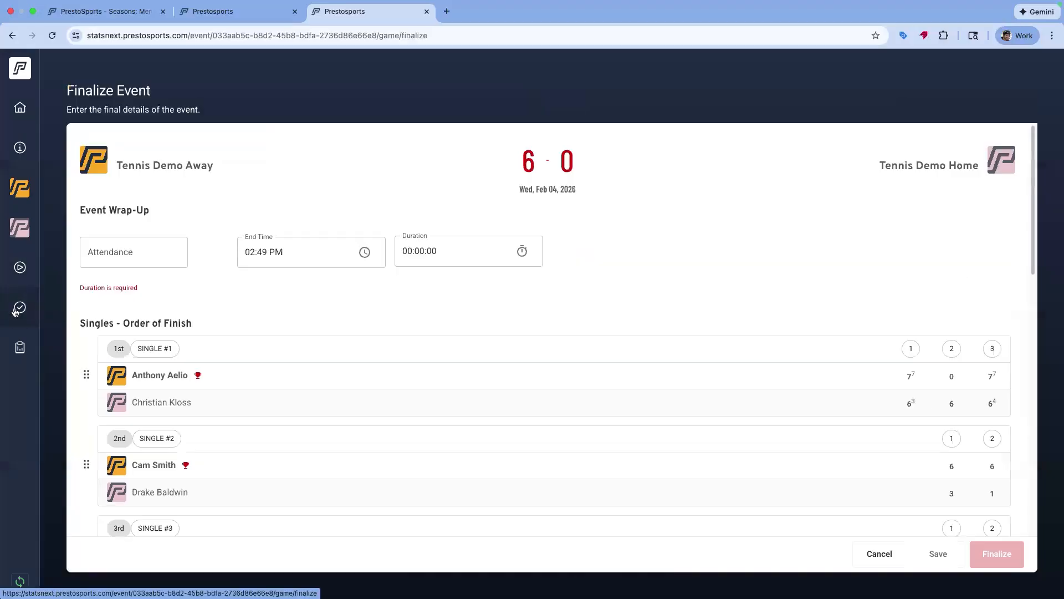
pyautogui.click(134, 255)
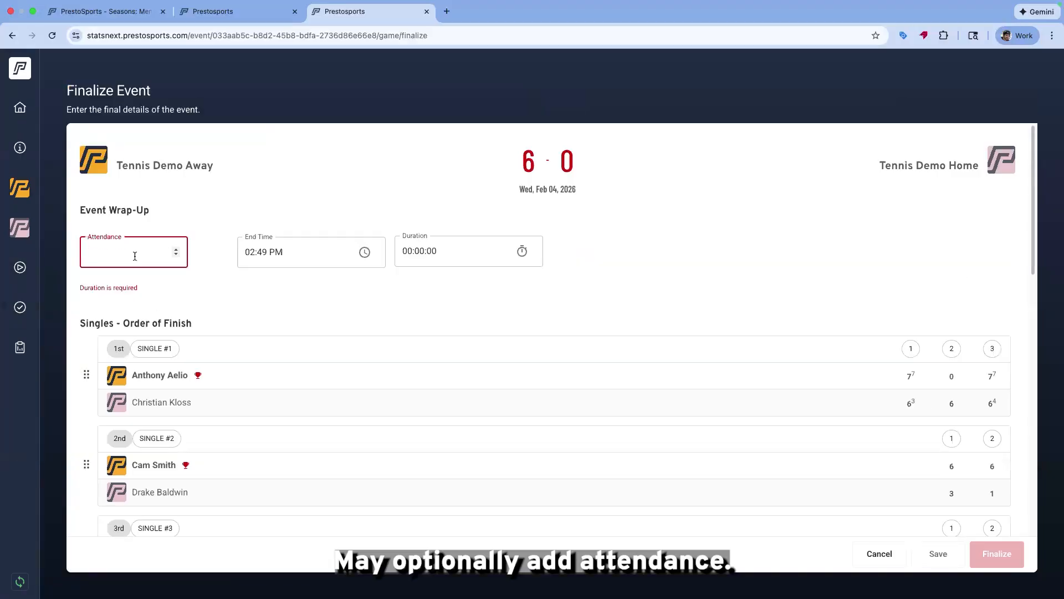
pyautogui.write('34')
pyautogui.click(249, 296)
pyautogui.click(465, 256)
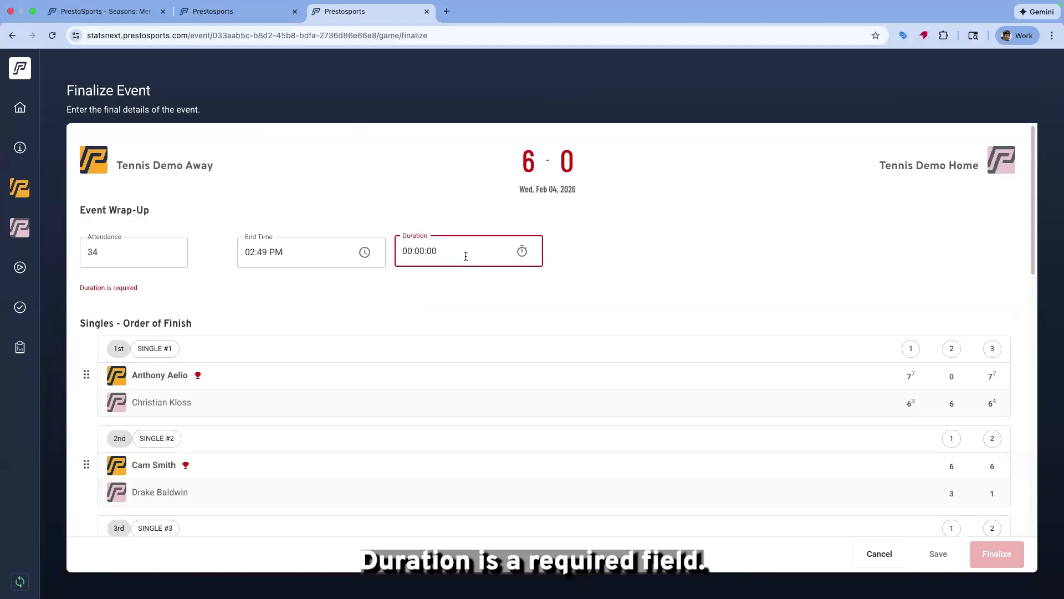
pyautogui.click(412, 251)
pyautogui.write('8:00:00')
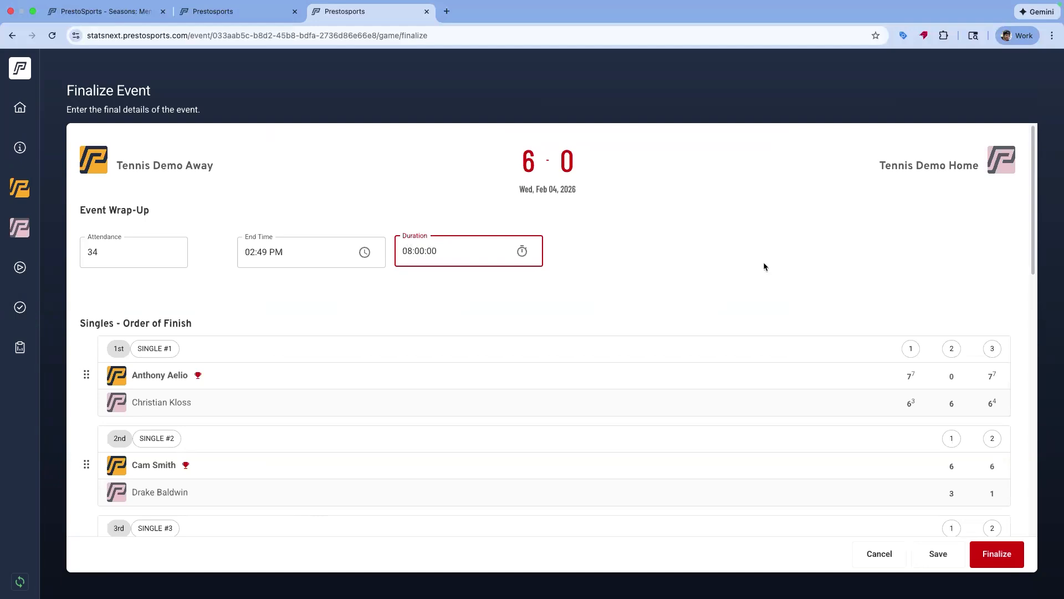
# Review the singles order of finish list on the finalize page
pyautogui.click(763, 267)
pyautogui.scroll(-10, 219, 330)
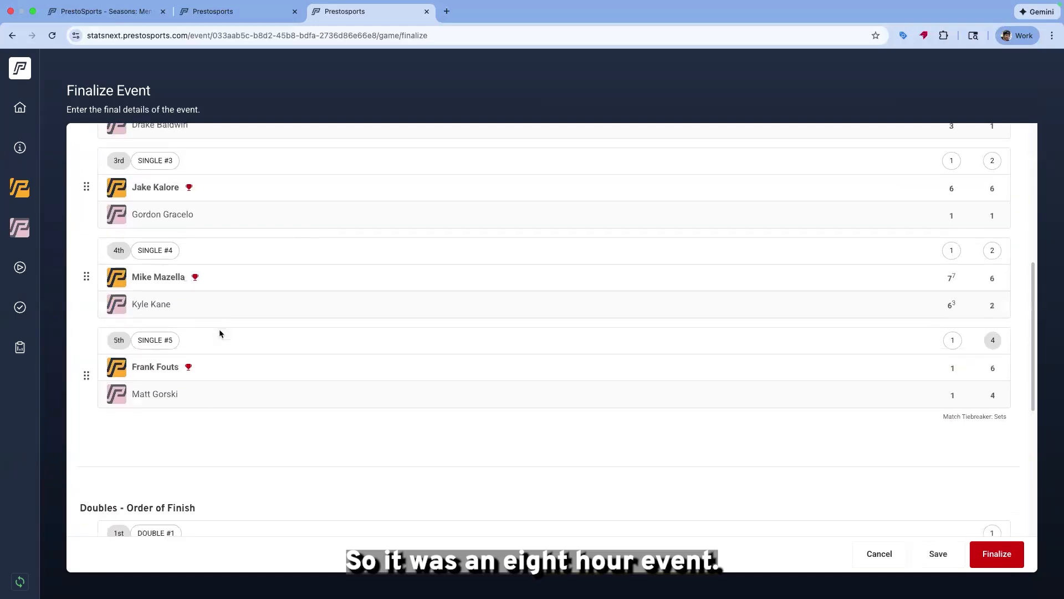
pyautogui.scroll(7, 220, 332)
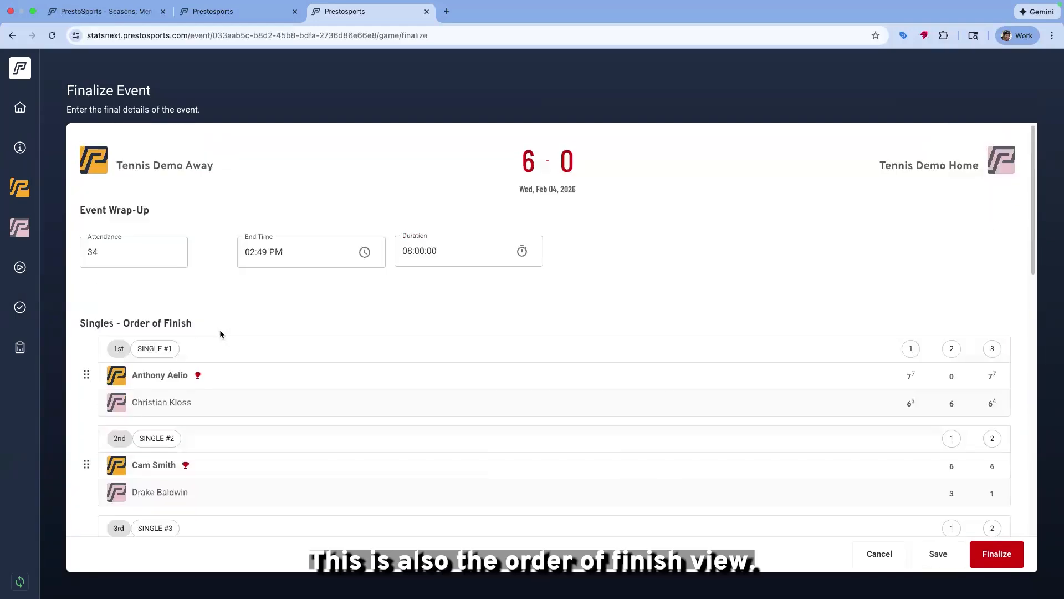
pyautogui.scroll(-3, 220, 333)
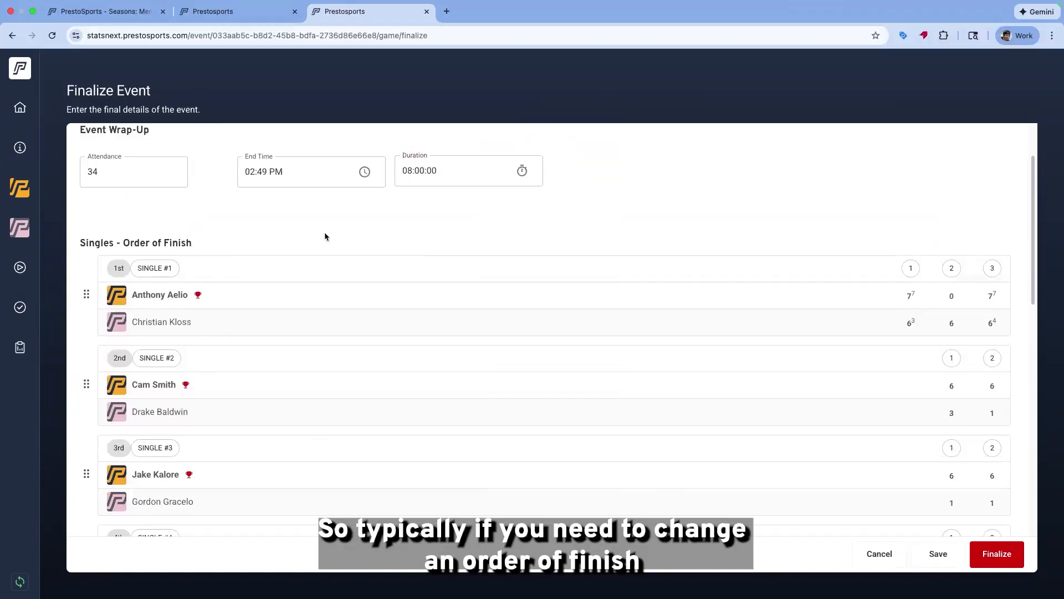
pyautogui.scroll(-14, 325, 236)
pyautogui.scroll(-3, 327, 237)
pyautogui.scroll(10, 328, 242)
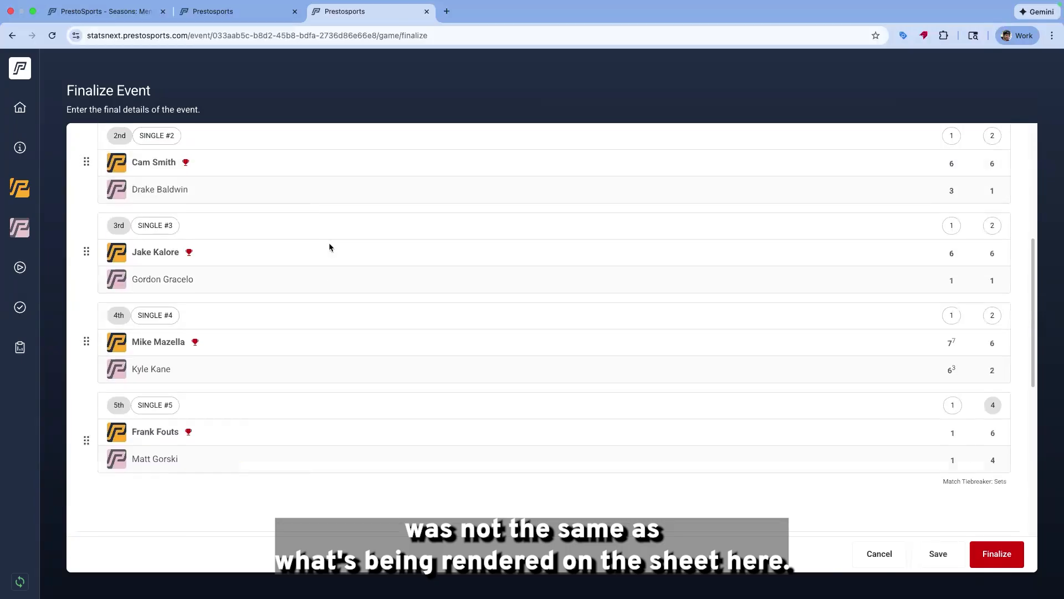
# Try to move Single #1 lower in the singles order of finish
pyautogui.scroll(3, 328, 242)
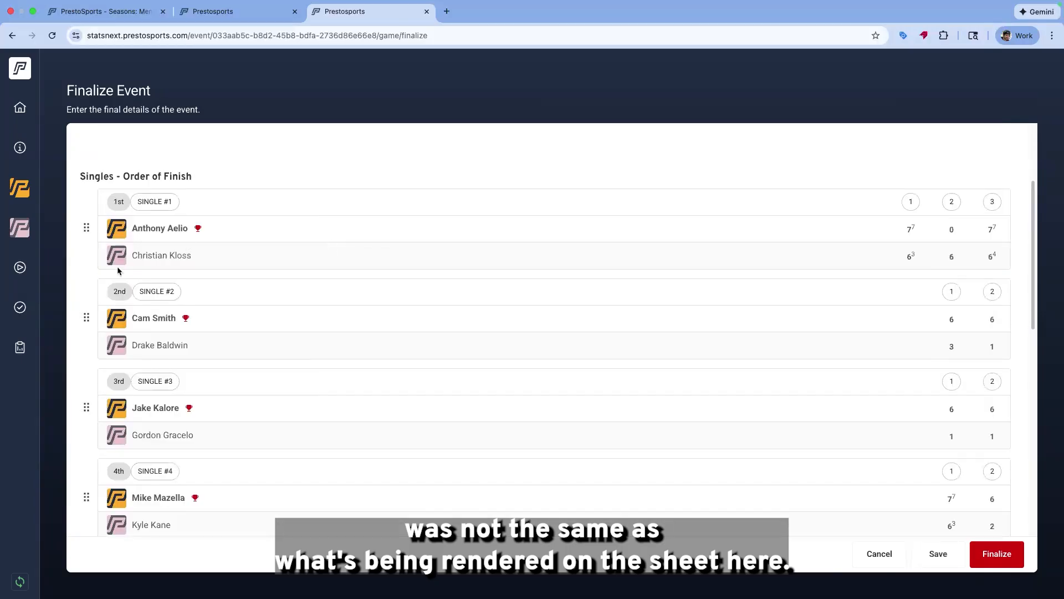
pyautogui.moveTo(86, 227); pyautogui.dragTo(91, 465)
pyautogui.scroll(-10, 99, 321)
pyautogui.scroll(-2, 91, 465)
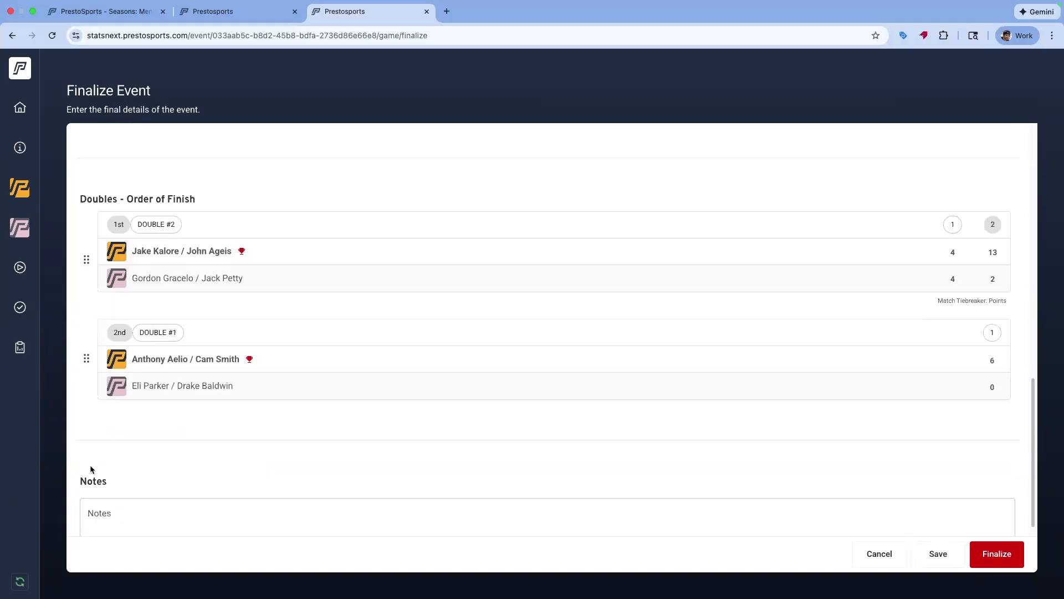
# Add the note "Line judge full time" to the event and finalize it
pyautogui.click(158, 505)
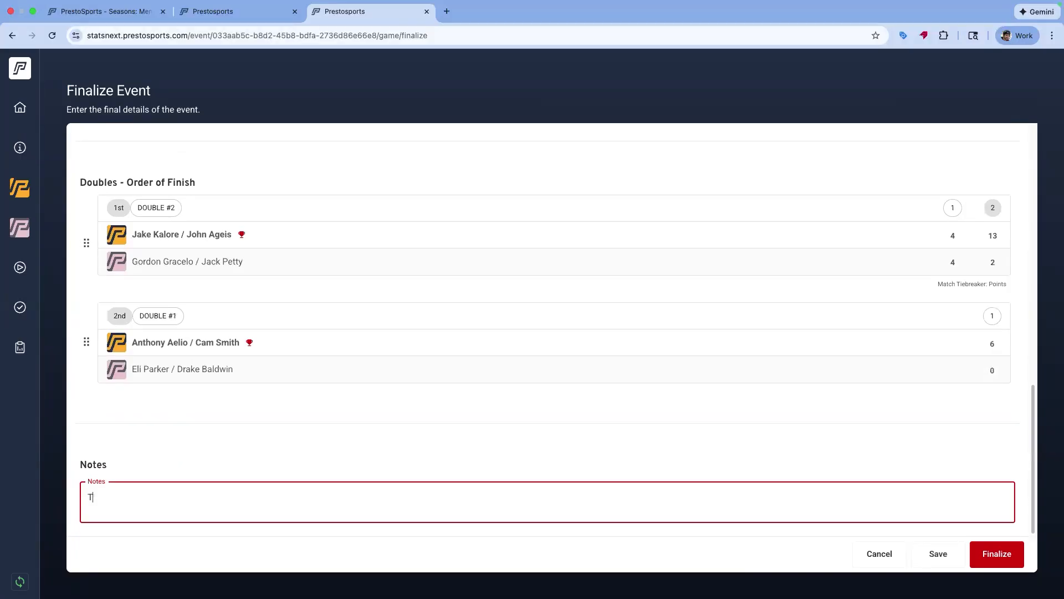
pyautogui.write('Line jud')
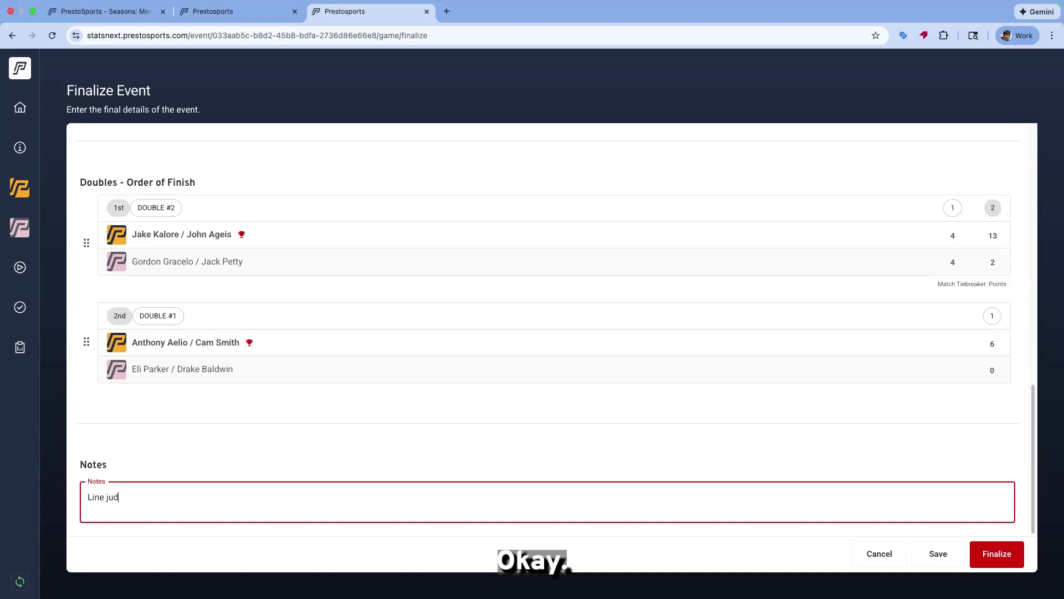
pyautogui.write('fges')
pyautogui.press('BackSpace')
pyautogui.press('BackSpace')
pyautogui.press('BackSpace')
pyautogui.press('BackSpace')
pyautogui.write('ge ful time')
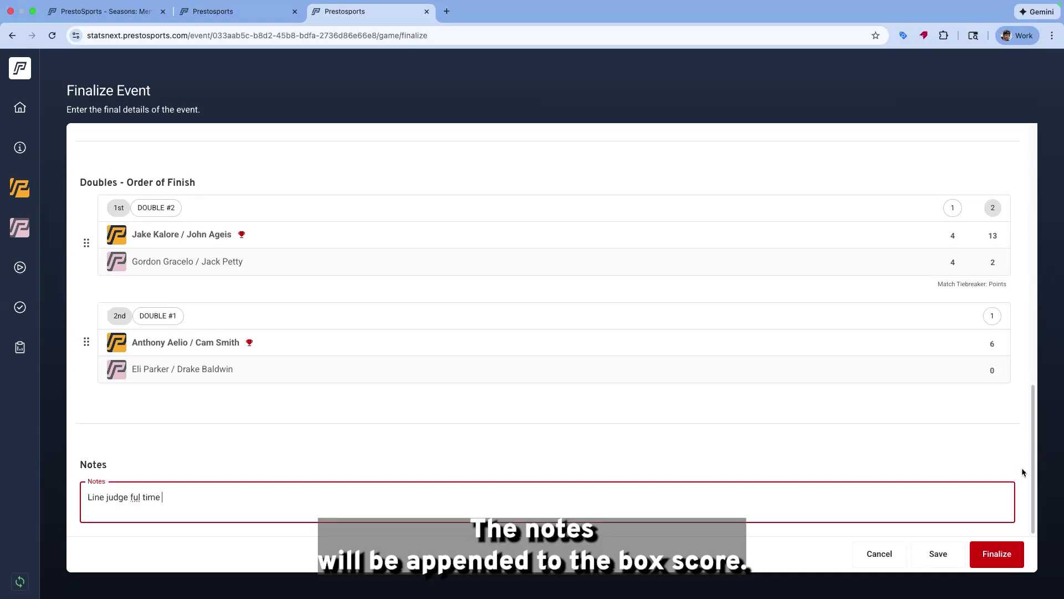
pyautogui.click(141, 493)
pyautogui.write('l')
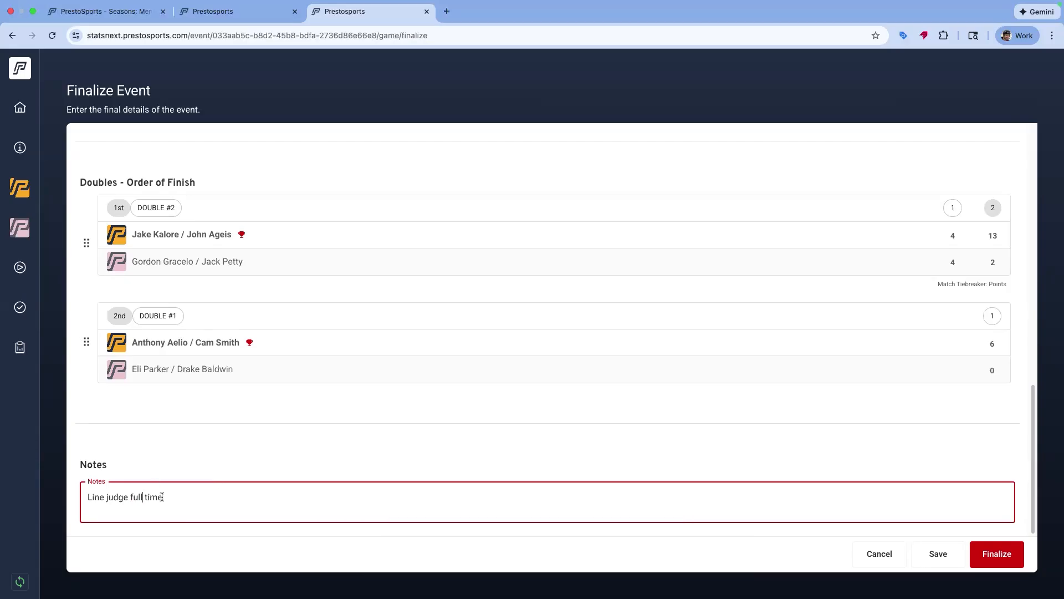
pyautogui.click(1006, 562)
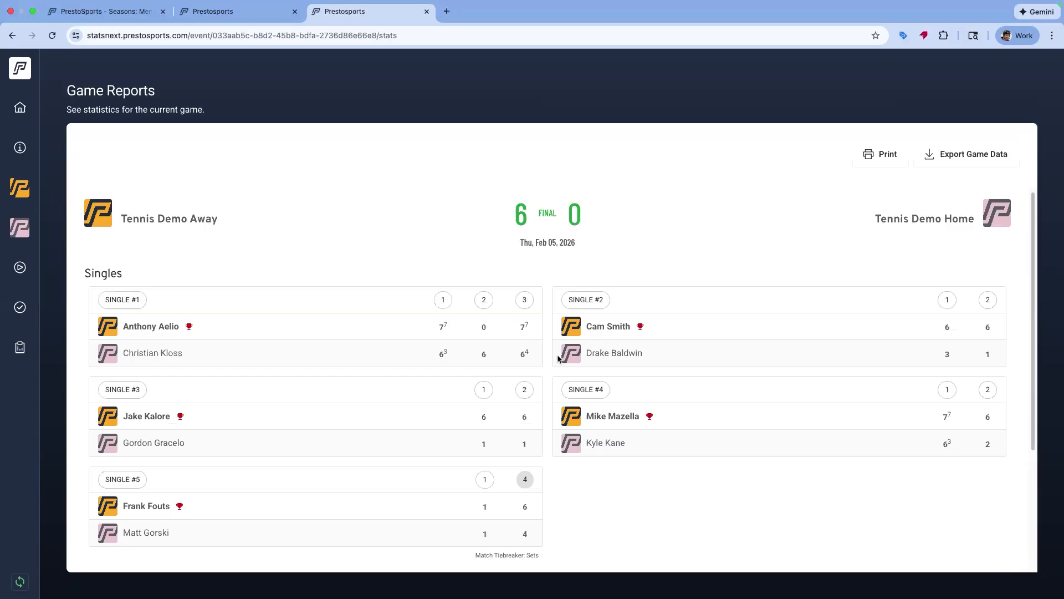
# Export the finalized game data as a JSON file from the game report
pyautogui.scroll(-3, 627, 344)
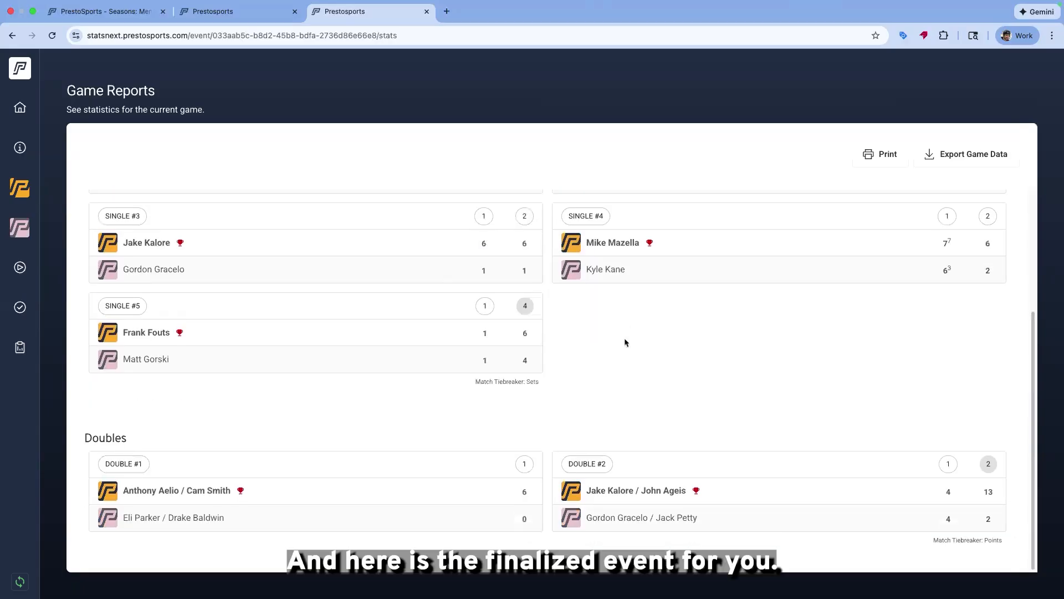
pyautogui.scroll(3, 625, 343)
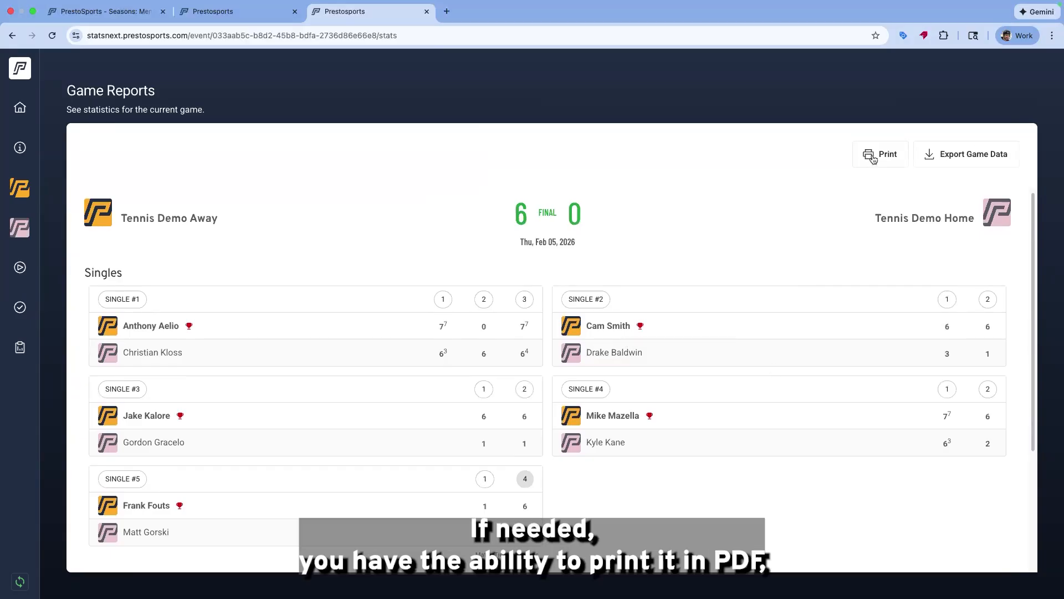
pyautogui.click(1006, 163)
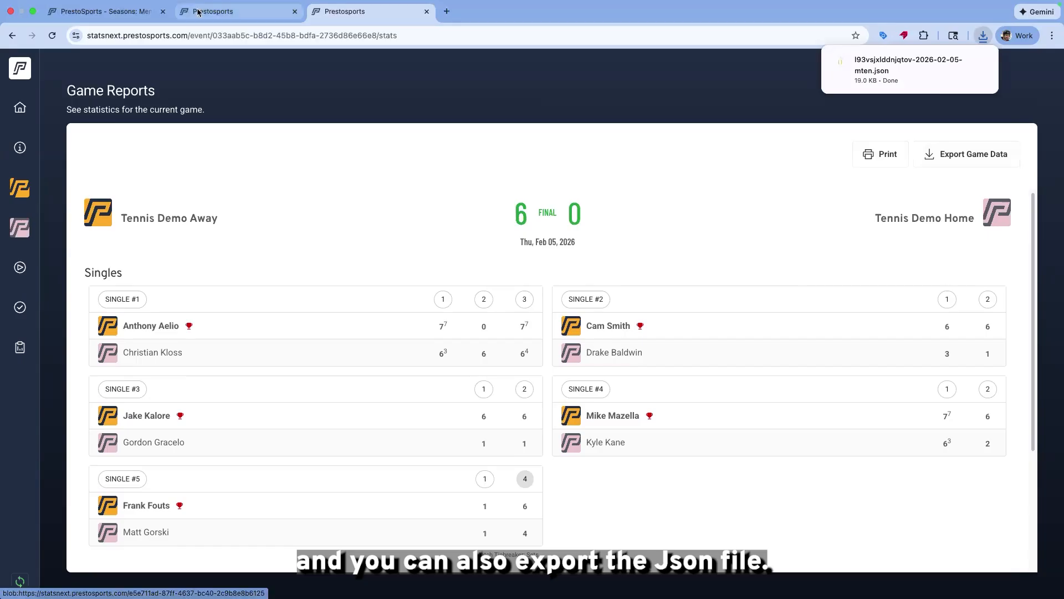
# Return to the admin event page and reload it
pyautogui.click(242, 17)
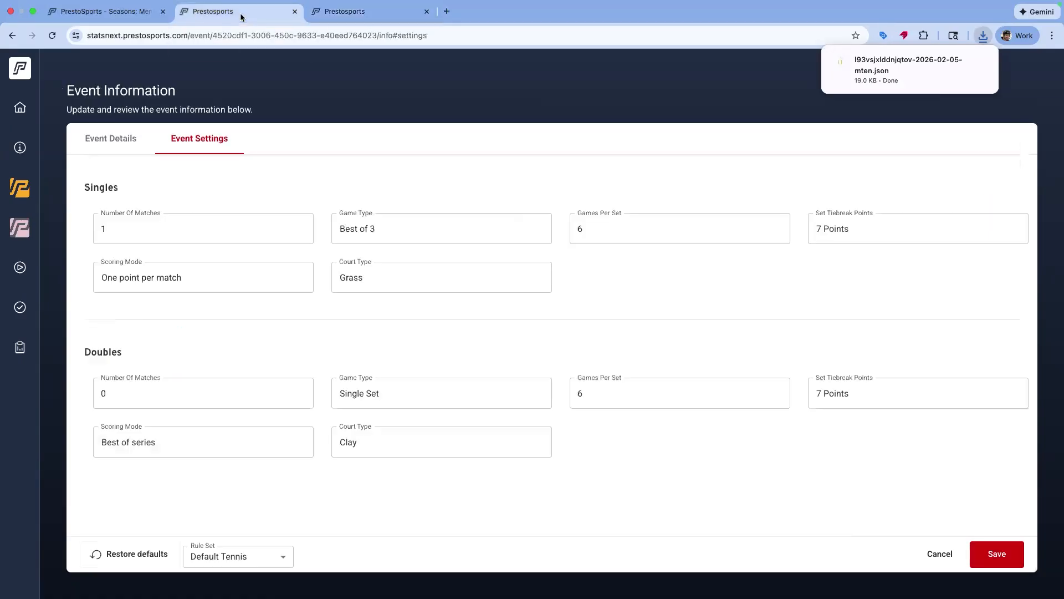
pyautogui.click(127, 19)
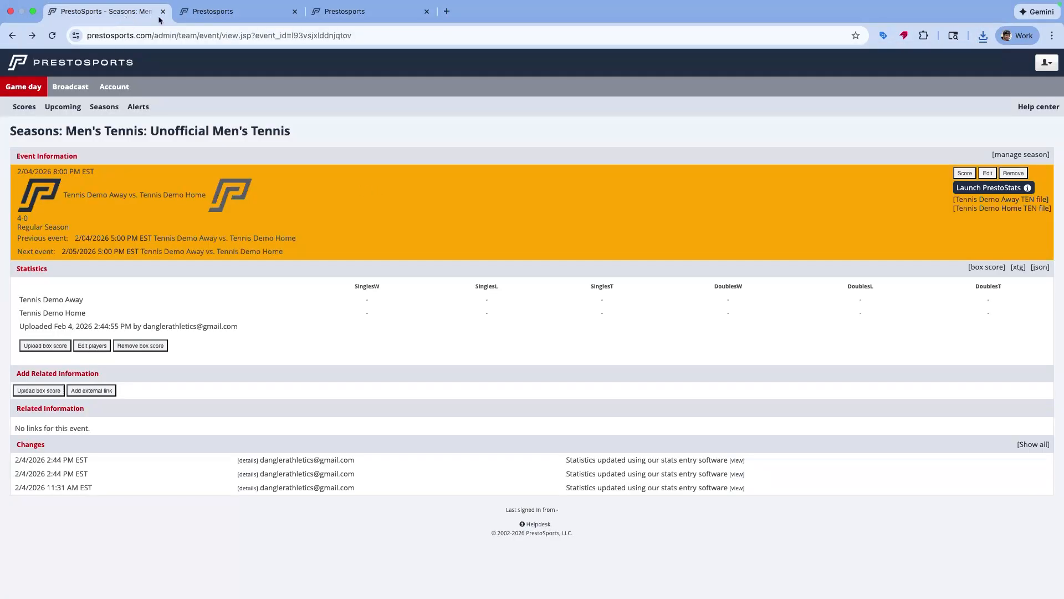
pyautogui.click(250, 36)
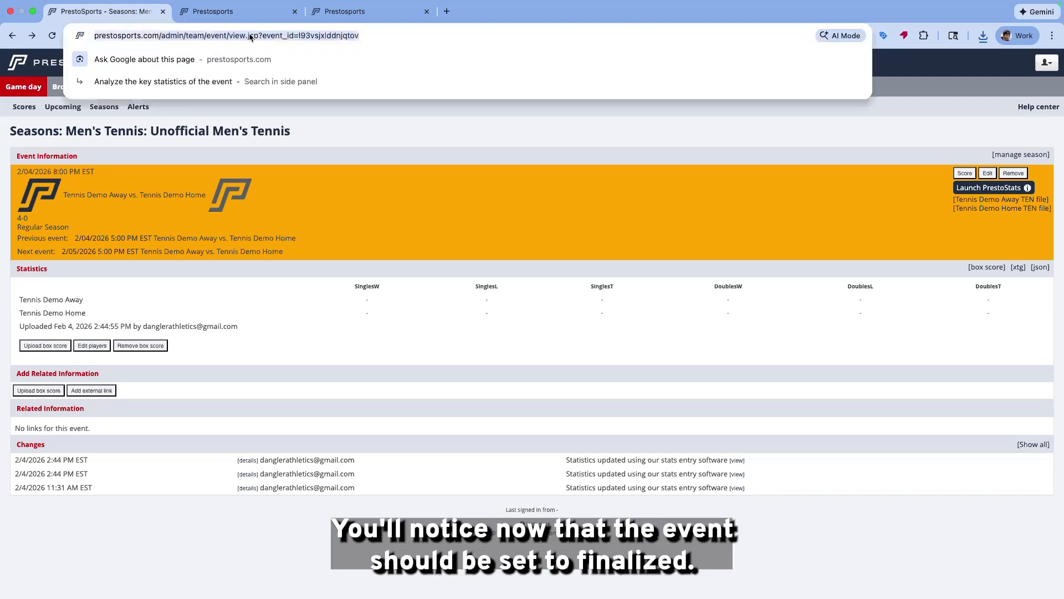
pyautogui.press('Return')
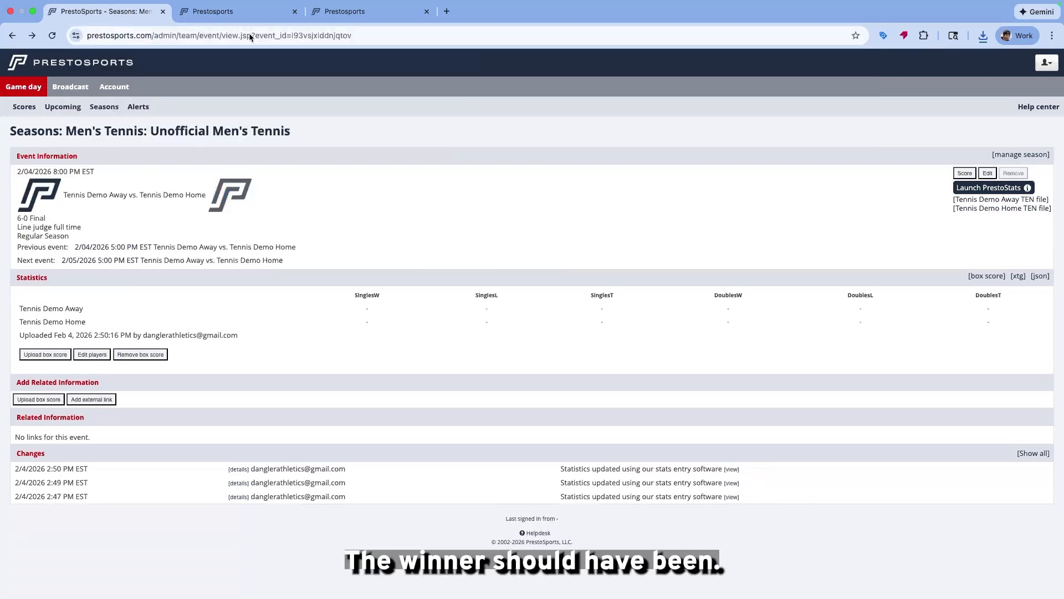
# Open the event's box score and examine the tiebreak labels on the singles and doubles matches
pyautogui.click(987, 277)
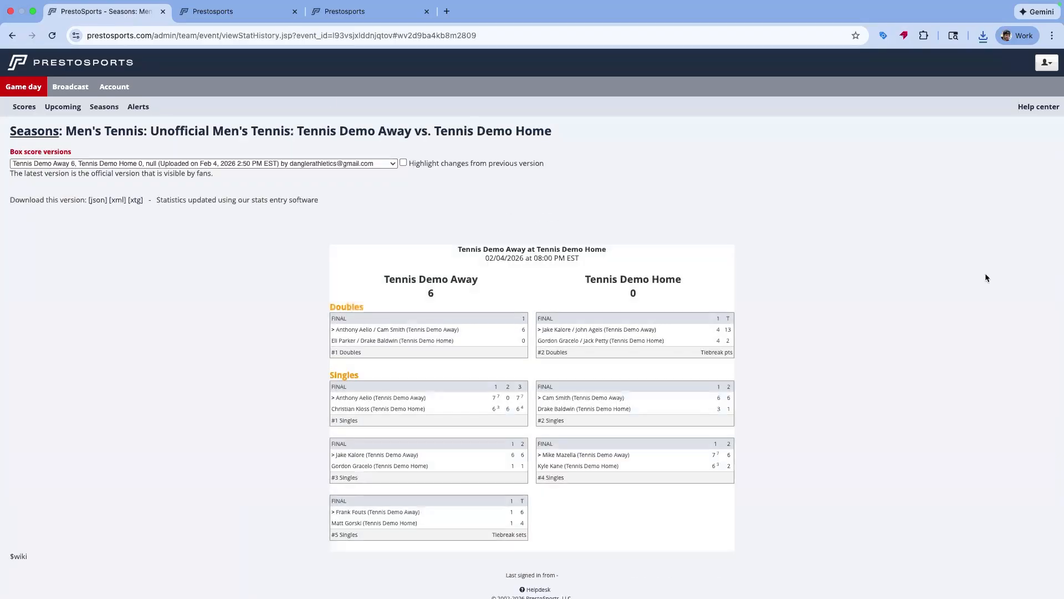
pyautogui.click(336, 166)
pyautogui.click(796, 213)
pyautogui.click(827, 213)
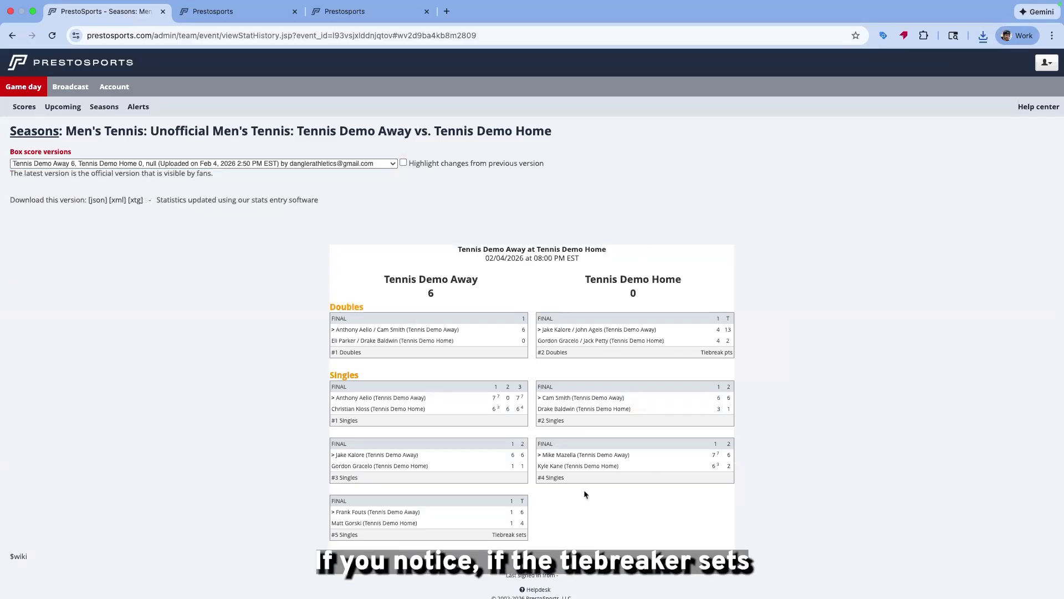
pyautogui.doubleClick(521, 500)
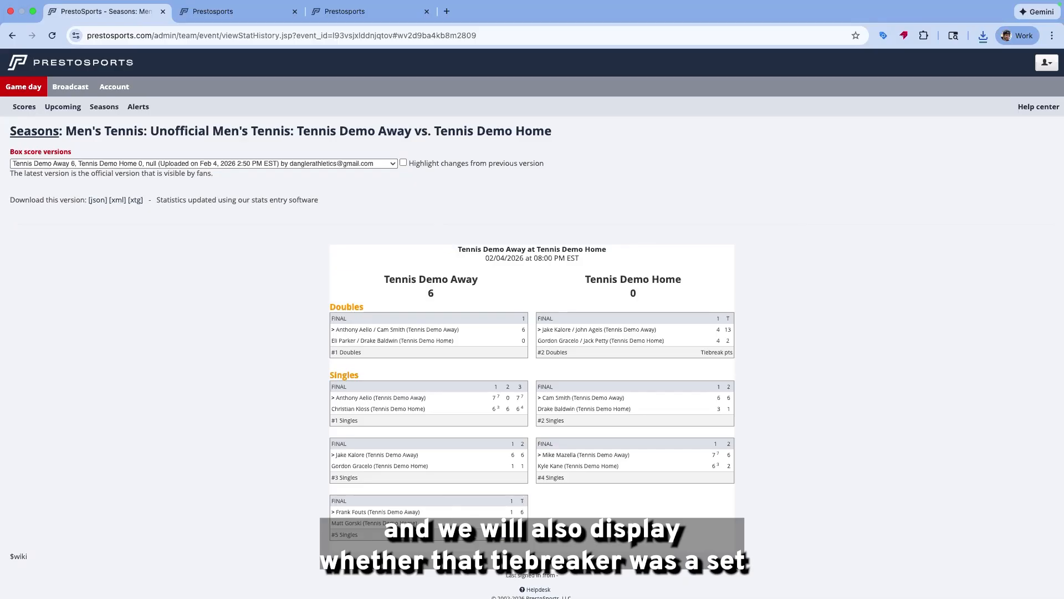
pyautogui.moveTo(700, 352); pyautogui.dragTo(741, 356)
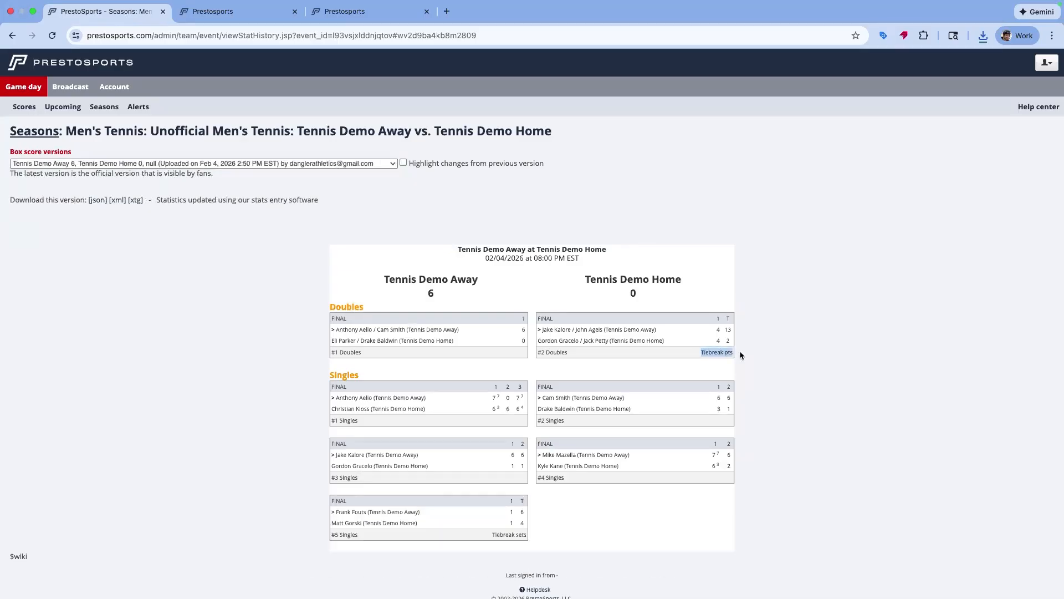
pyautogui.scroll(-1, 135, 248)
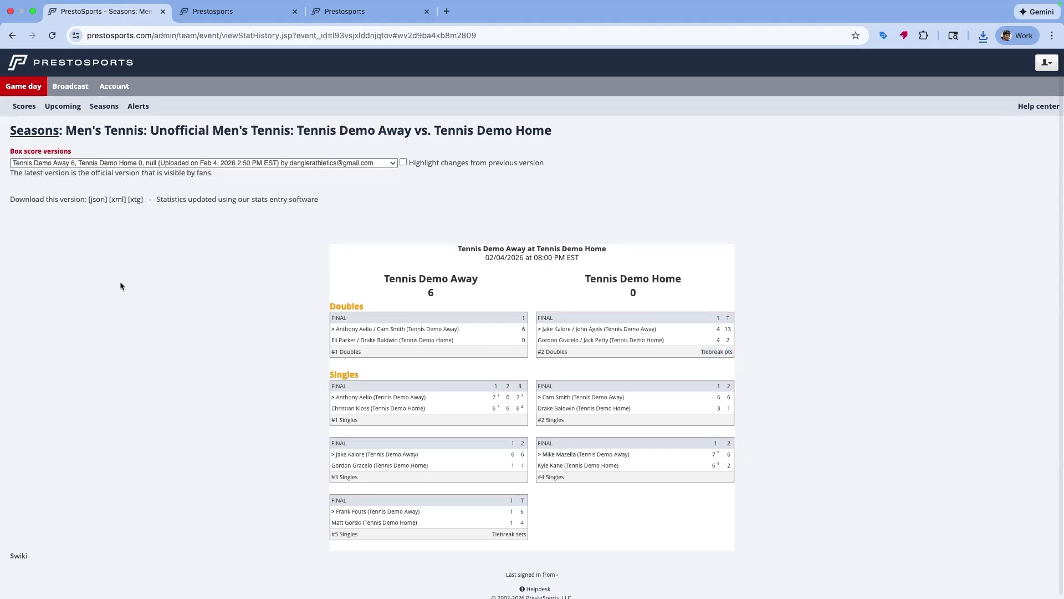
# Download the box score as XML and open the list of box score versions
pyautogui.click(123, 199)
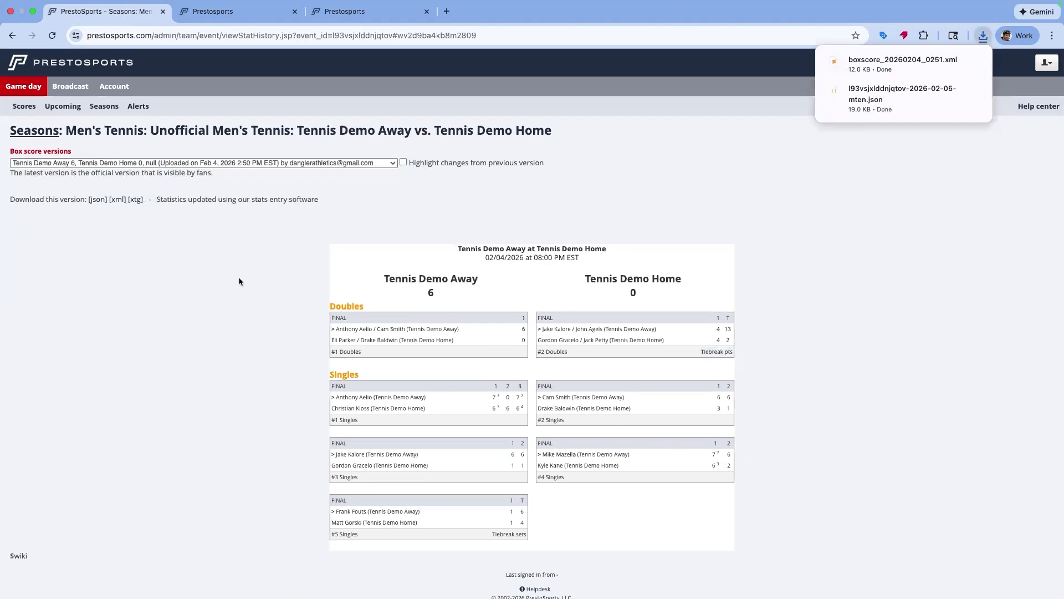
pyautogui.click(348, 163)
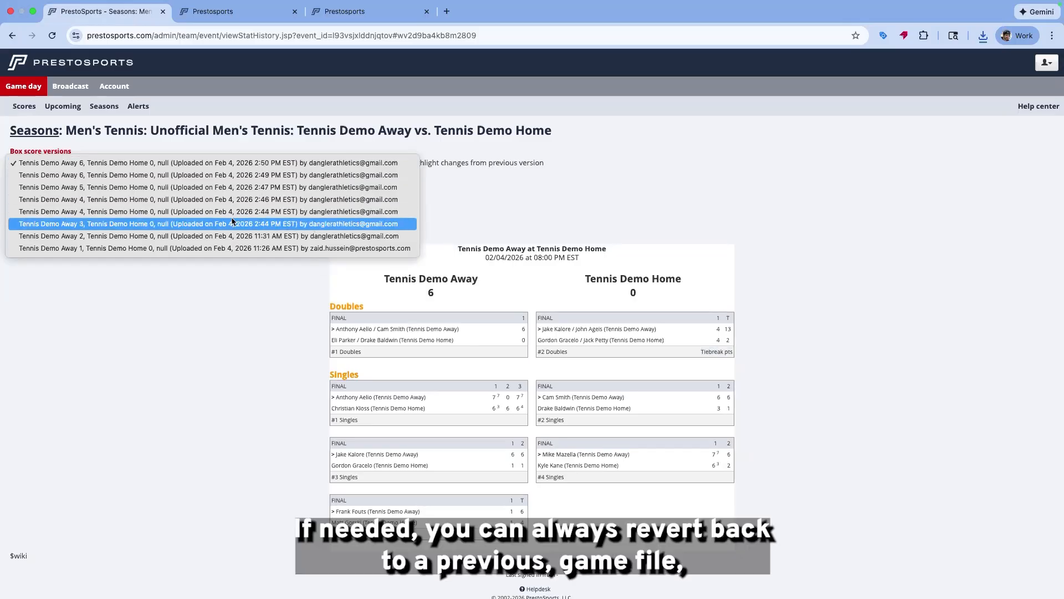
pyautogui.click(862, 181)
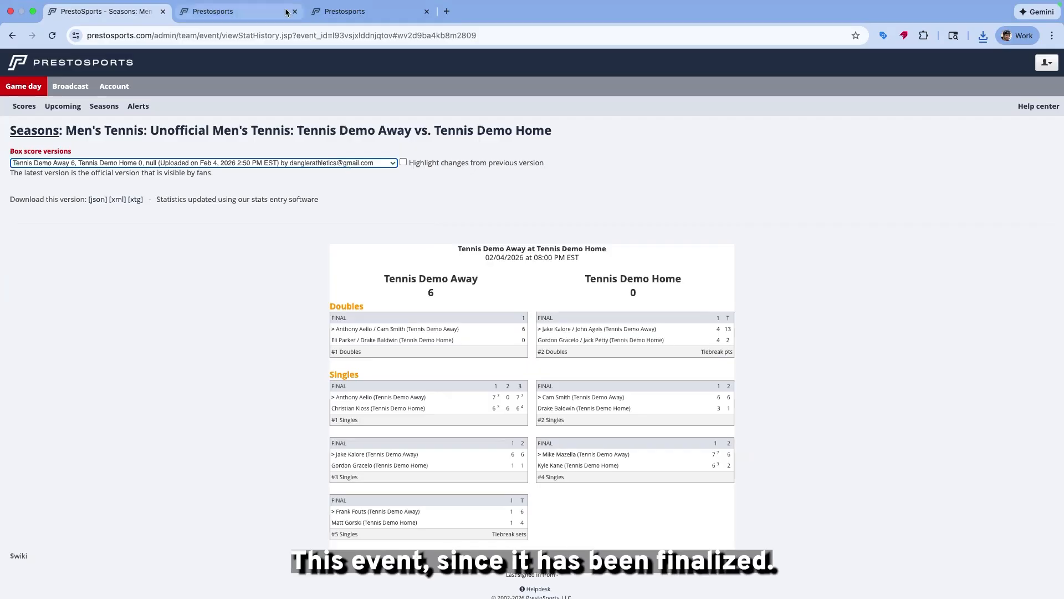
# Try to add a new single match to the finalized event in PrestoStats
pyautogui.click(262, 13)
pyautogui.click(366, 14)
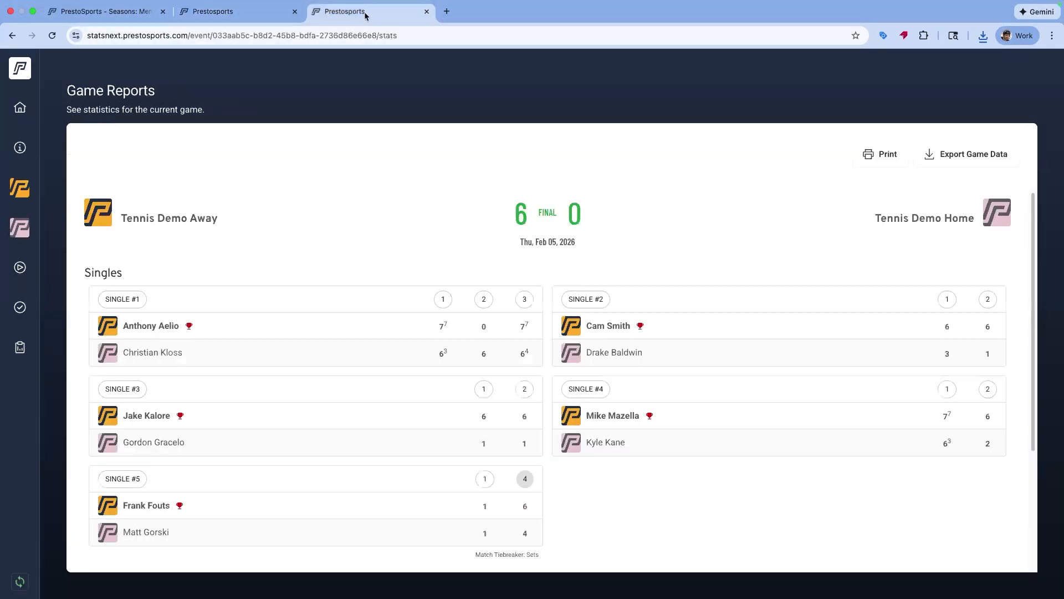
pyautogui.click(20, 267)
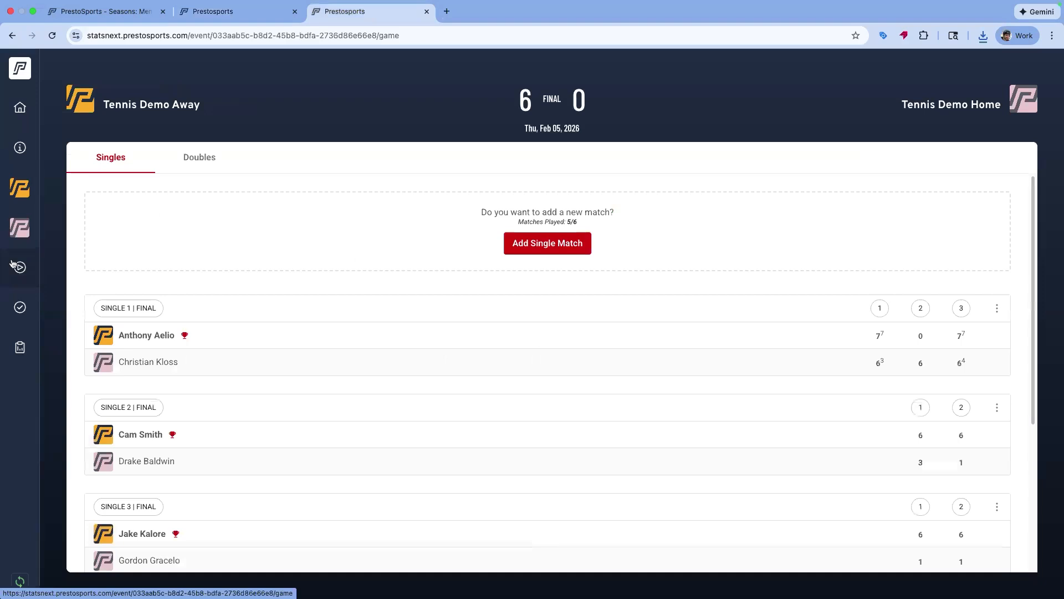
pyautogui.scroll(-5, 546, 399)
pyautogui.scroll(5, 558, 404)
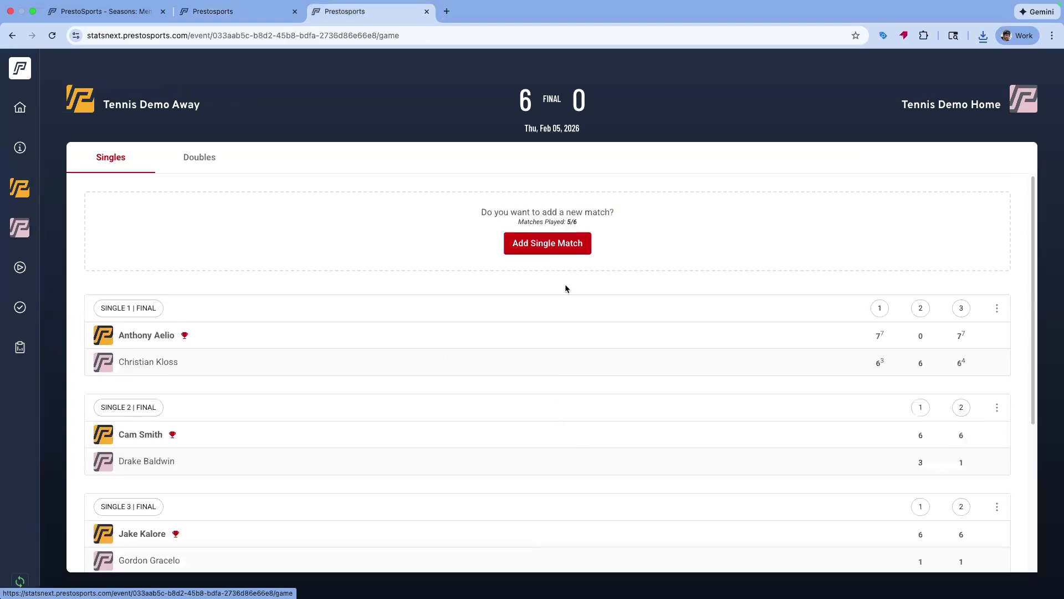
pyautogui.click(547, 245)
pyautogui.click(783, 84)
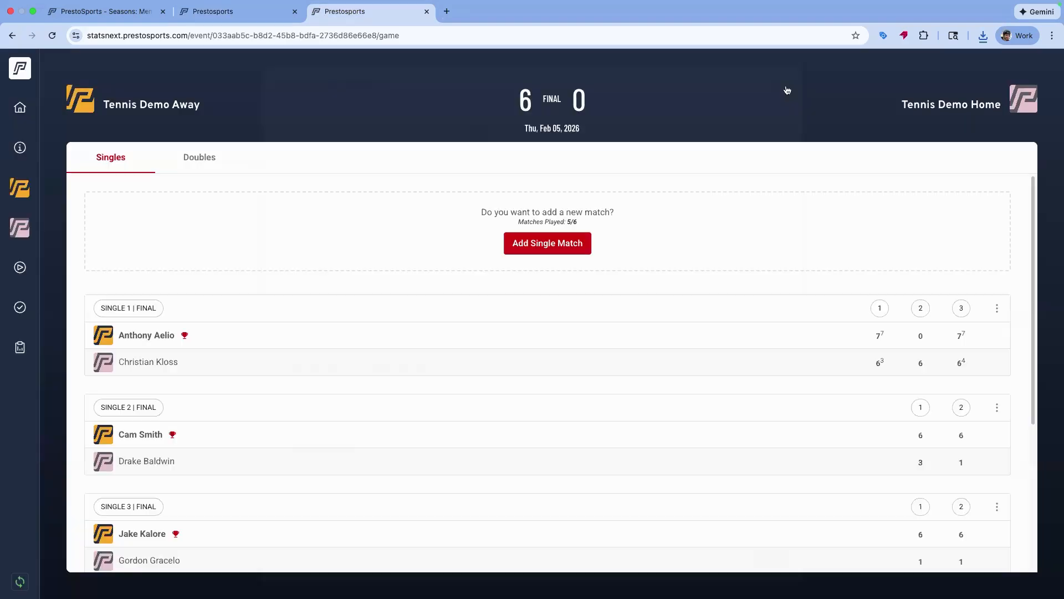
# Edit the event in the admin and set its status to In progress
pyautogui.click(257, 14)
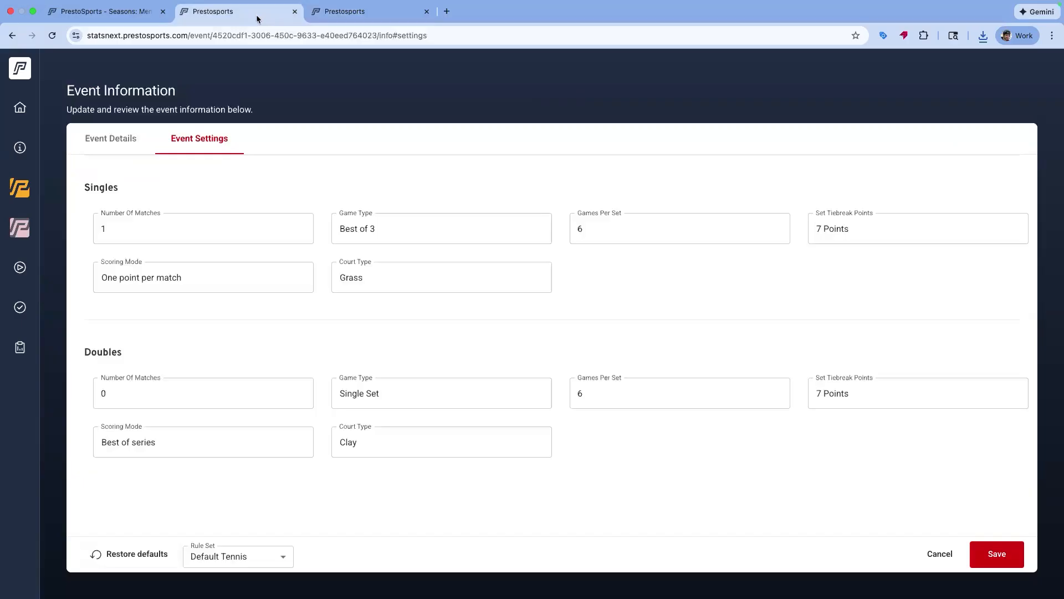
pyautogui.click(115, 11)
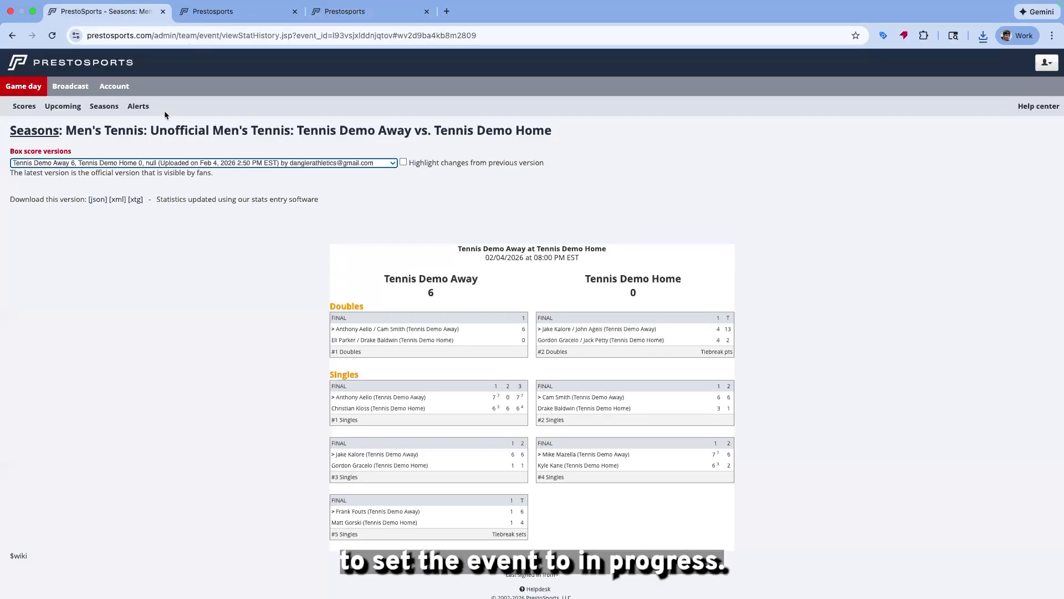
pyautogui.click(424, 139)
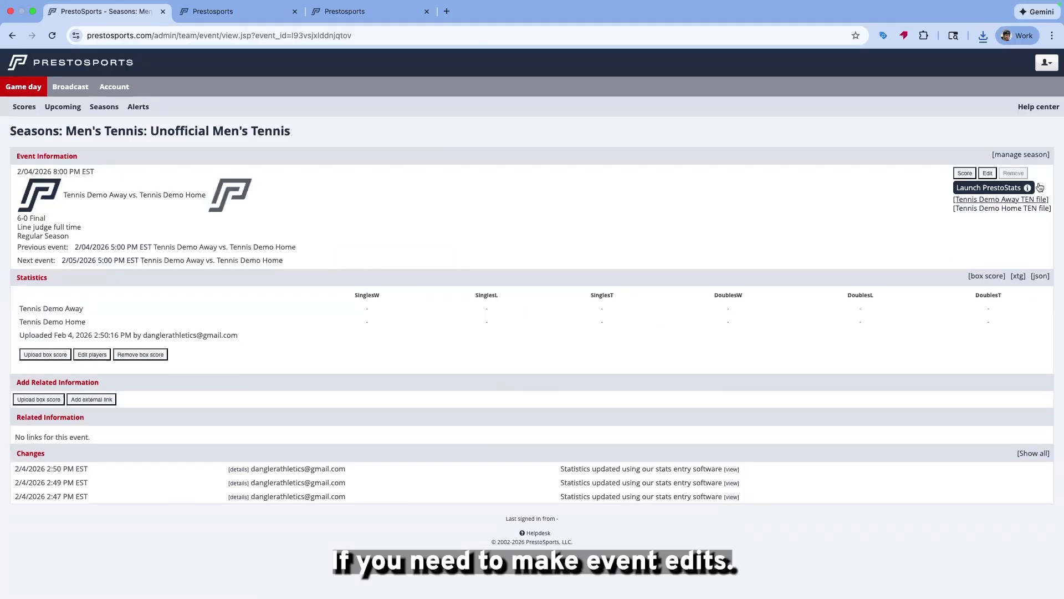
pyautogui.click(987, 174)
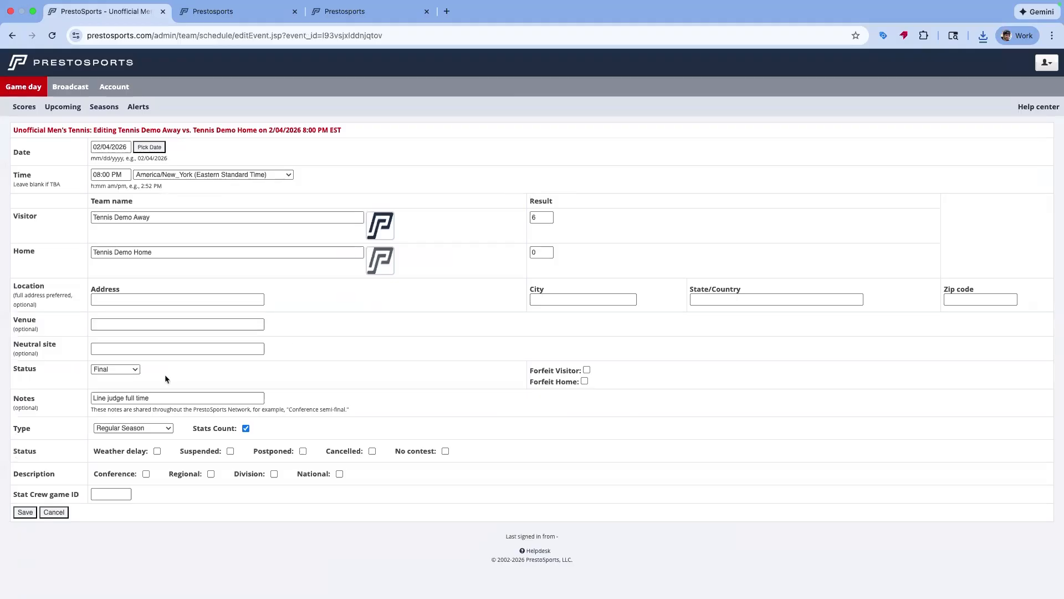
pyautogui.click(106, 374)
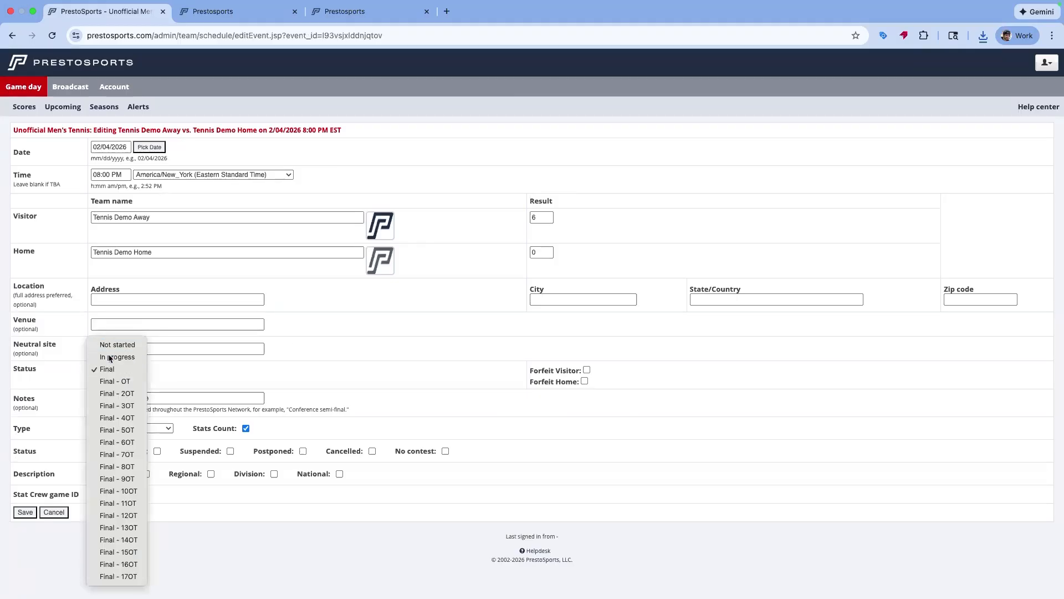
pyautogui.click(107, 352)
pyautogui.click(23, 513)
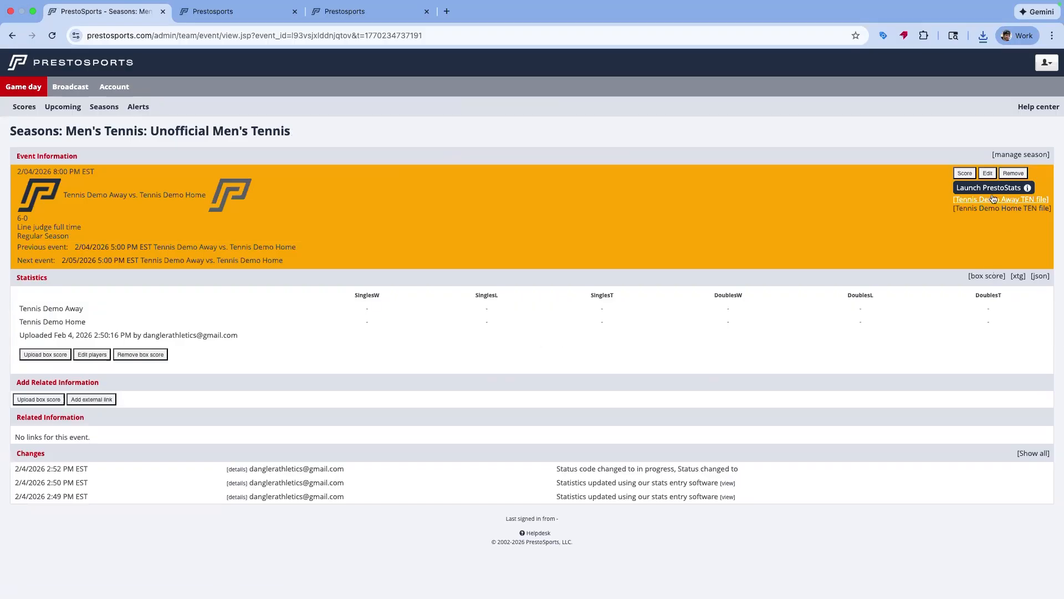
# Relaunch PrestoStats for the event and compare it with the earlier game tab
pyautogui.click(973, 188)
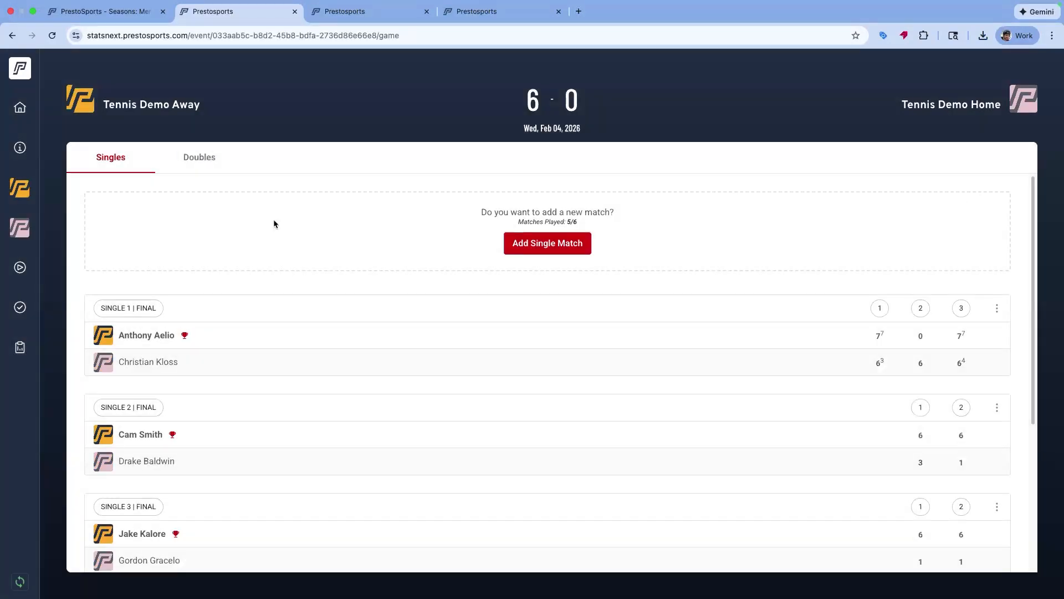
pyautogui.click(345, 12)
pyautogui.click(480, 16)
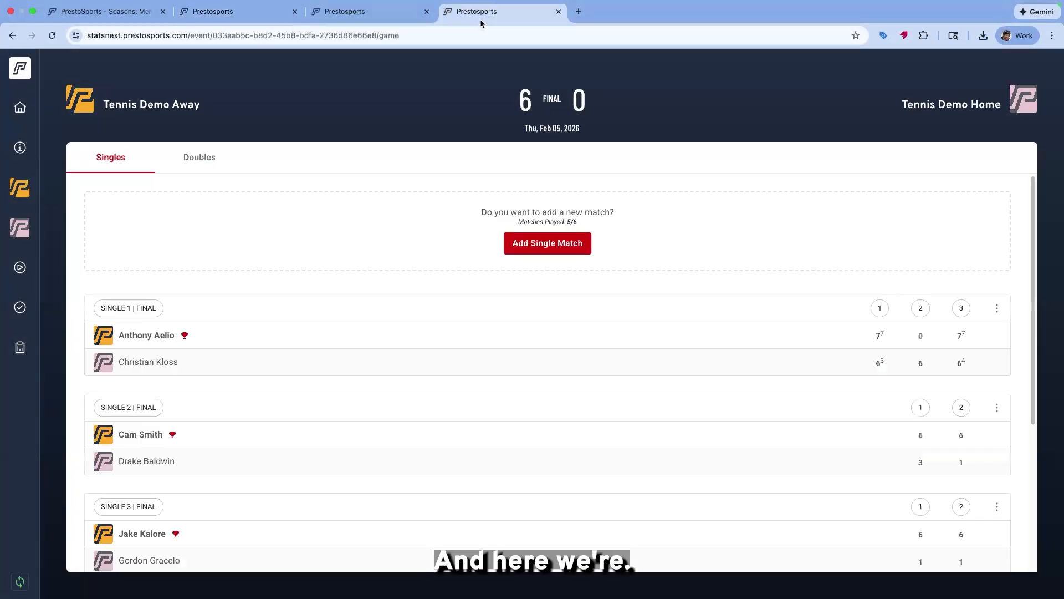
# Reopen the admin box score and switch back to the event settings tab
pyautogui.click(67, 17)
pyautogui.click(993, 281)
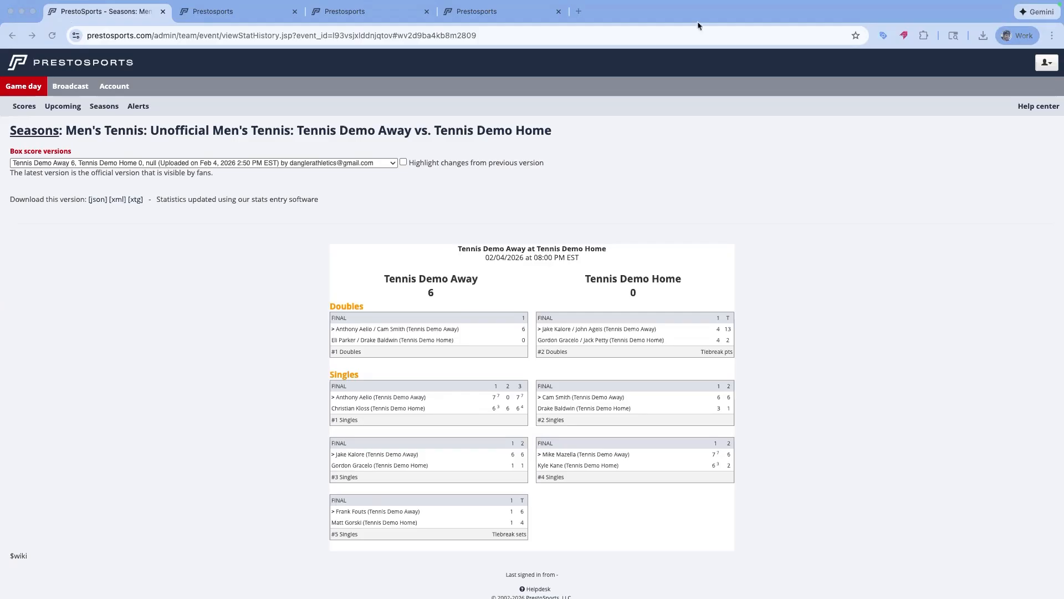
pyautogui.click(342, 17)
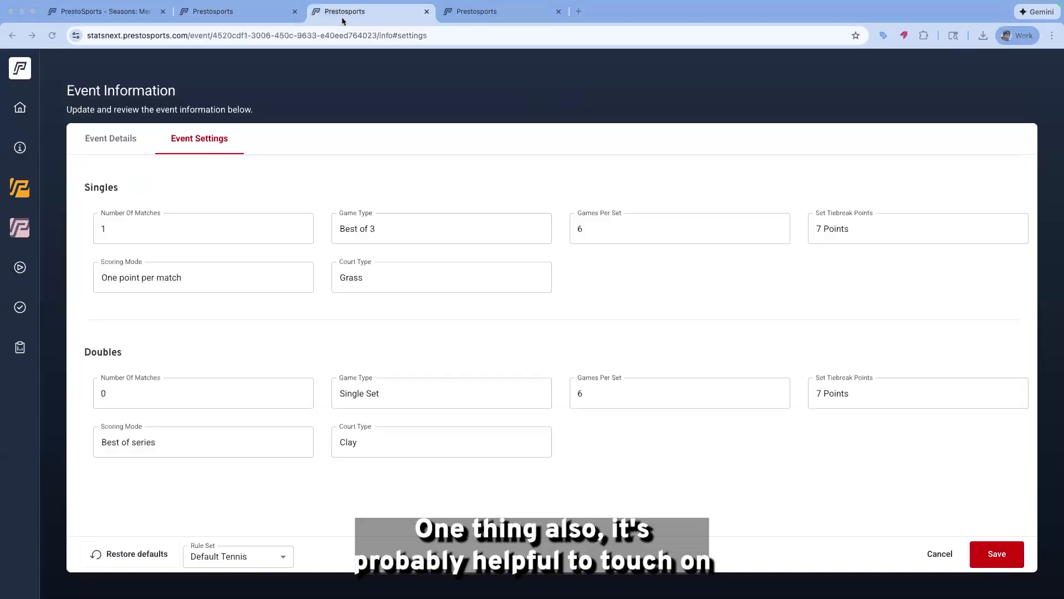
pyautogui.click(264, 17)
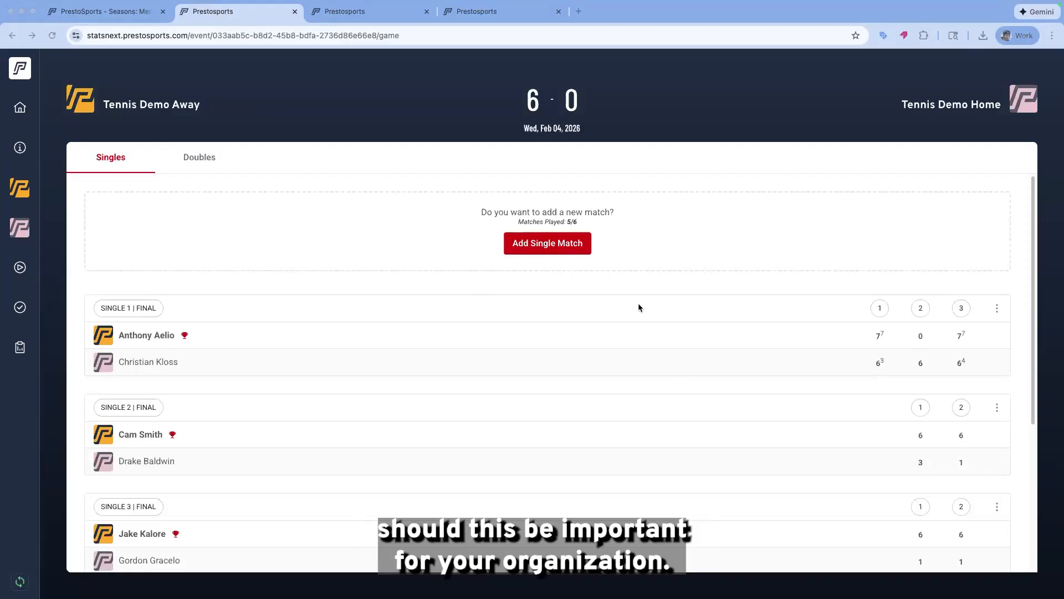
pyautogui.scroll(-4, 648, 308)
pyautogui.scroll(4, 670, 309)
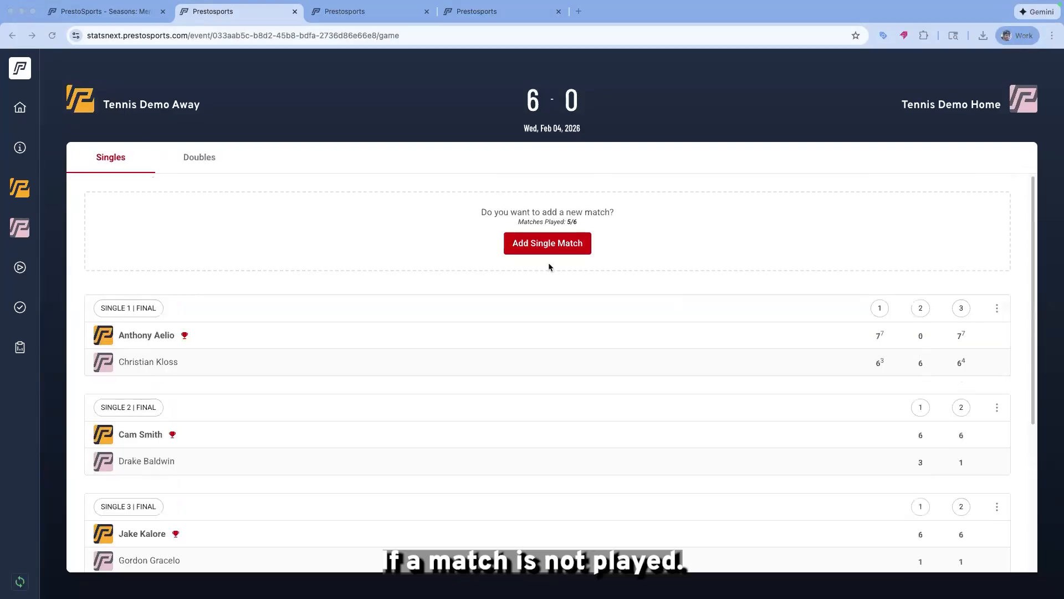
pyautogui.click(544, 246)
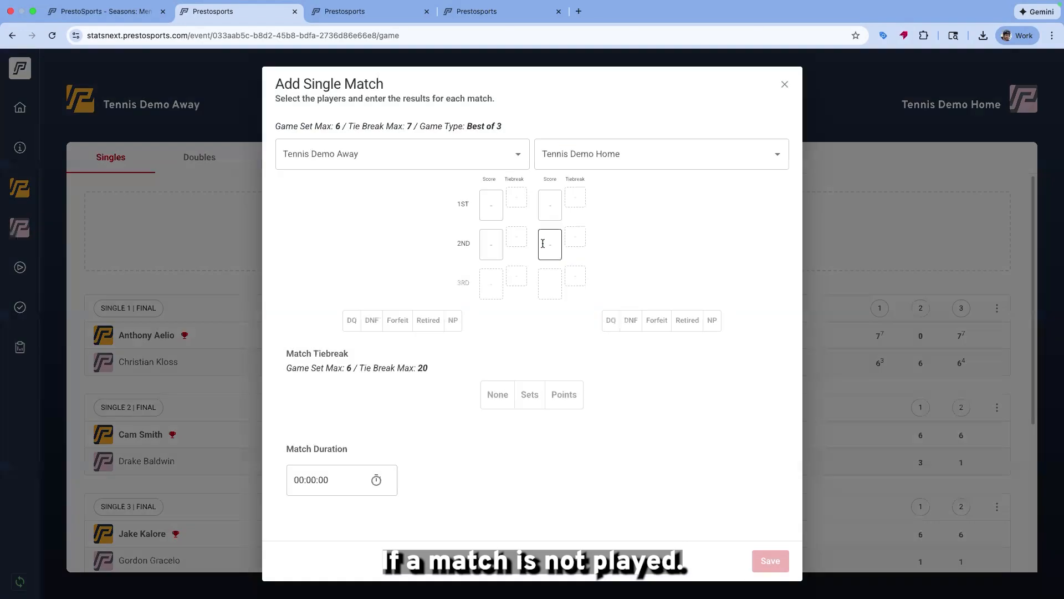
pyautogui.click(458, 147)
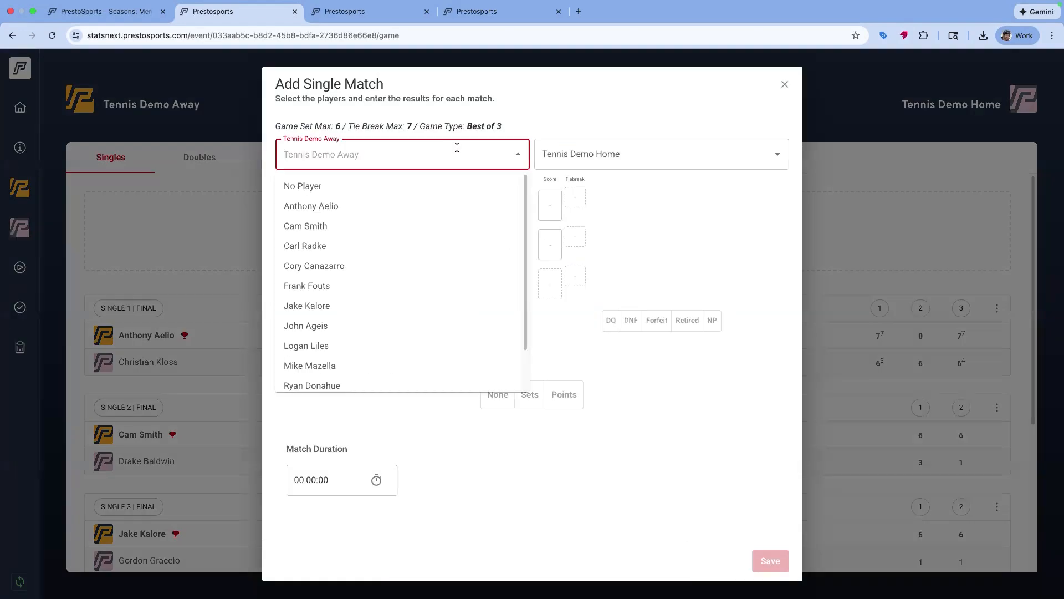
pyautogui.click(309, 222)
pyautogui.click(658, 157)
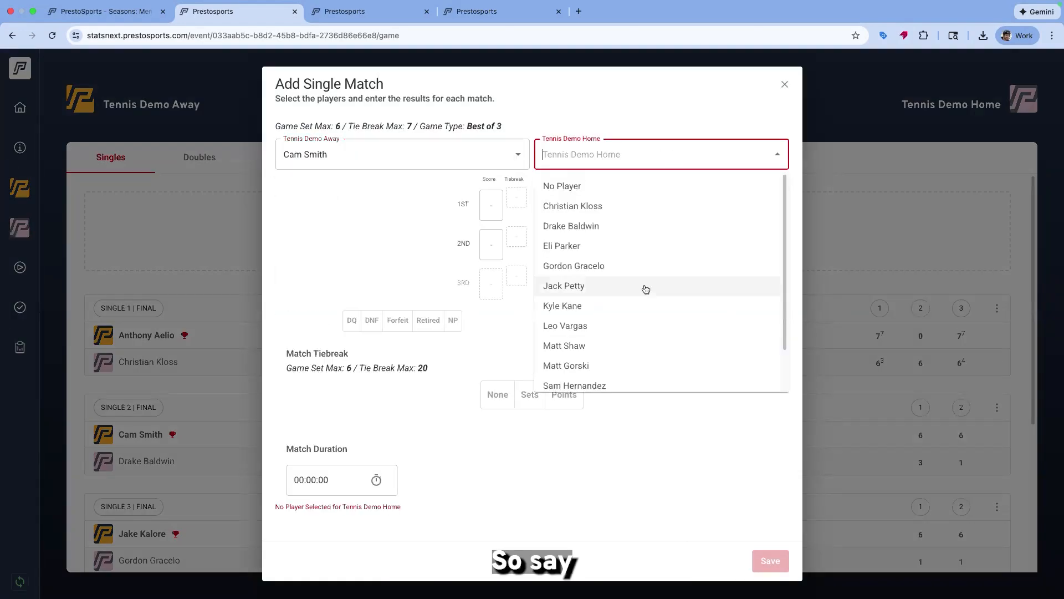
pyautogui.click(604, 385)
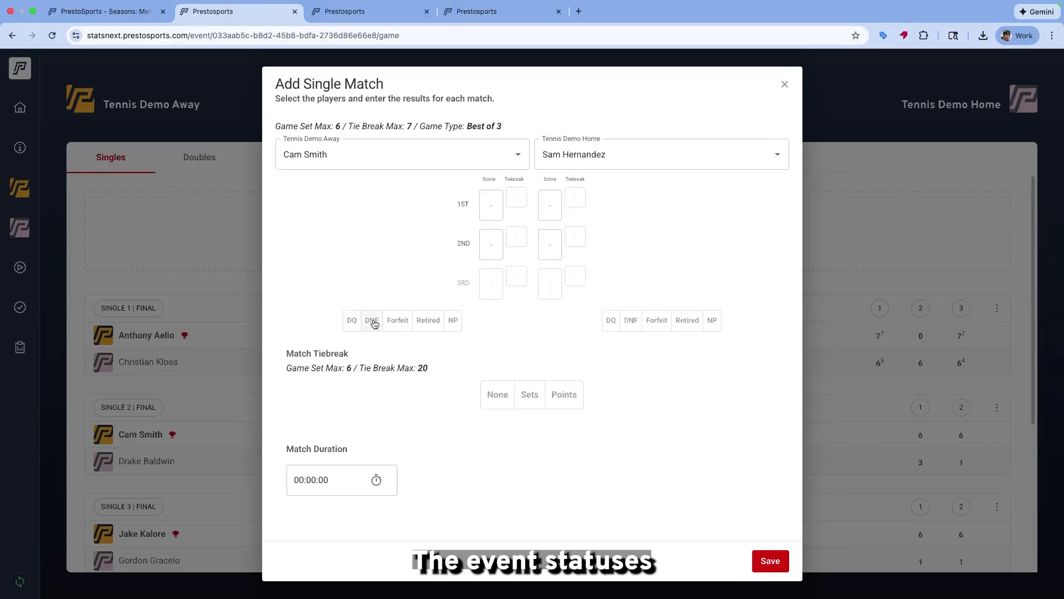
# Mark the new match as not played (NP) and save it
pyautogui.click(451, 327)
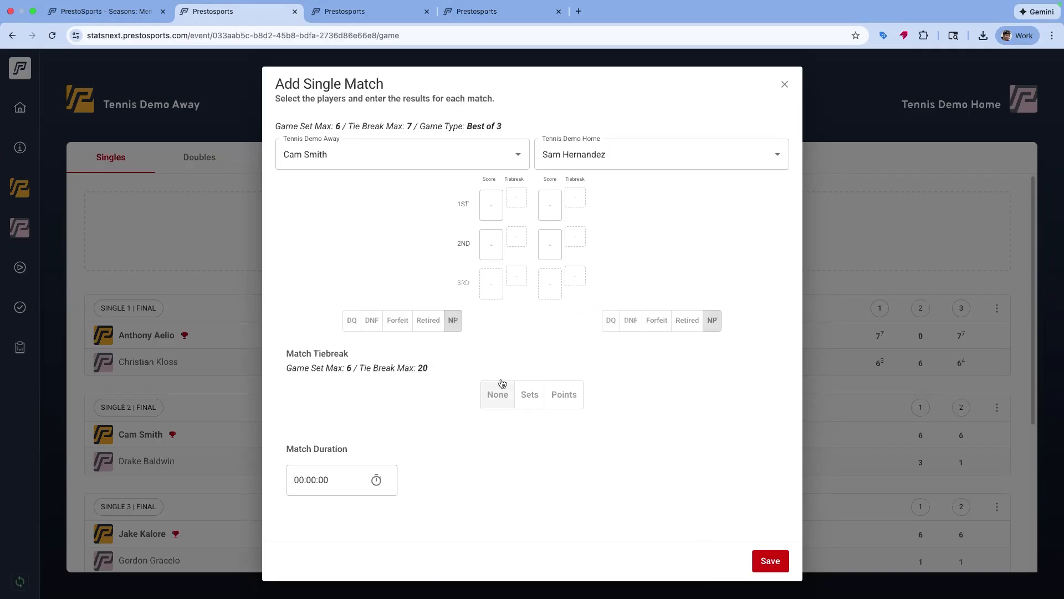
pyautogui.click(769, 561)
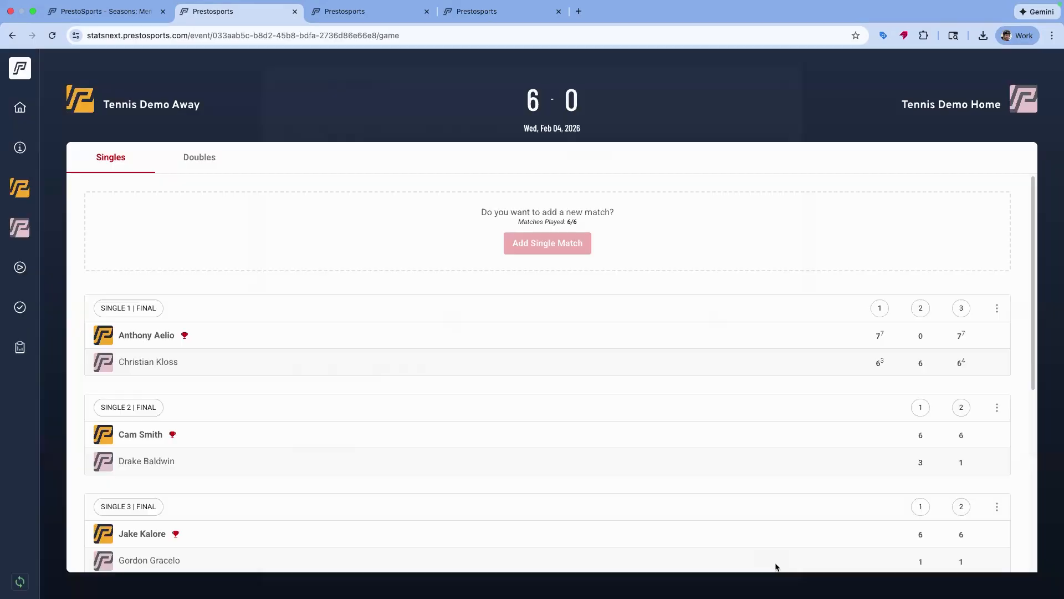
pyautogui.scroll(-3, 346, 276)
pyautogui.scroll(-3, 347, 280)
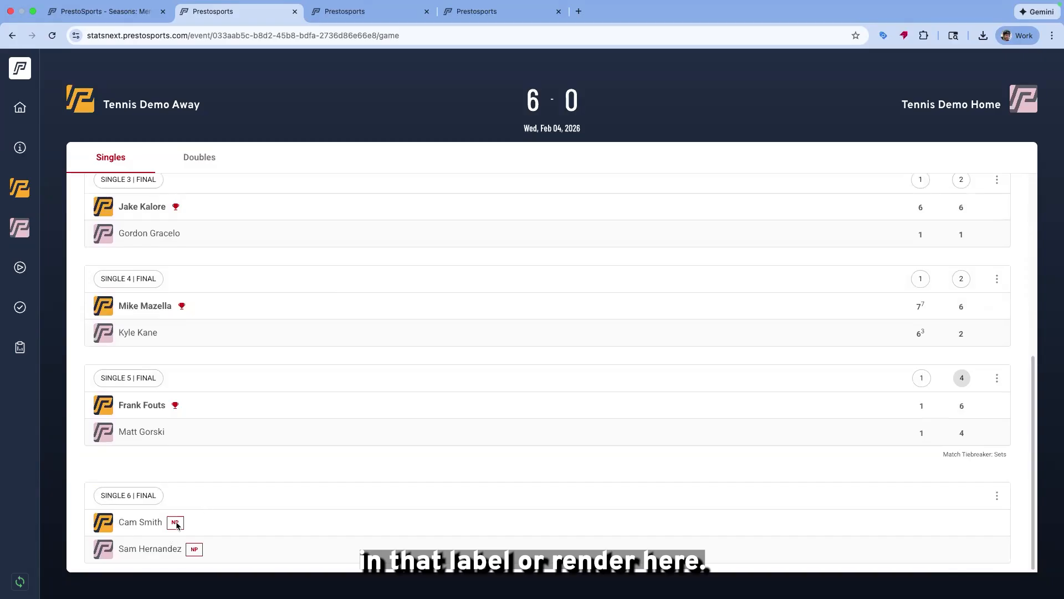
# Open the event's game report and review the singles and doubles results
pyautogui.click(354, 14)
pyautogui.click(252, 14)
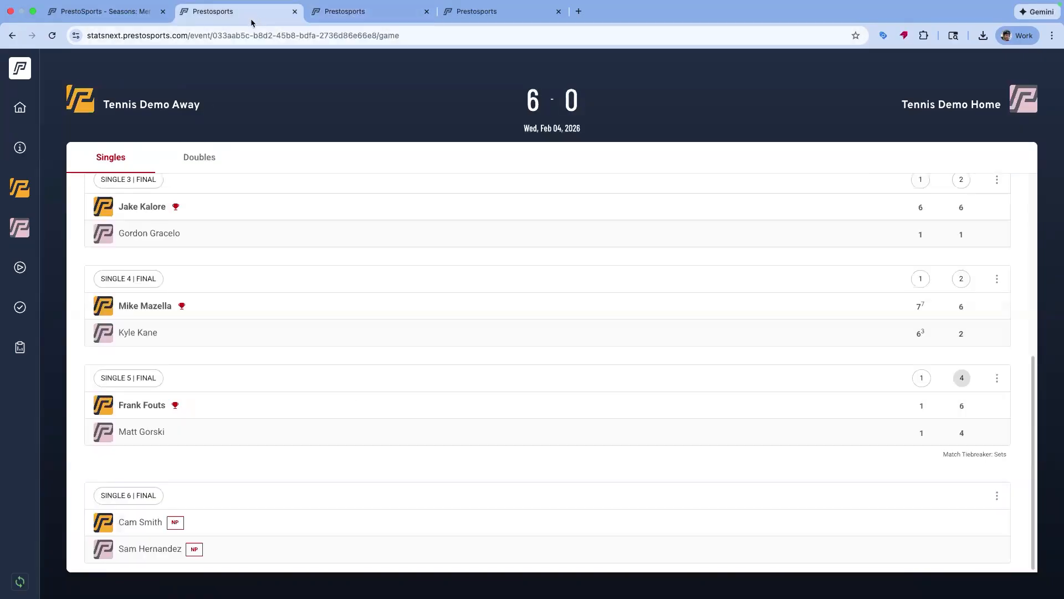
pyautogui.click(20, 349)
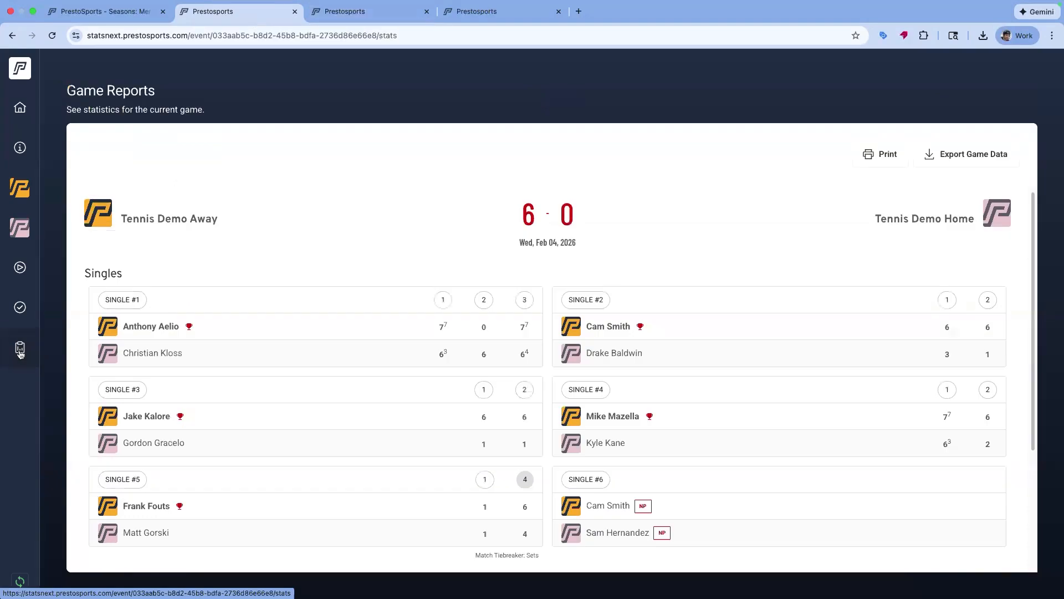
pyautogui.click(20, 307)
pyautogui.click(1003, 560)
pyautogui.scroll(-5, 394, 330)
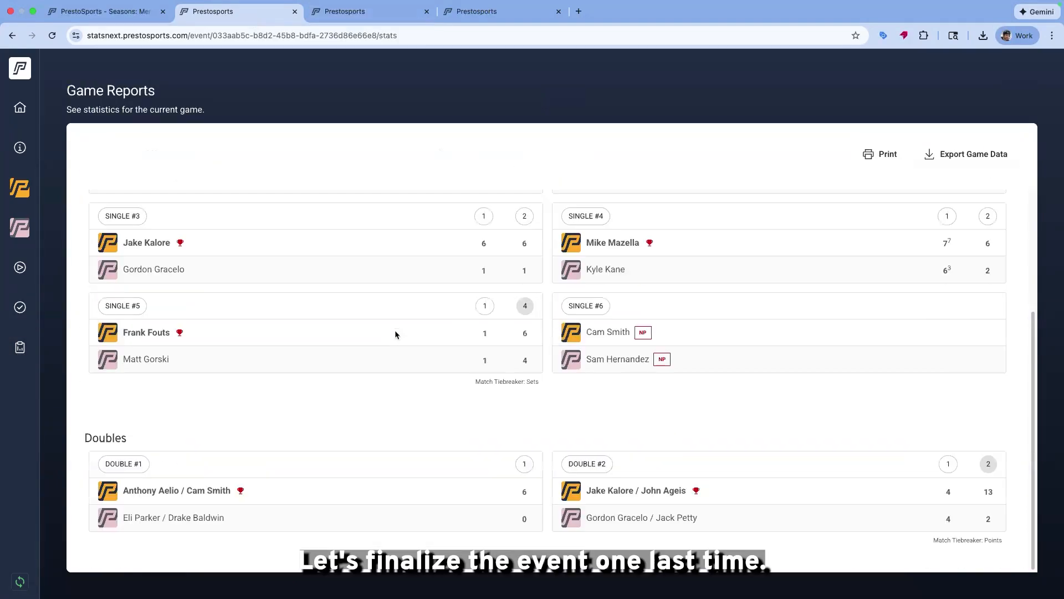
pyautogui.scroll(5, 721, 471)
pyautogui.scroll(-1, 682, 471)
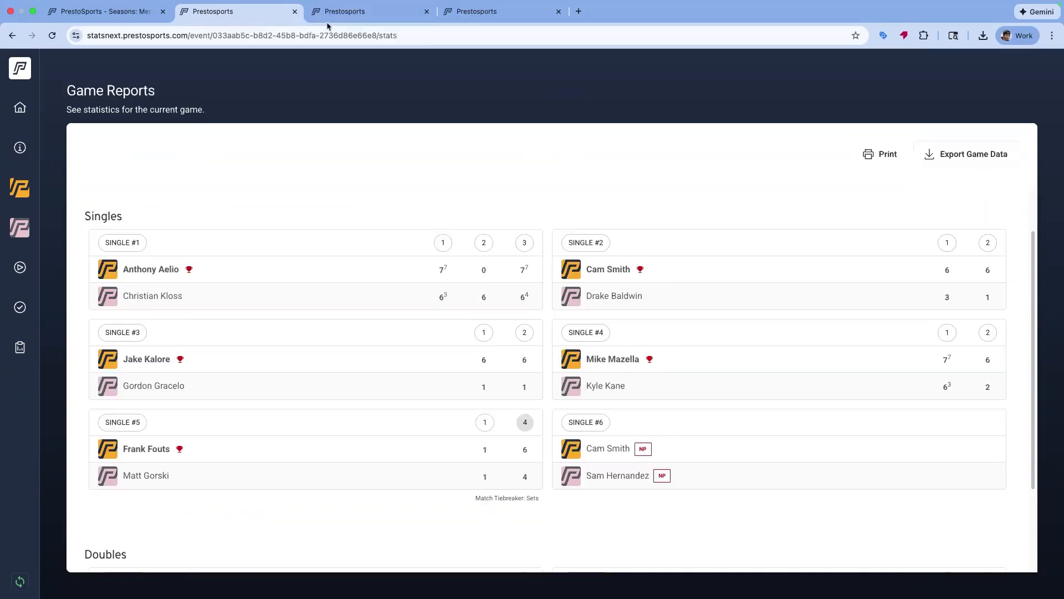
# Reload the admin box score page and check the box score versions list
pyautogui.click(120, 16)
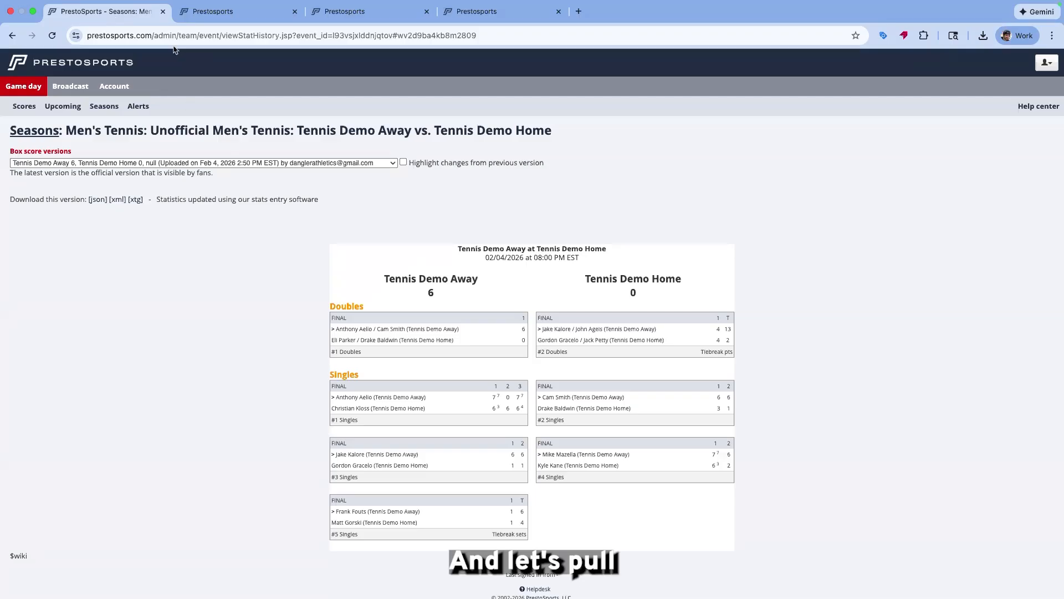
pyautogui.click(174, 40)
pyautogui.press('Return')
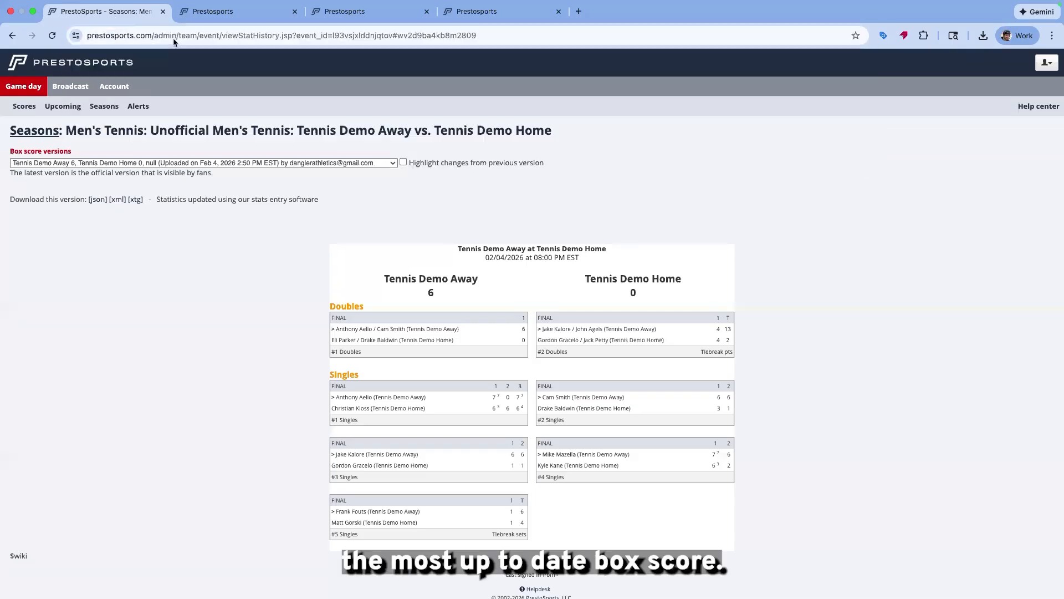
pyautogui.click(374, 163)
pyautogui.click(370, 37)
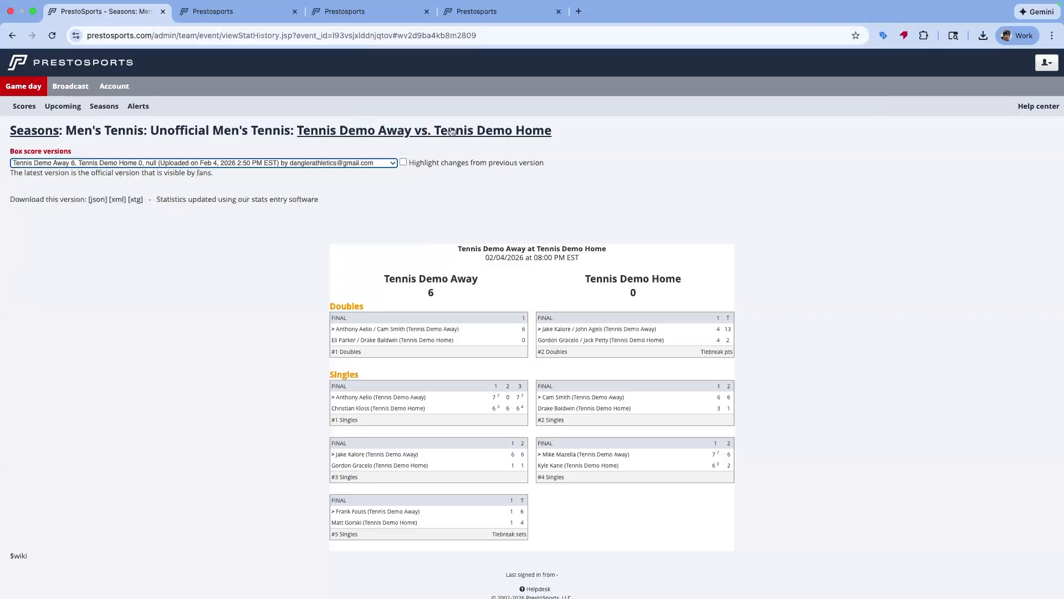